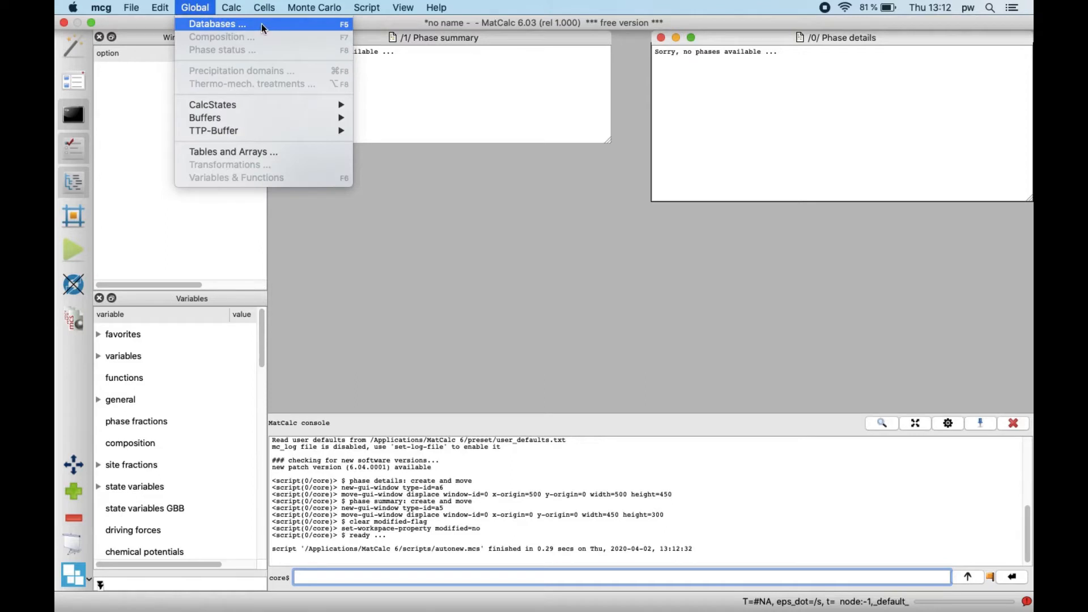
Open the thermodynamic database mc_al.tdb and add the elements MG and SI to the selection.
left_click(271, 25)
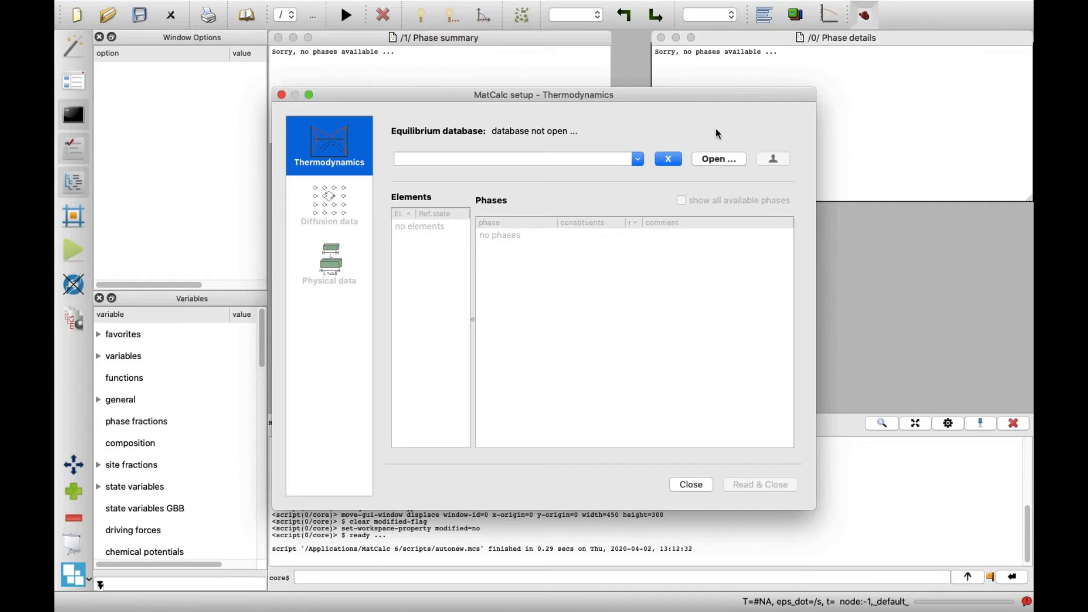
left_click(730, 159)
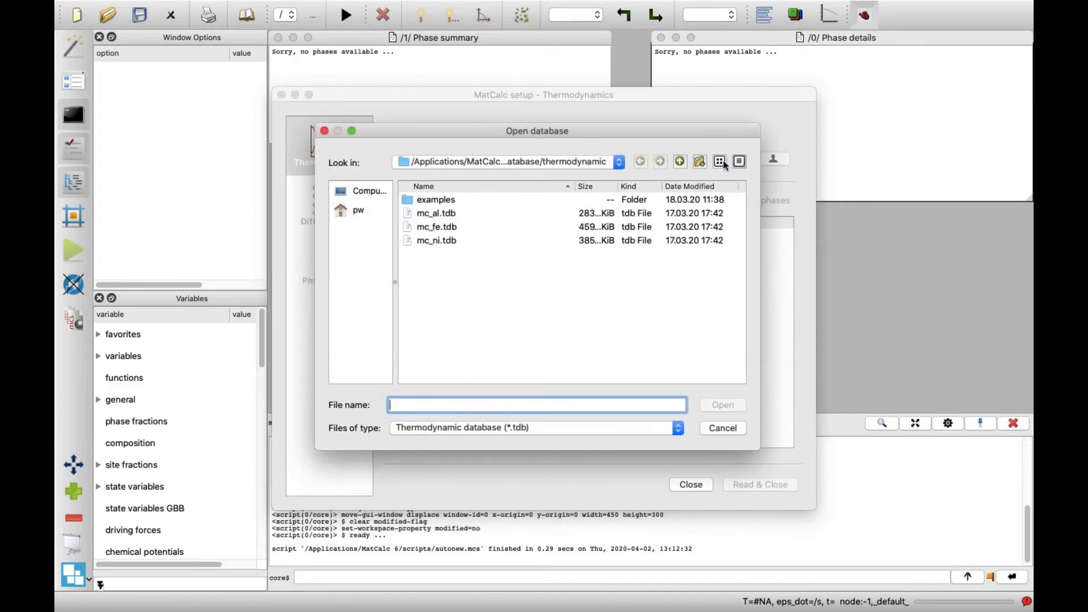
left_click(456, 212)
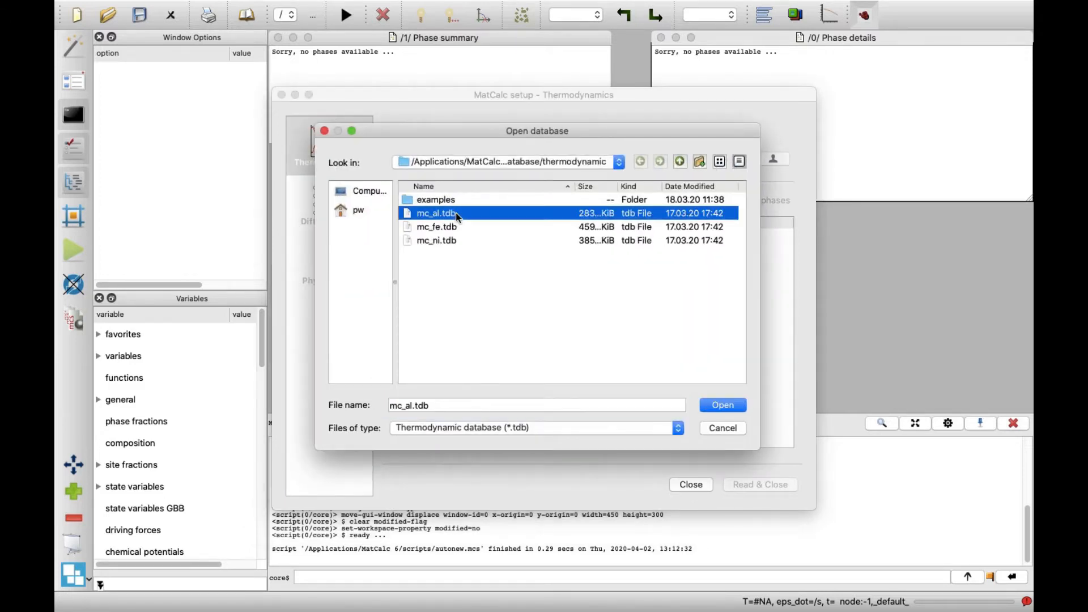
left_click(722, 405)
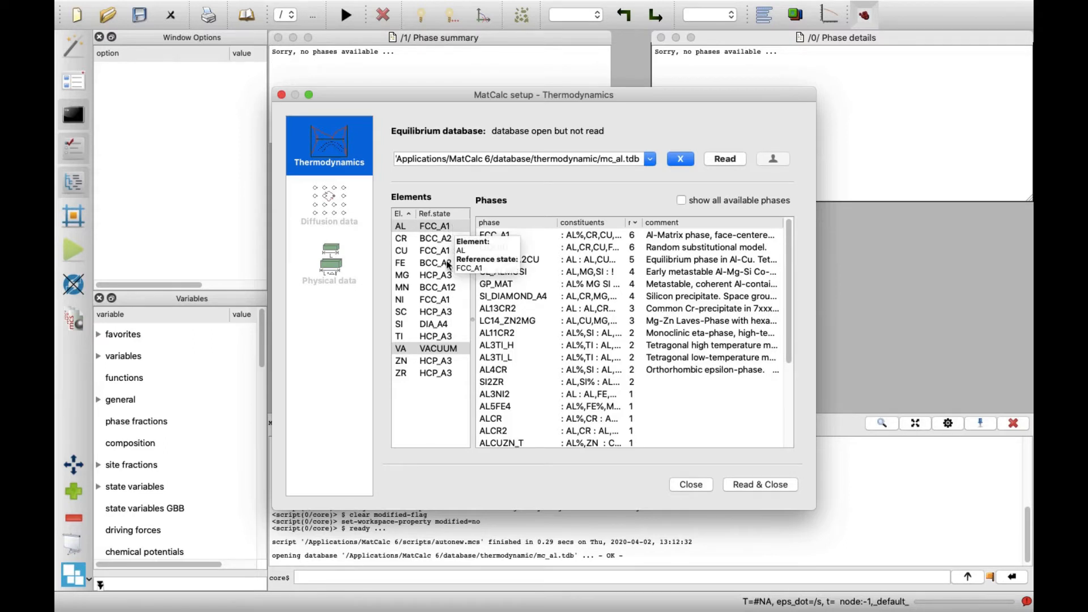
left_click(450, 275, "super")
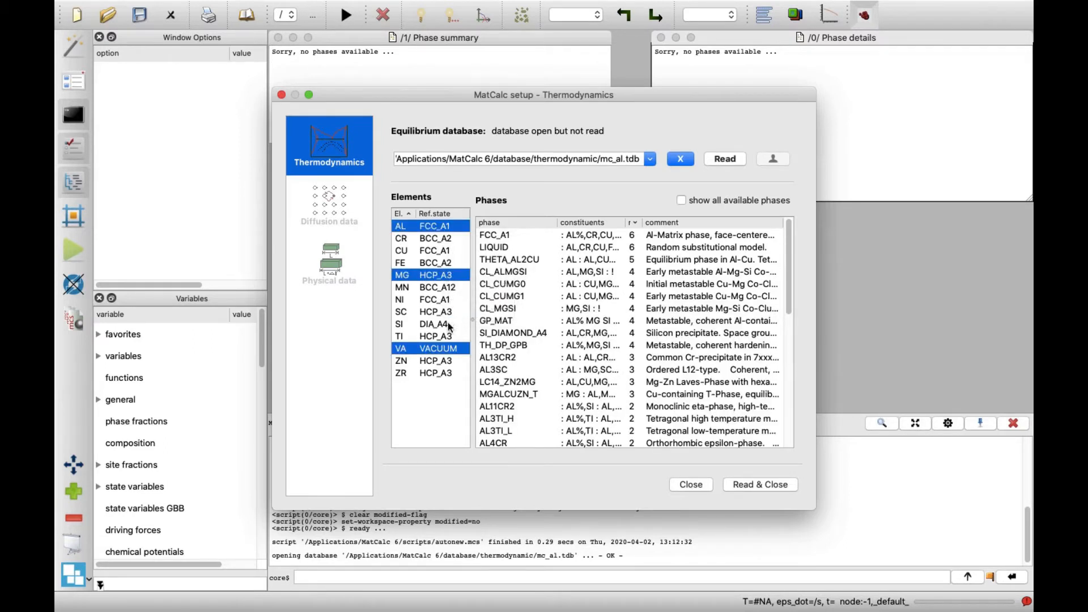
left_click(448, 323, "super")
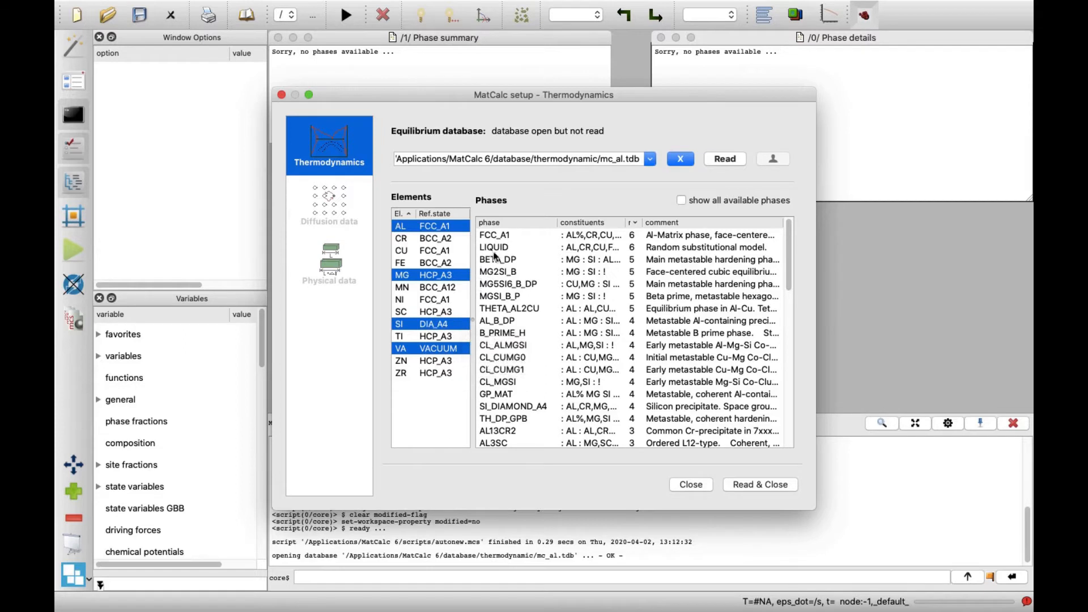
Select the phases FCC_A1, CL_MGSI and AL_B_DP, and read the thermodynamic data.
left_click(525, 236)
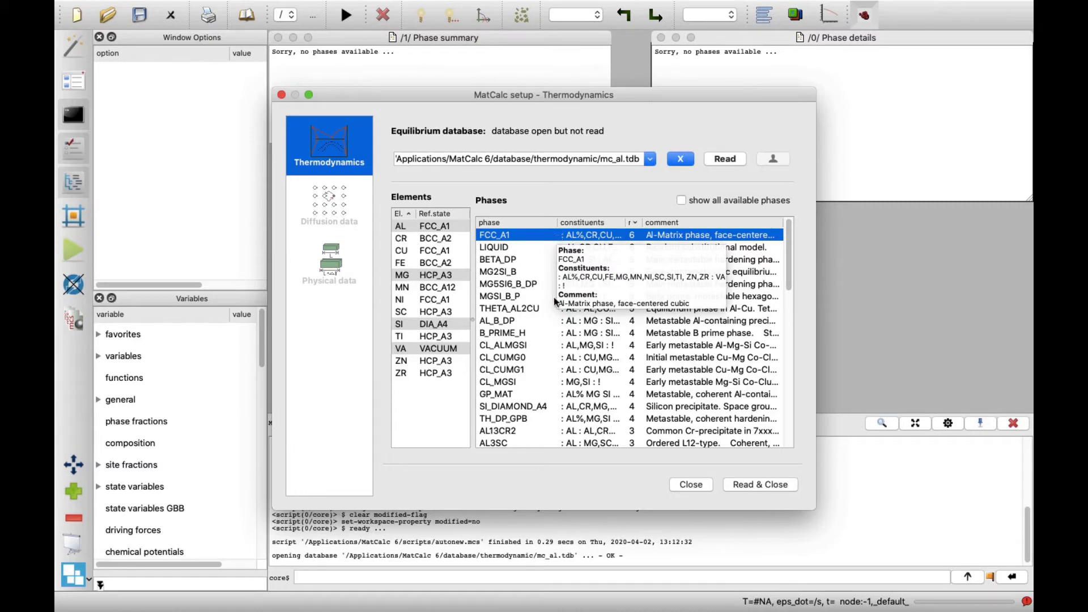
left_click(540, 381)
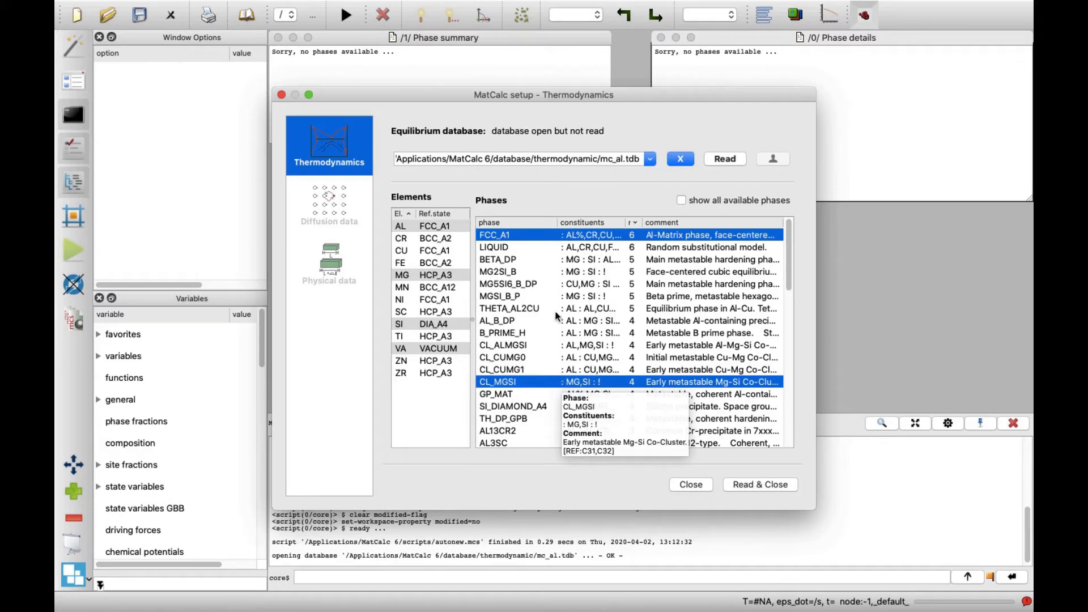
left_click(552, 260, "super")
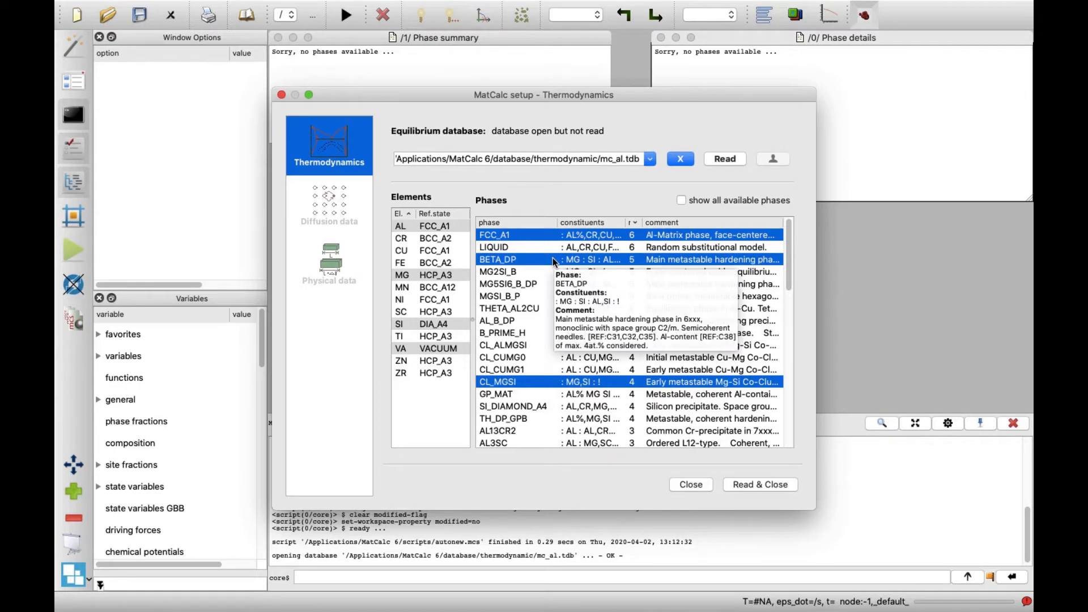
left_click(552, 260, "super")
left_click(547, 284, "super")
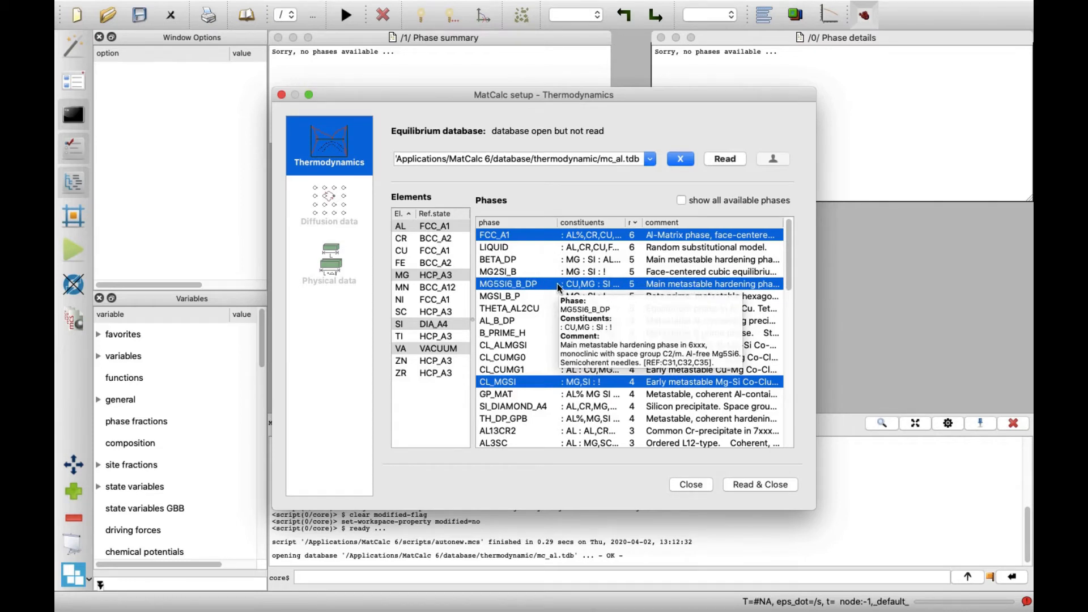
left_click(558, 284, "super")
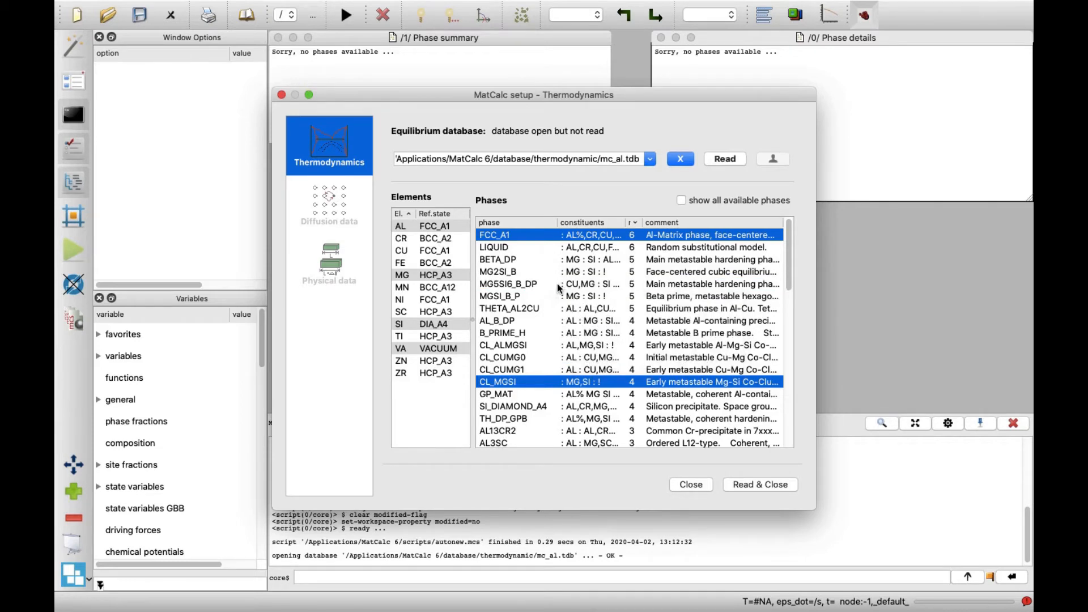
left_click(552, 321, "super")
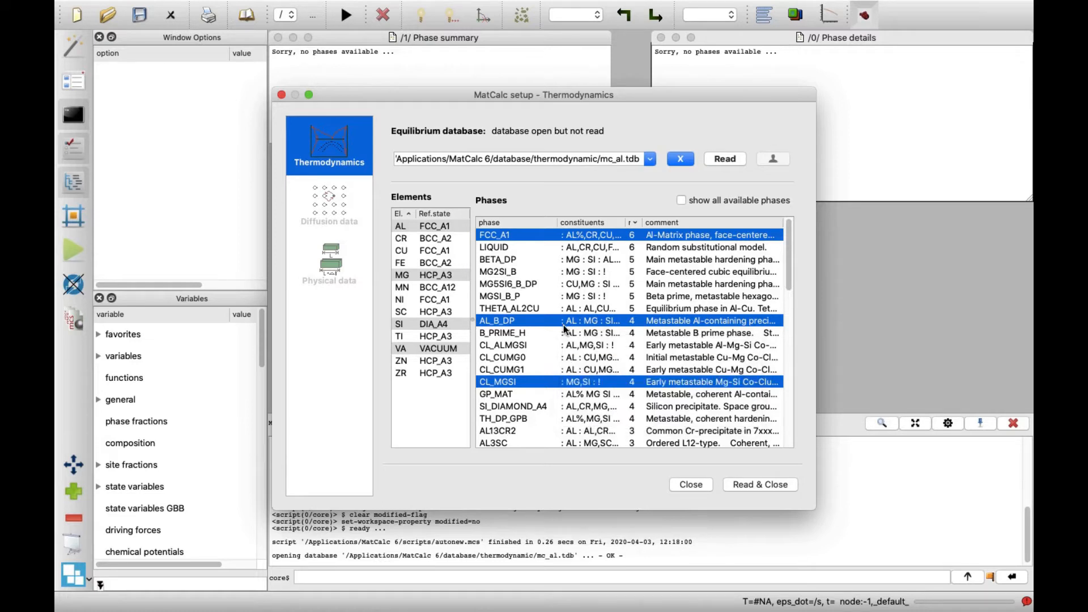
left_click(717, 159)
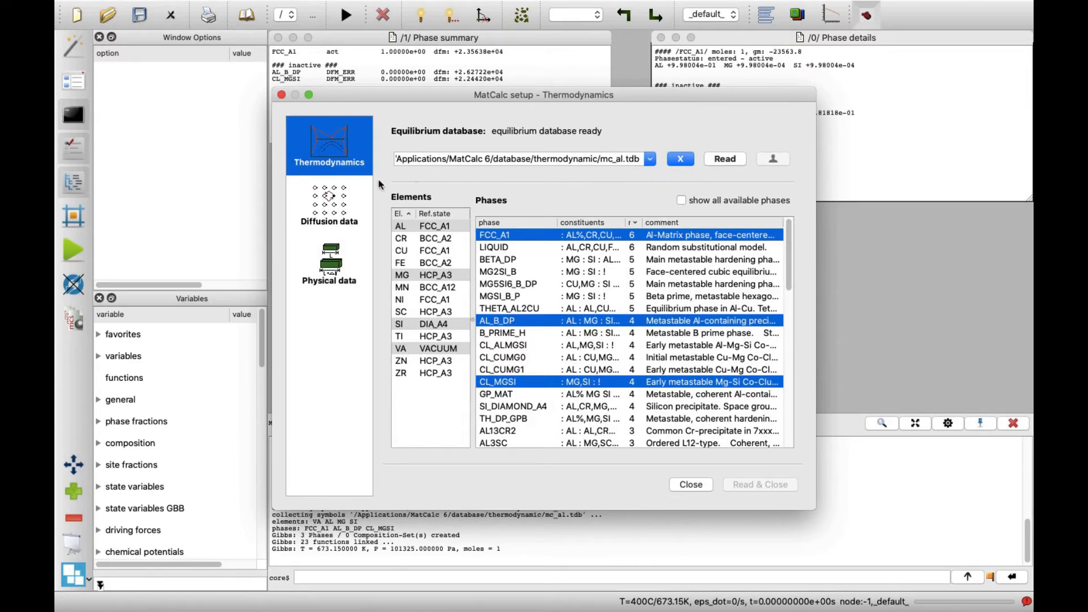
Load the diffusion database mc_al.ddb and close the database setup.
left_click(345, 204)
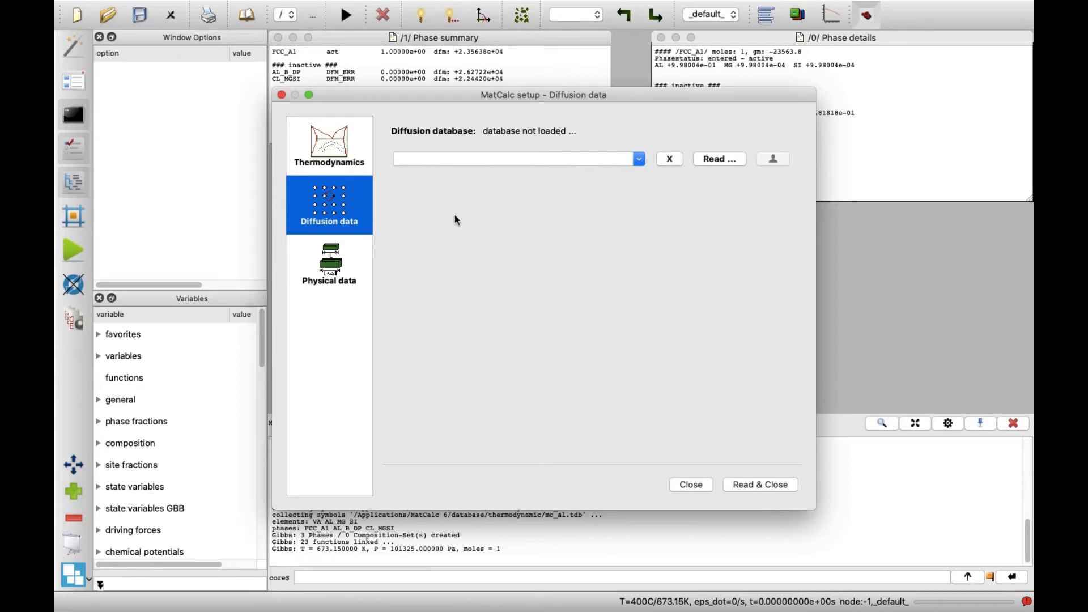
left_click(719, 162)
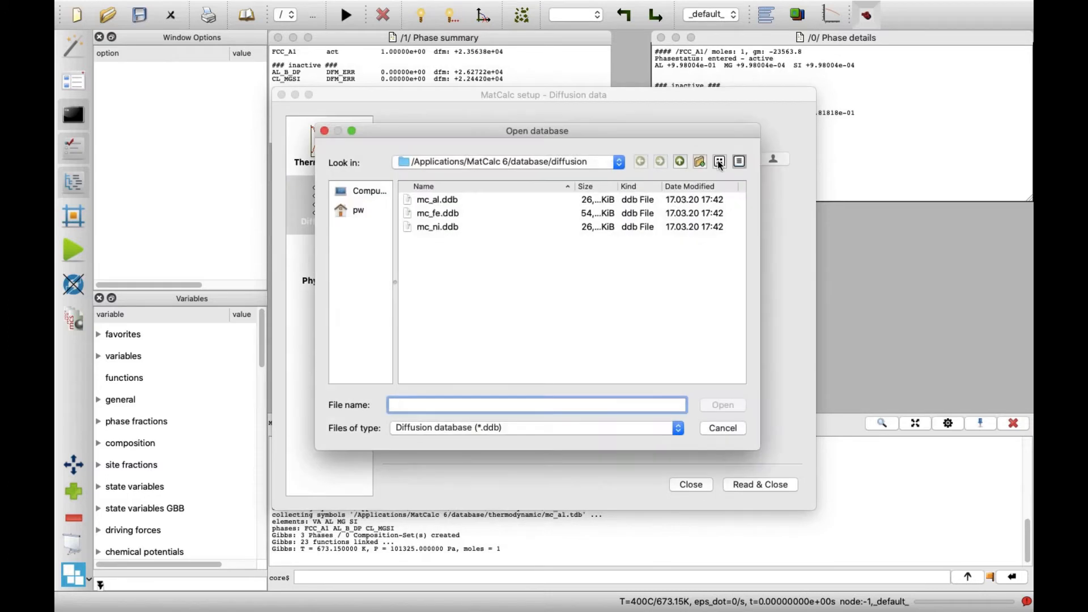
left_click(455, 199)
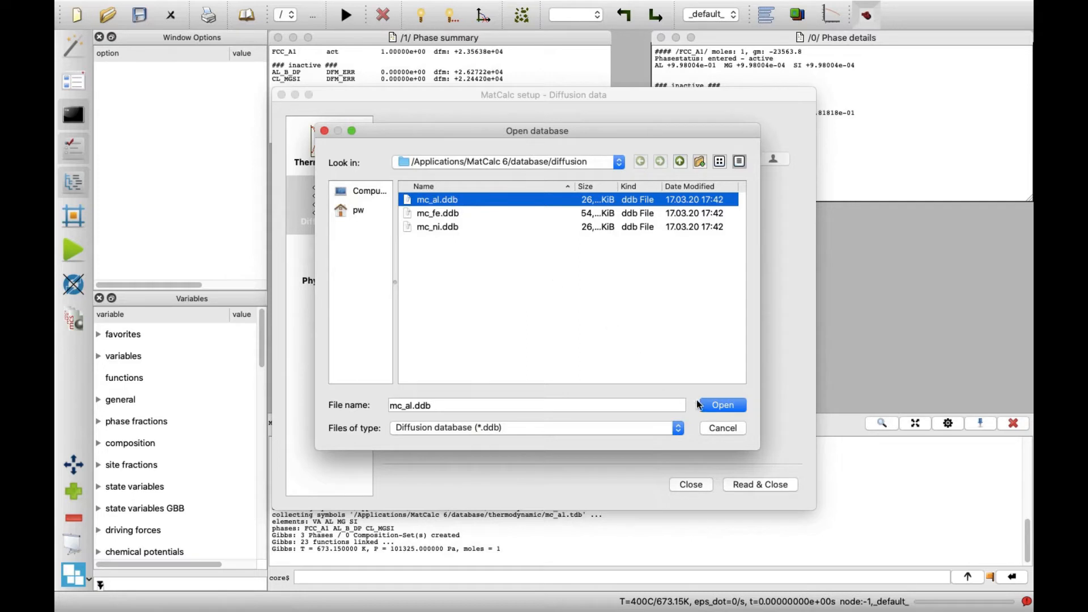
left_click(718, 405)
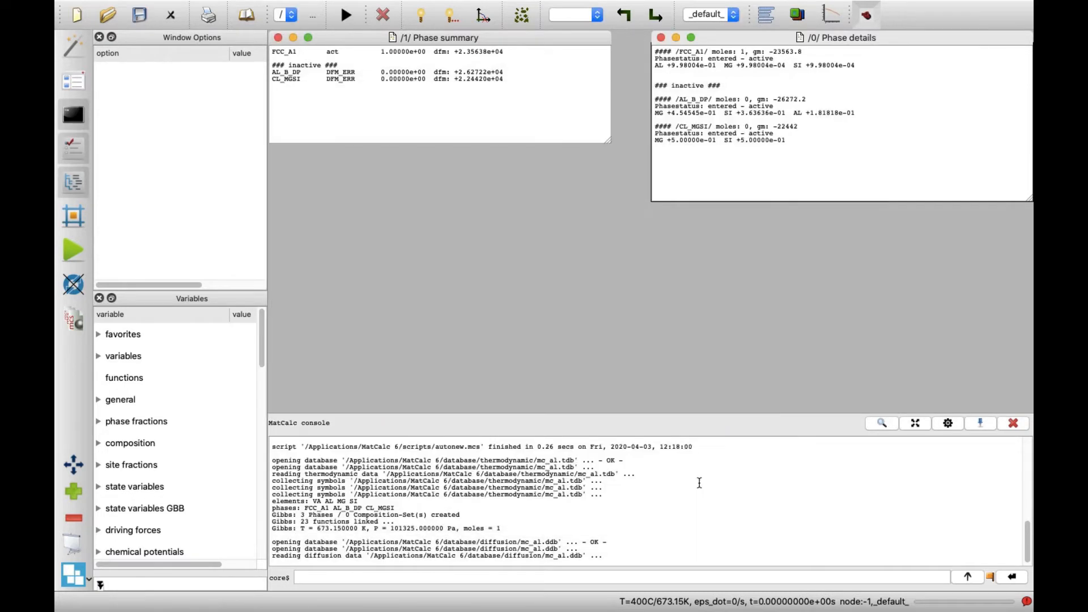
left_click(701, 482)
Define the nominal composition in weight percent with 0.7 MG and 0.4 SI.
mouse_move(206, 4)
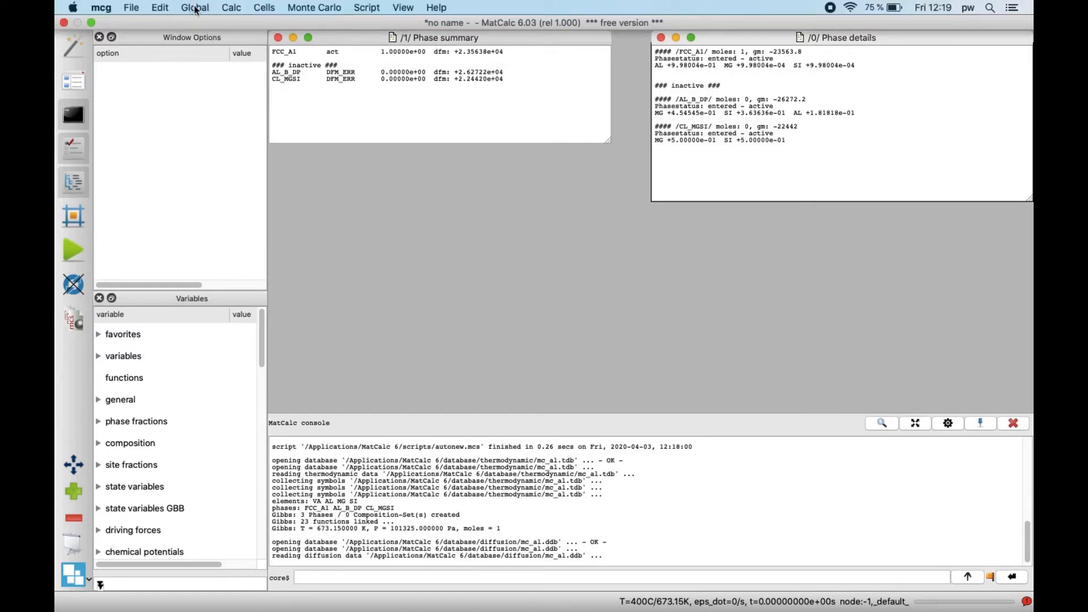
left_click(194, 8)
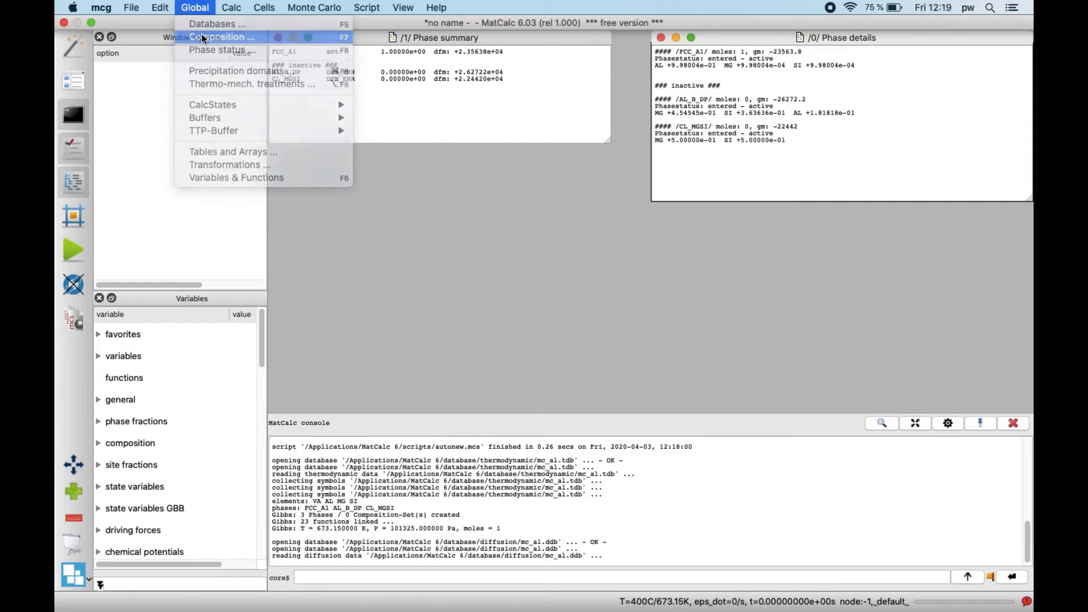
left_click(203, 38)
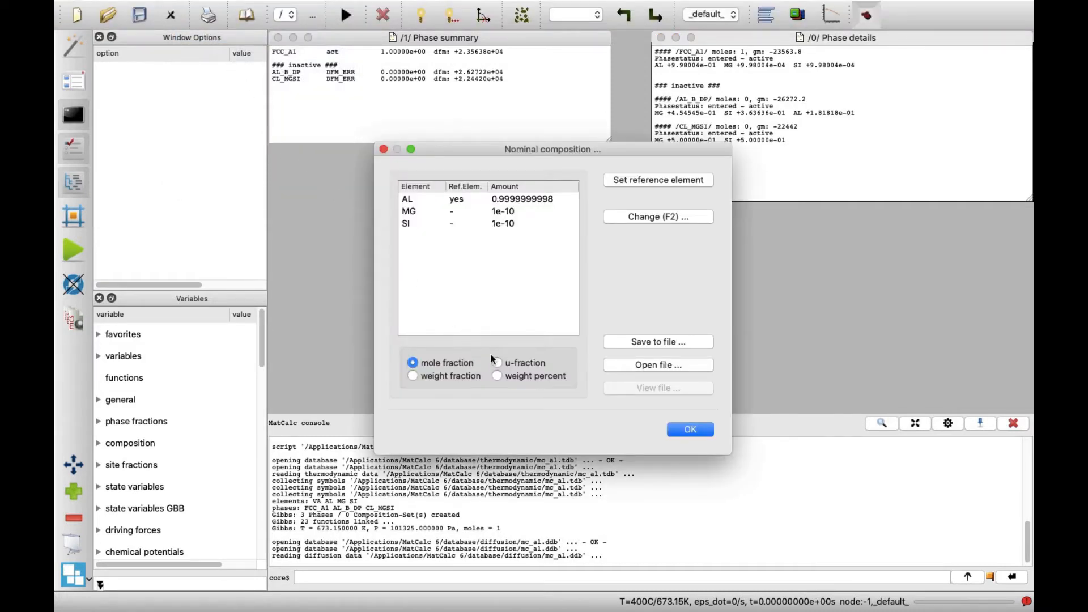
left_click(502, 374)
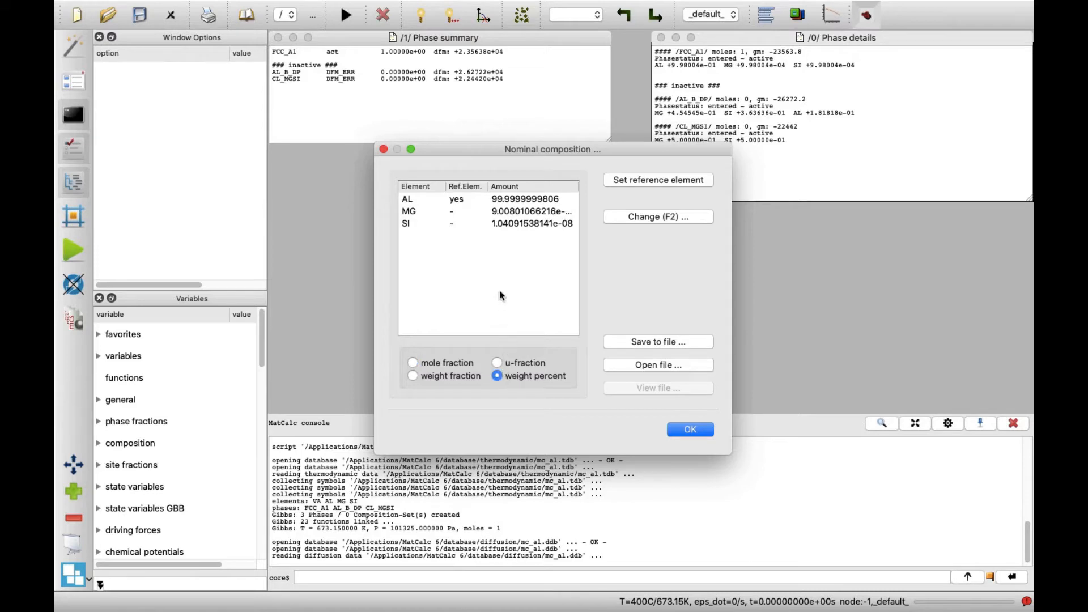
double_click(512, 211)
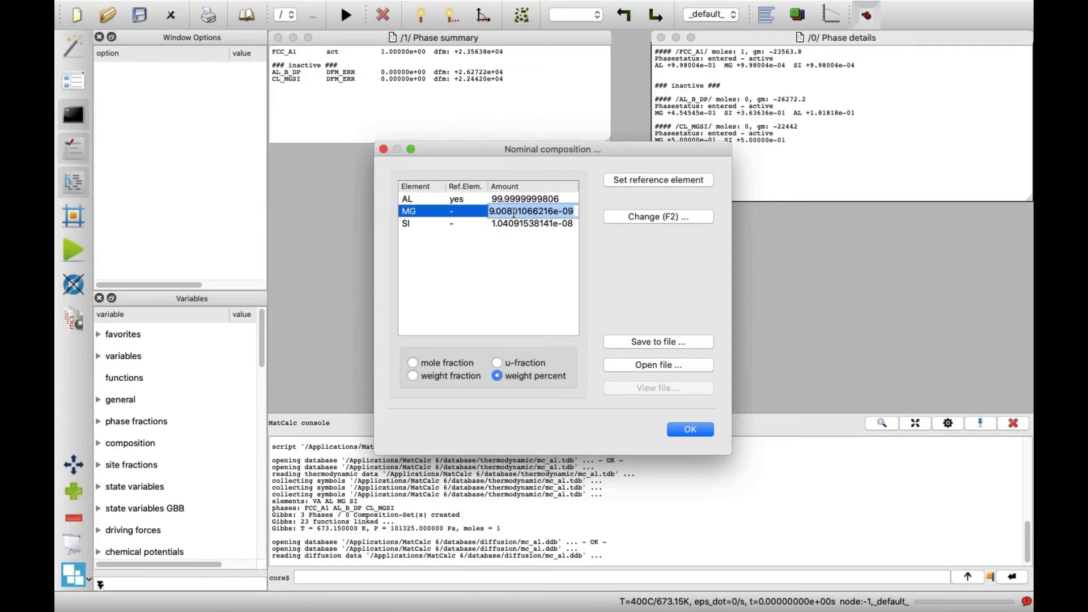
type("0.7")
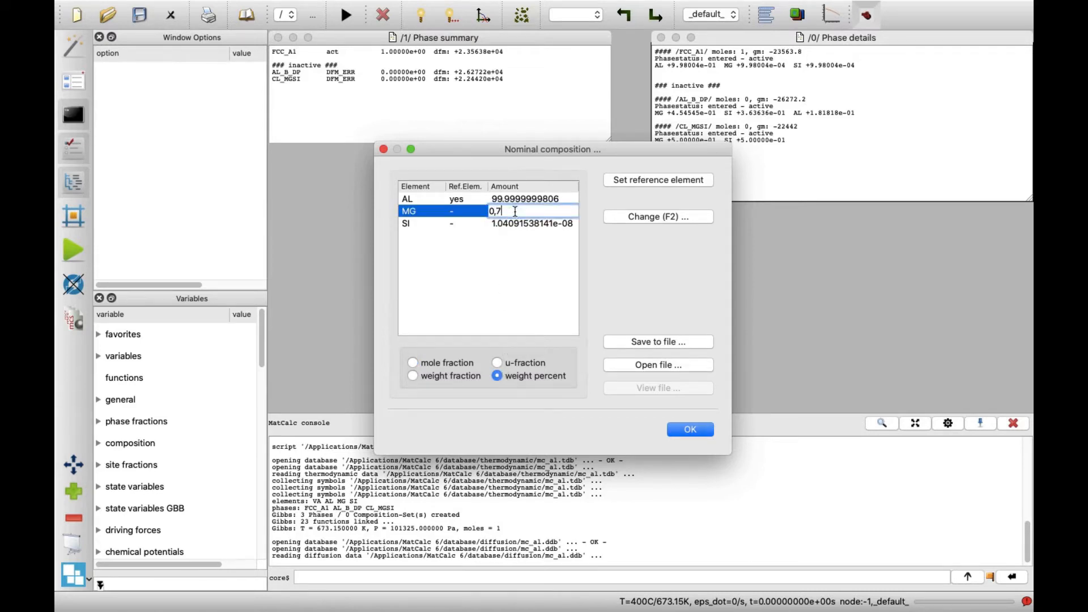
key("Tab")
type("0")
type(",4")
key("Return")
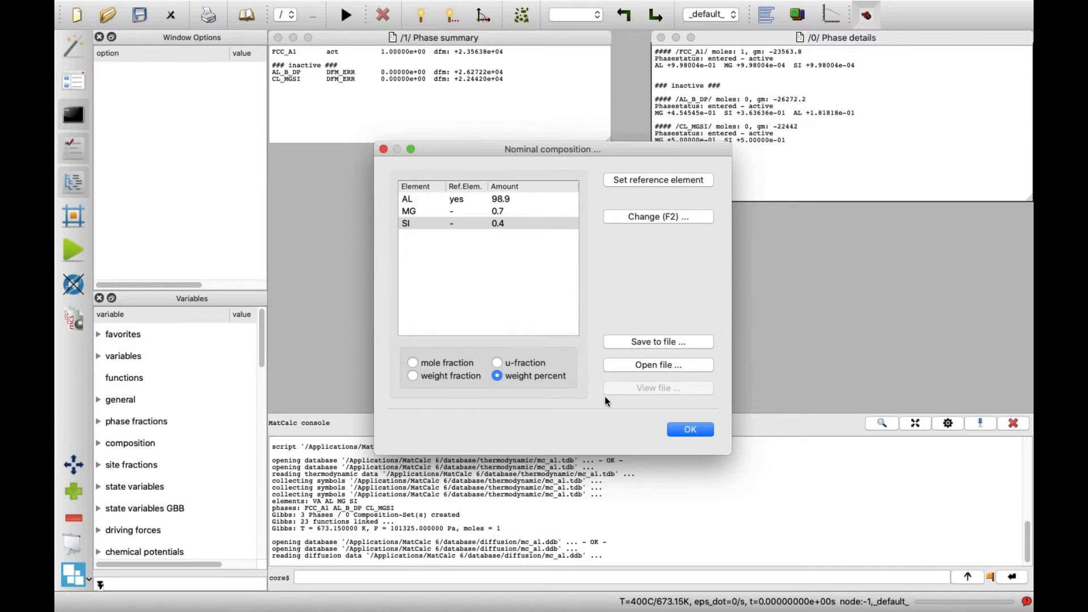
left_click(692, 430)
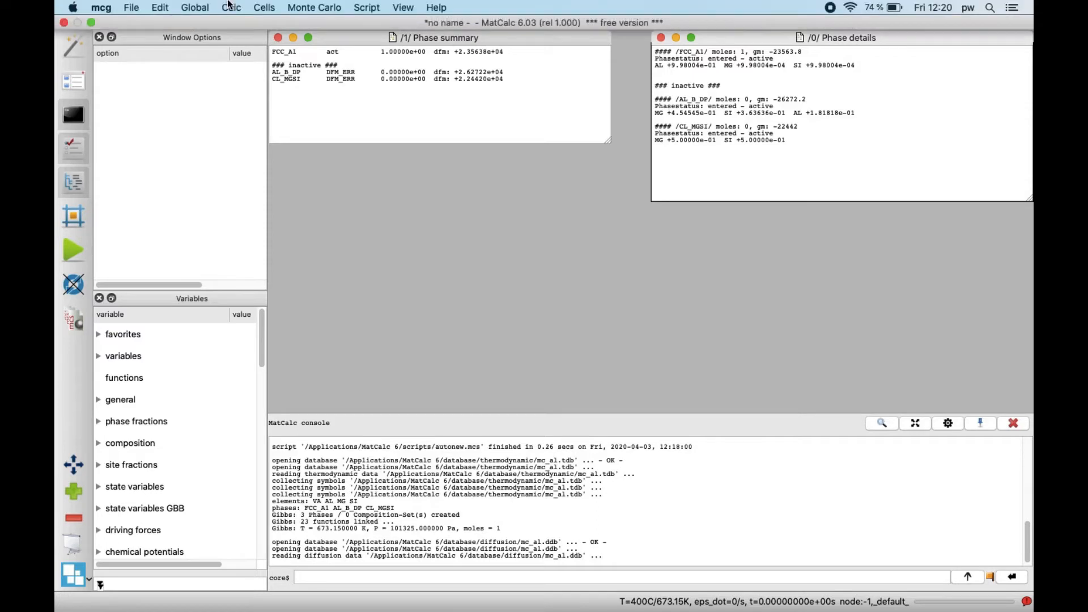
Set the start values, calculate the equilibrium at 180 °C and review the active and inactive phases in the phase summary.
left_click(232, 7)
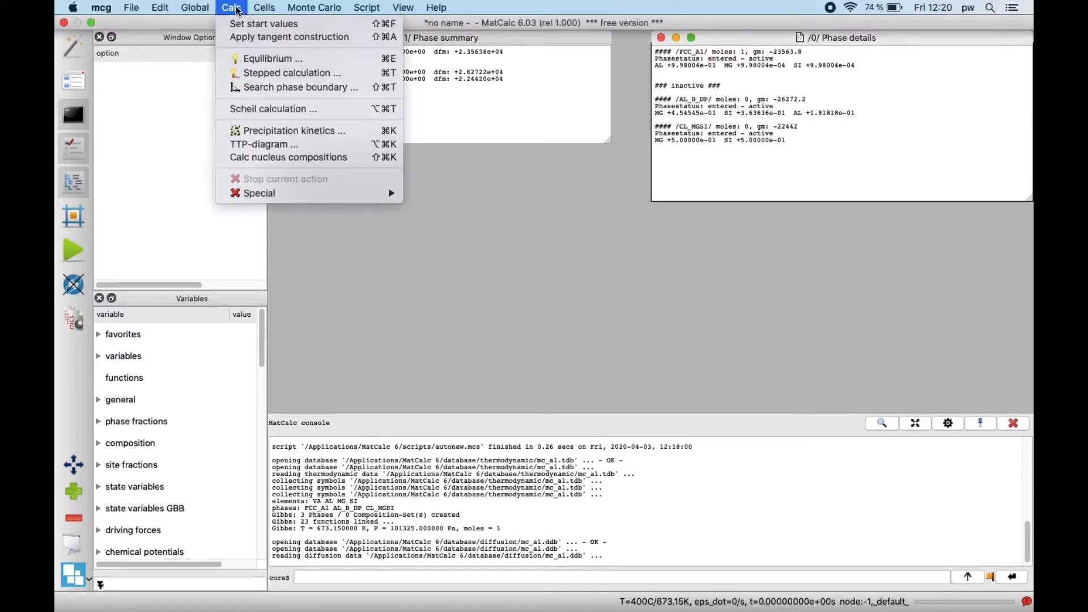
left_click(264, 24)
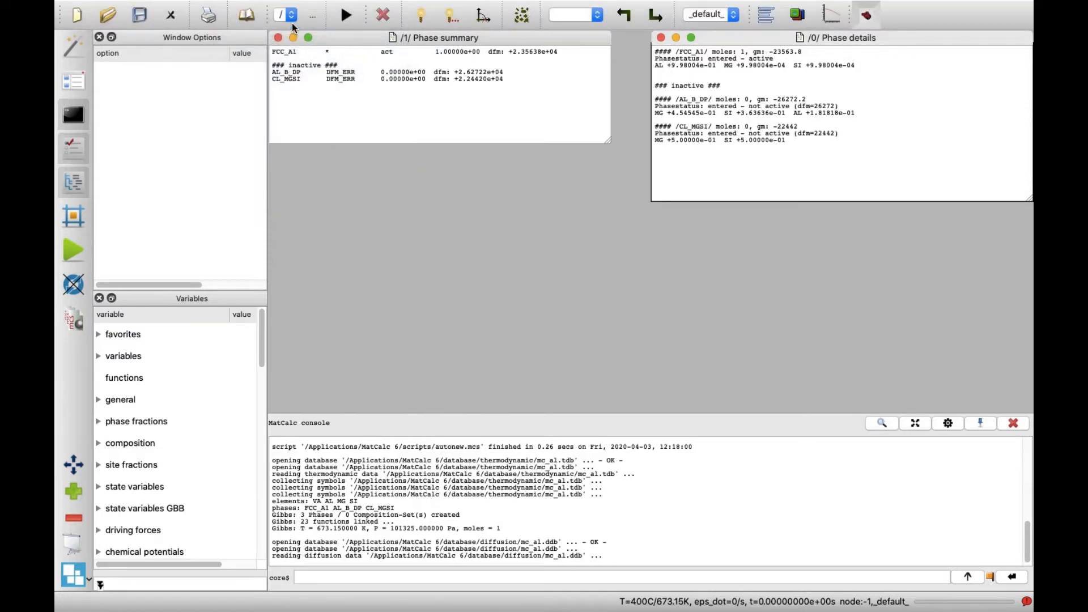
left_click(417, 19)
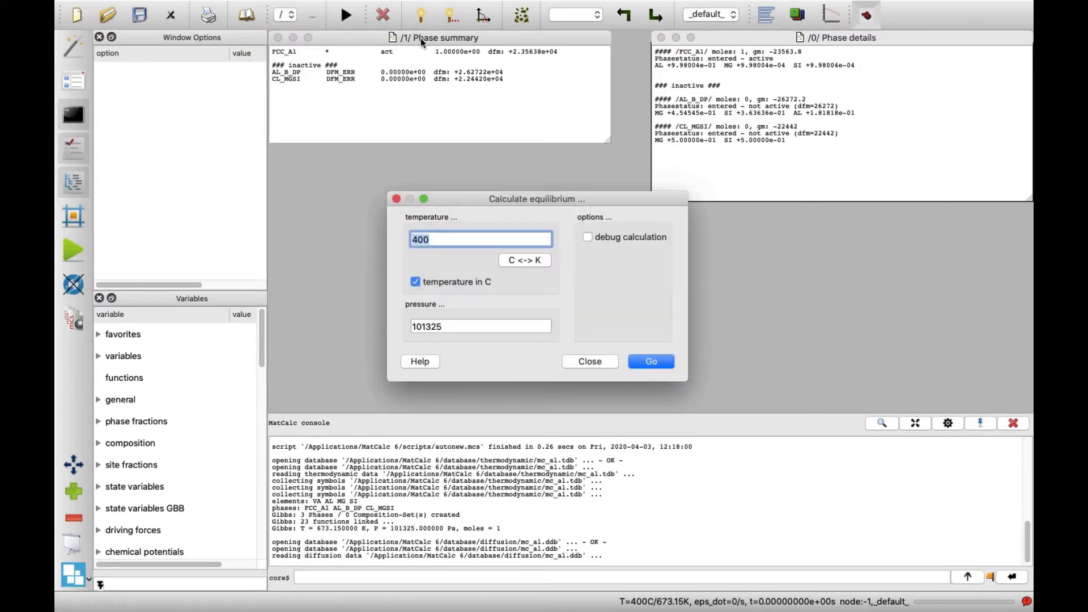
type("180")
left_click(641, 360)
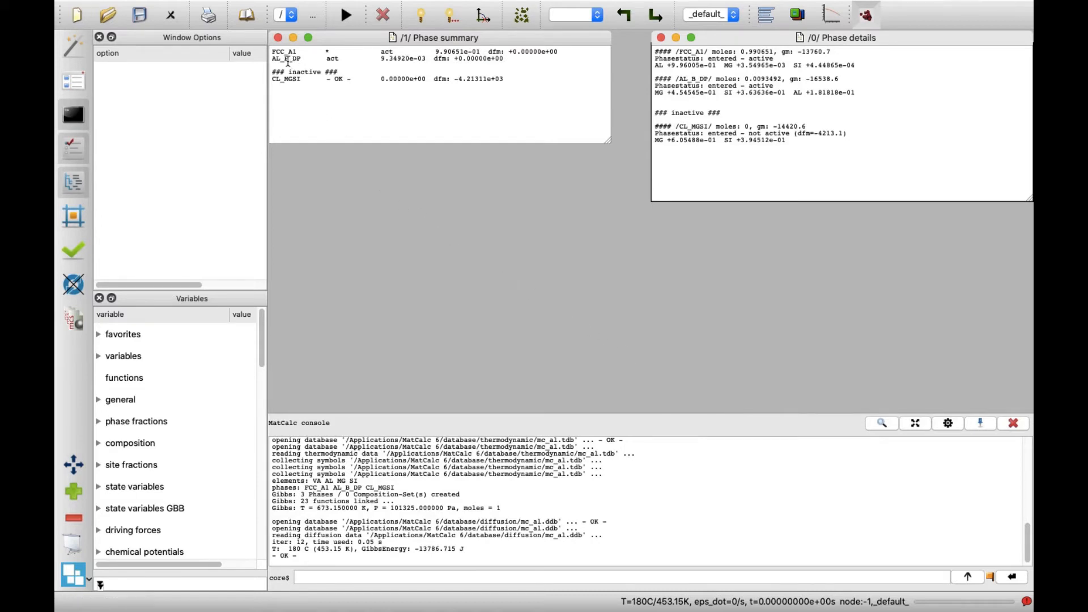
left_click_drag(271, 52, 271, 64)
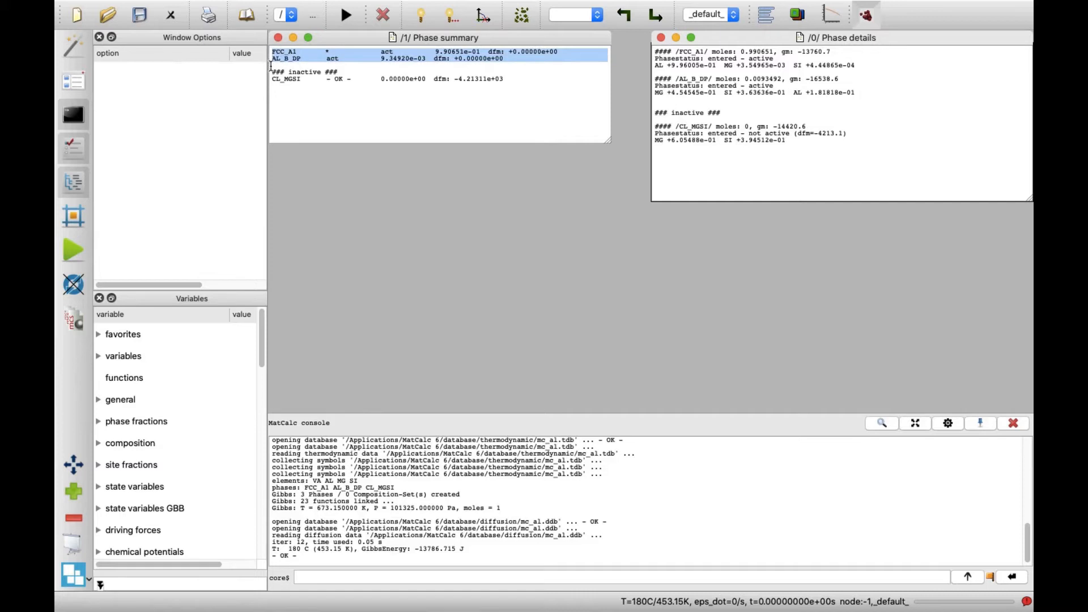
left_click_drag(273, 71, 274, 83)
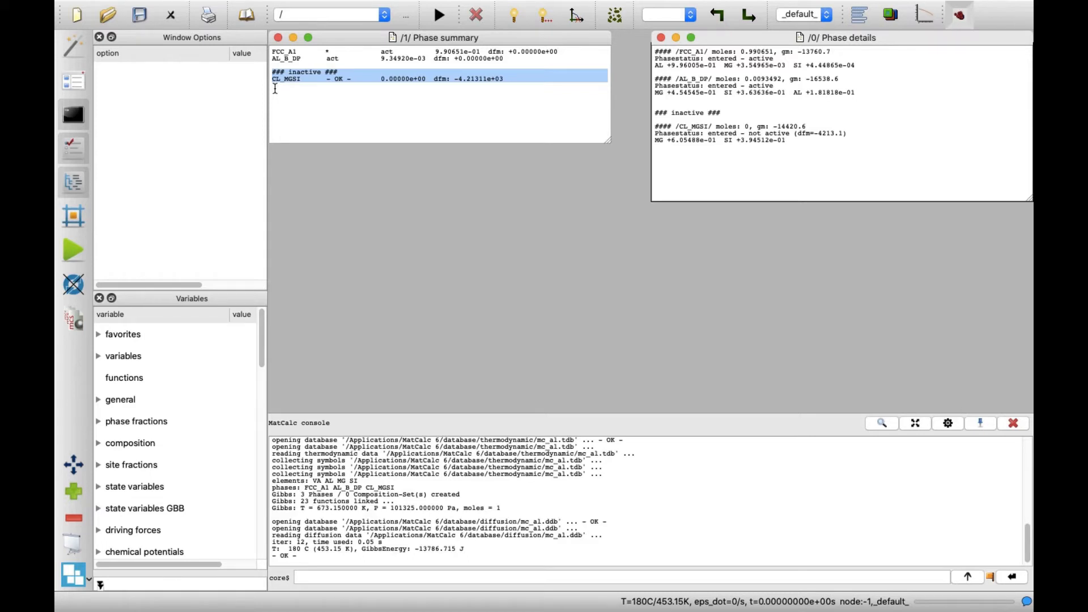
Create a precipitation domain named matrix with FCC_A1 as its thermodynamic matrix phase.
left_click(195, 7)
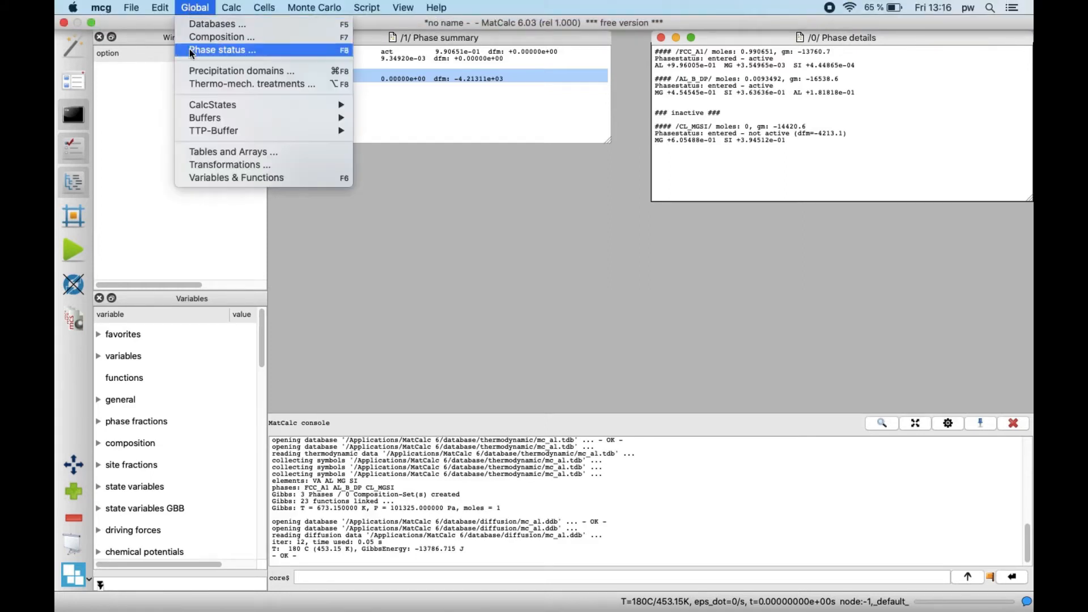
left_click(205, 68)
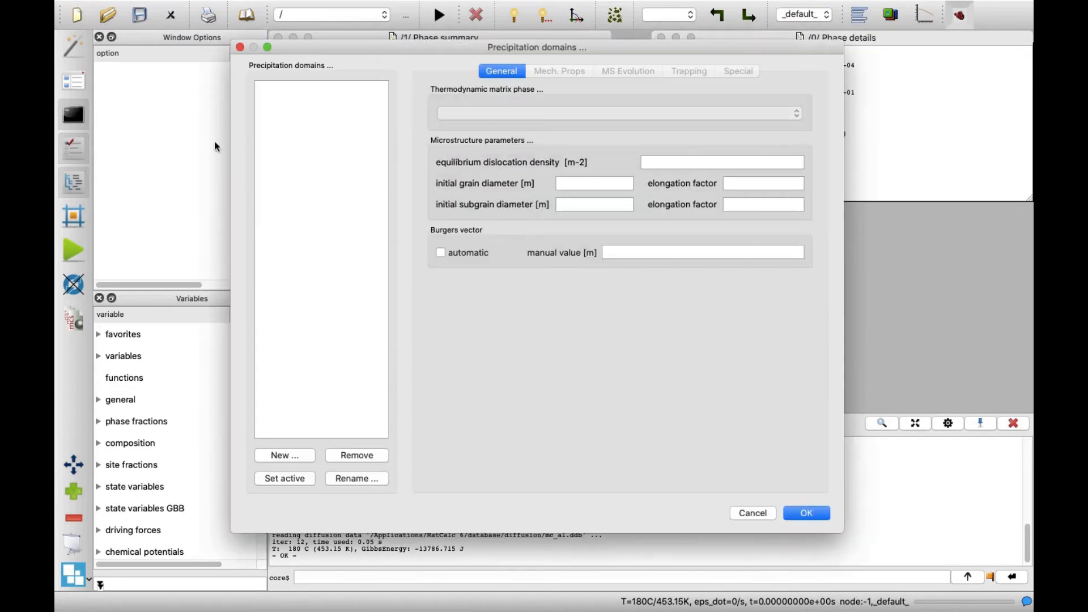
left_click(275, 457)
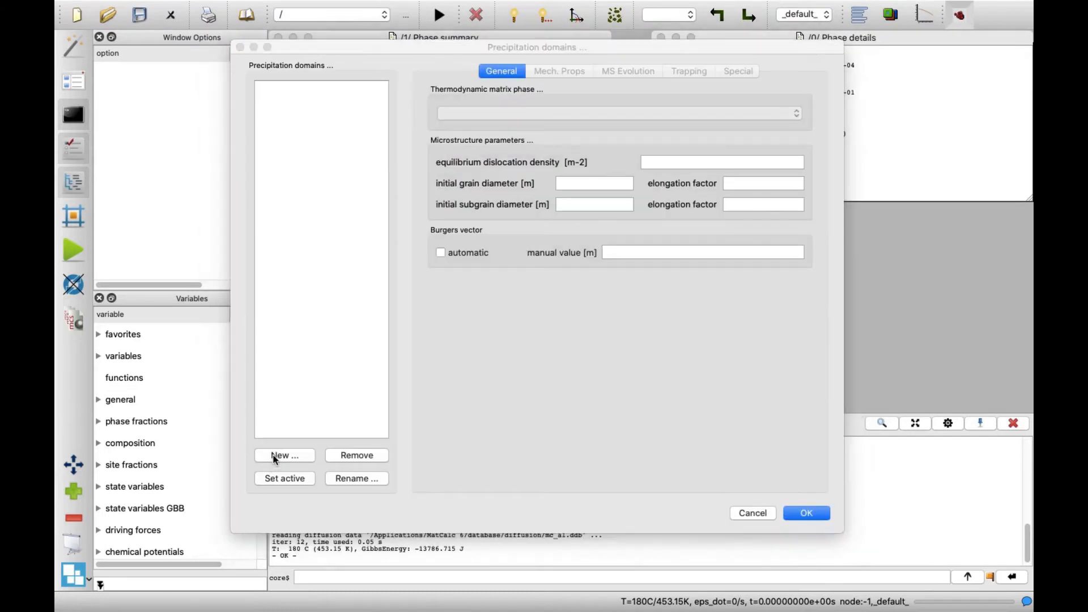
type("matrix")
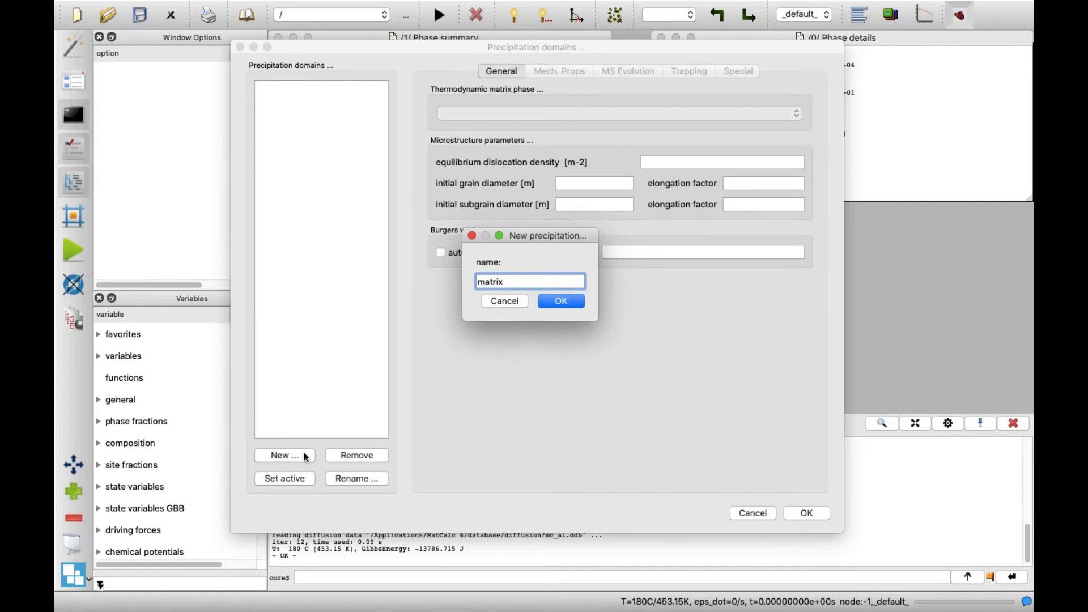
left_click(559, 303)
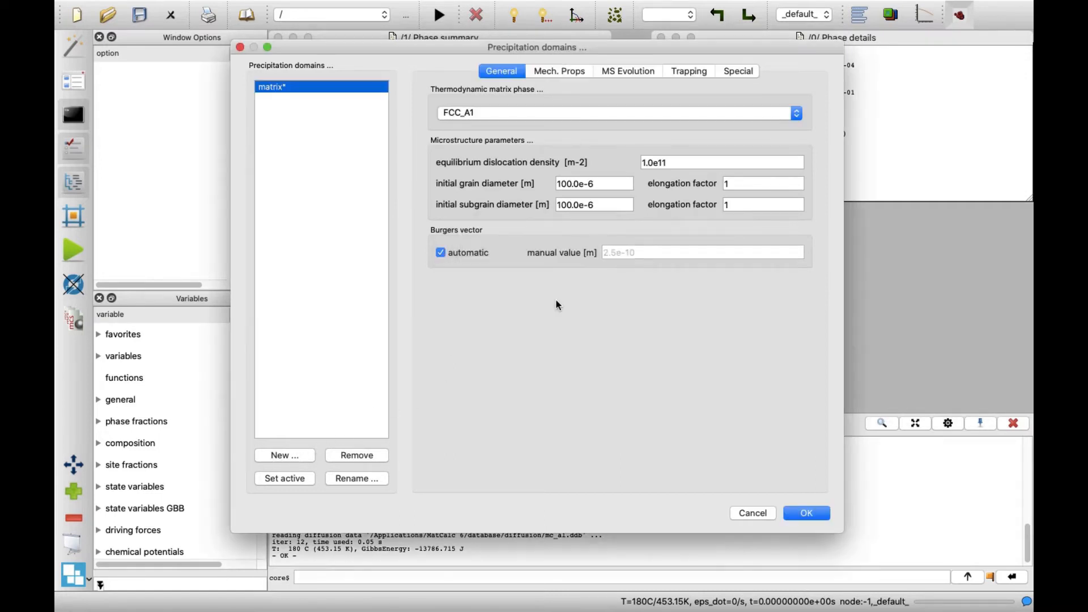
left_click(538, 117)
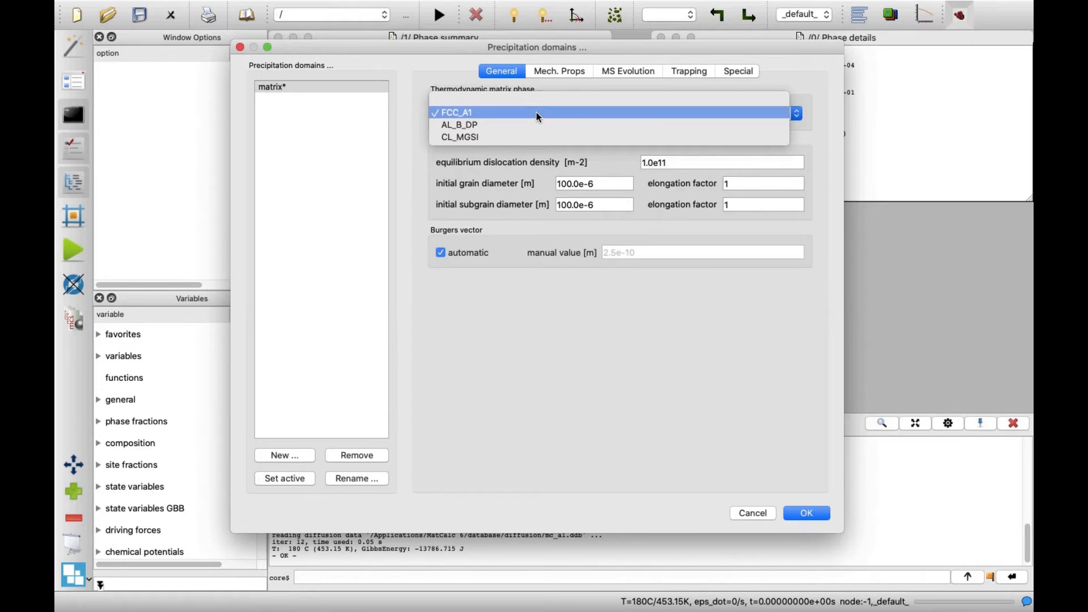
left_click(536, 112)
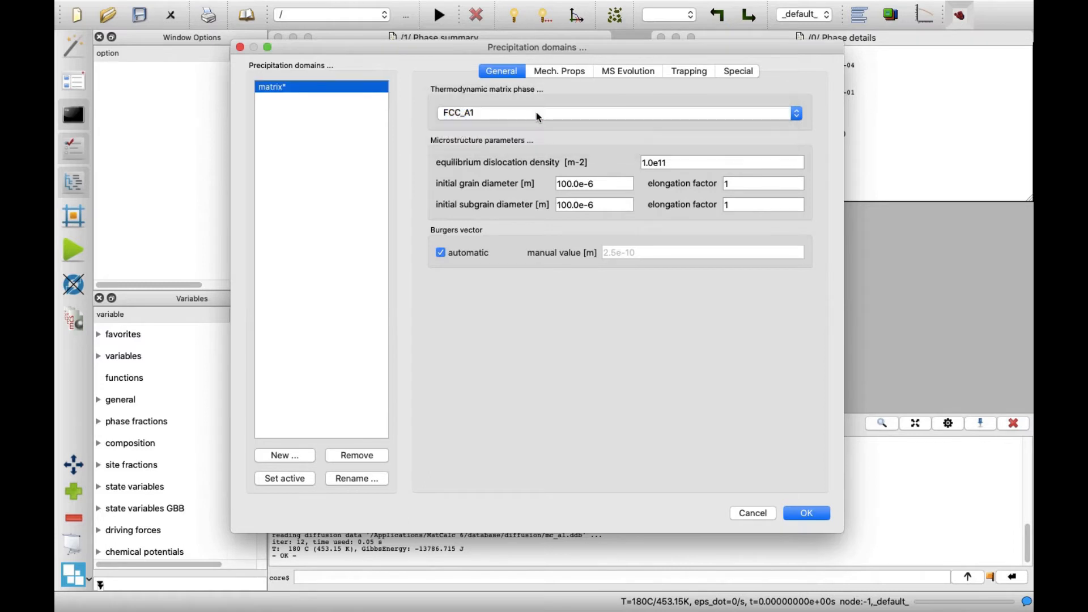
Edit the matrix domain's initial grain diameter and set its vacancy evolution model to FSAK vacancy dynamics.
left_click(566, 184)
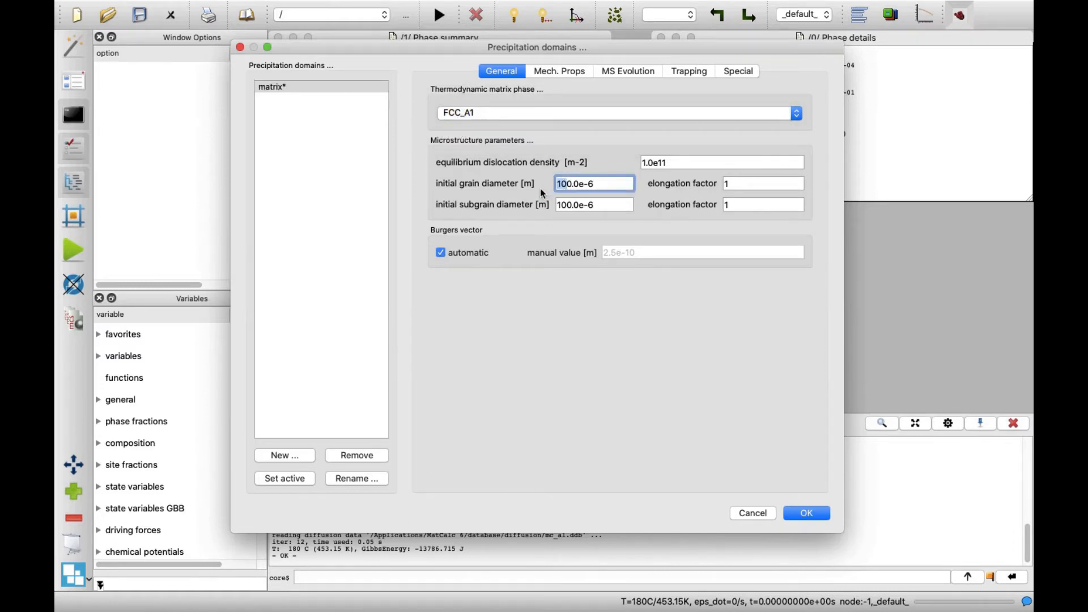
type("5")
left_click(634, 73)
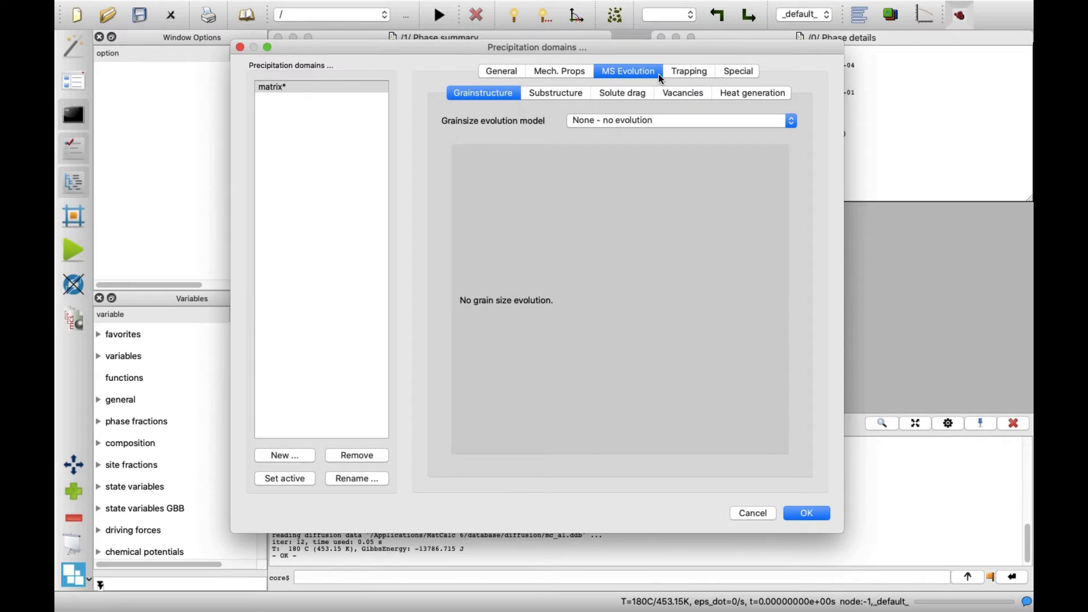
left_click(661, 90)
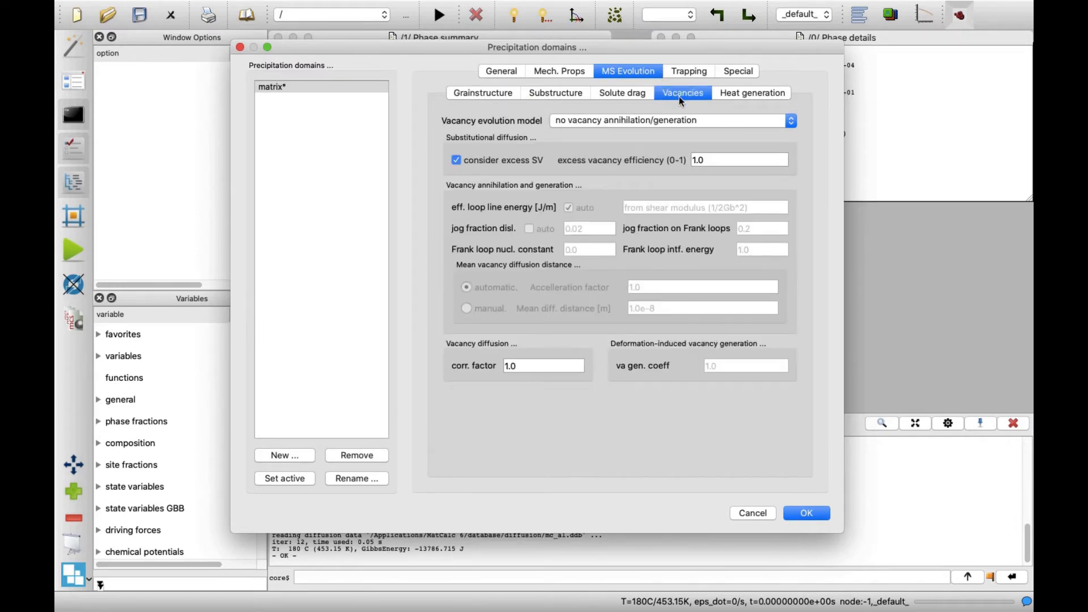
left_click(710, 125)
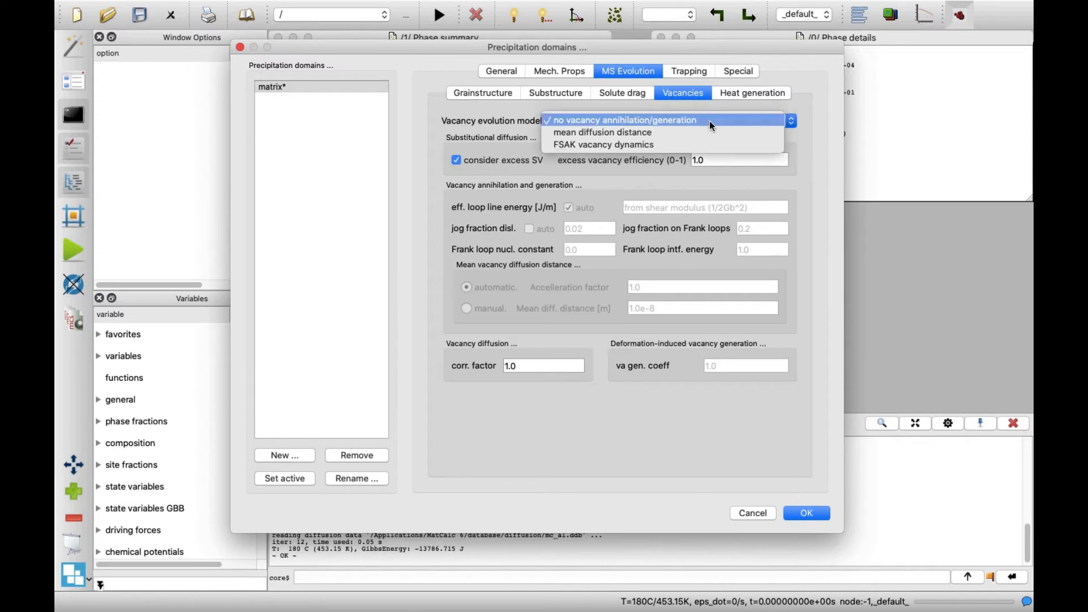
left_click(667, 146)
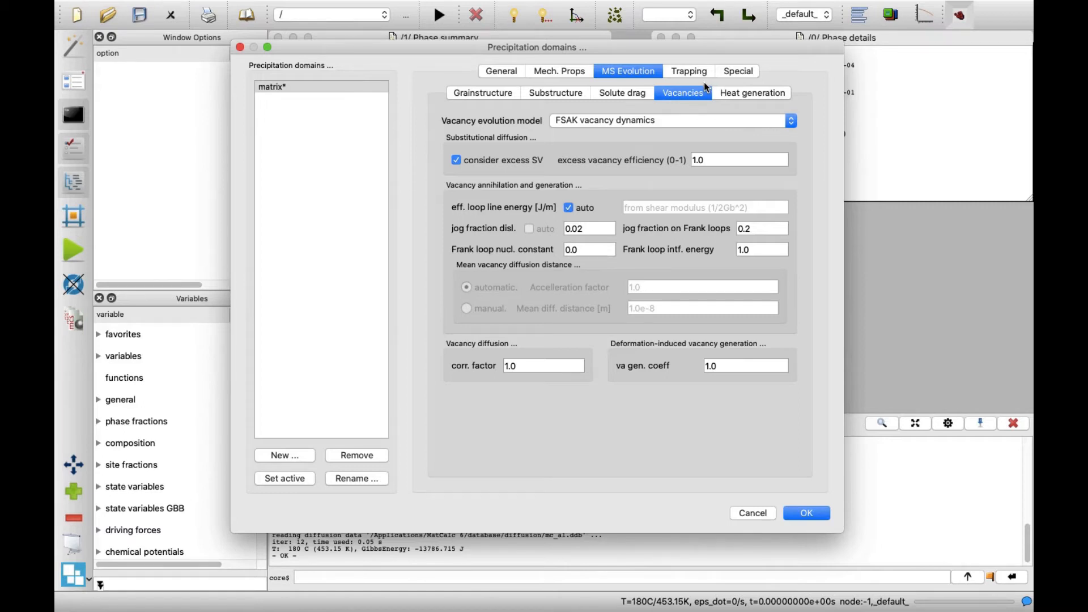
Add an FSK trap for SV at MG sites with a trapping enthalpy of 5000 J/mol.
left_click(707, 75)
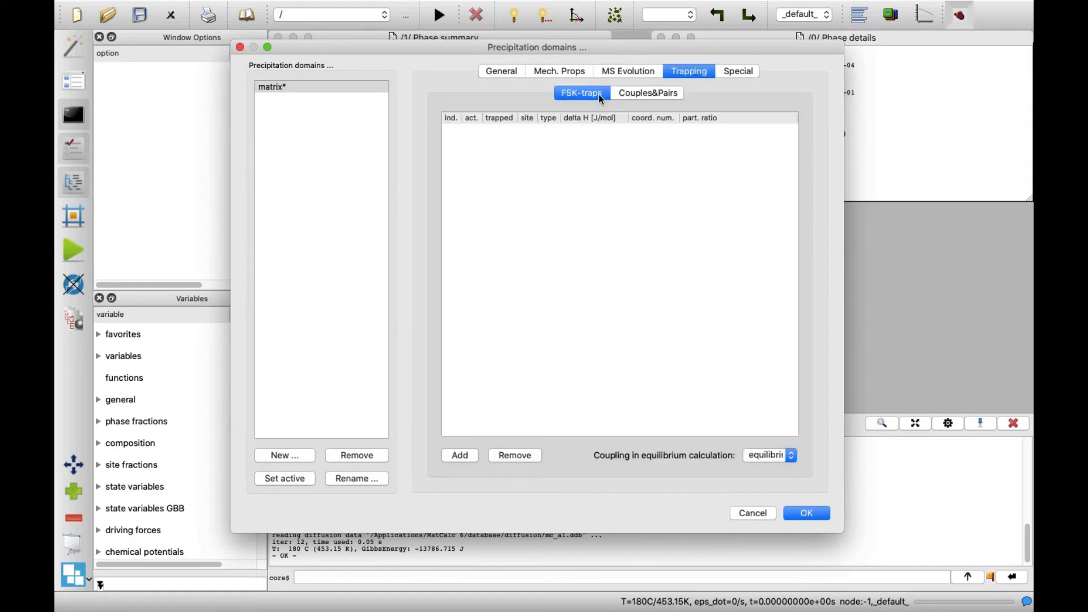
left_click(458, 456)
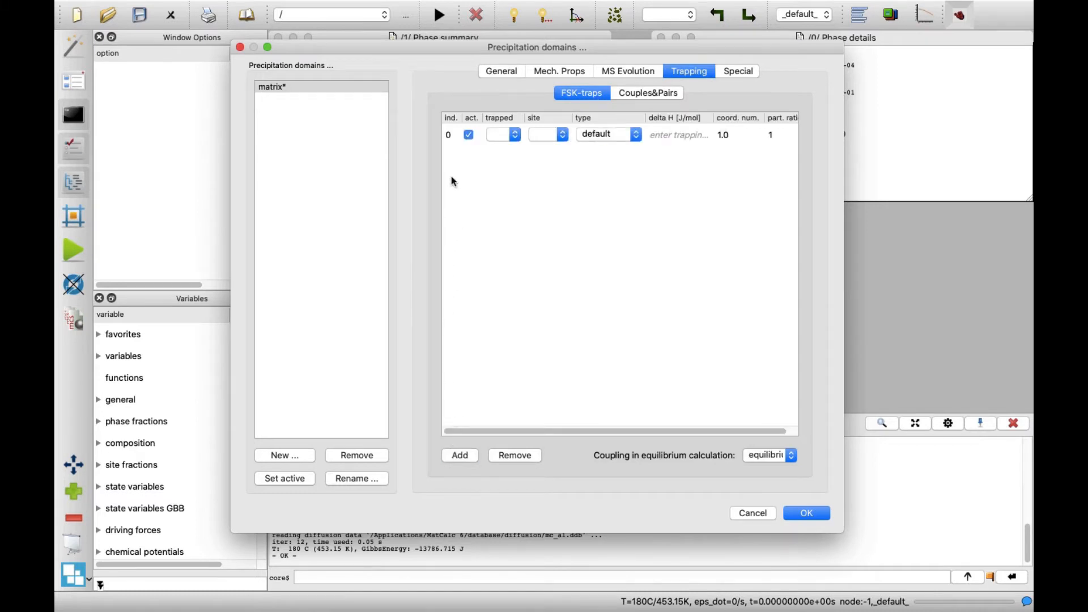
left_click(516, 135)
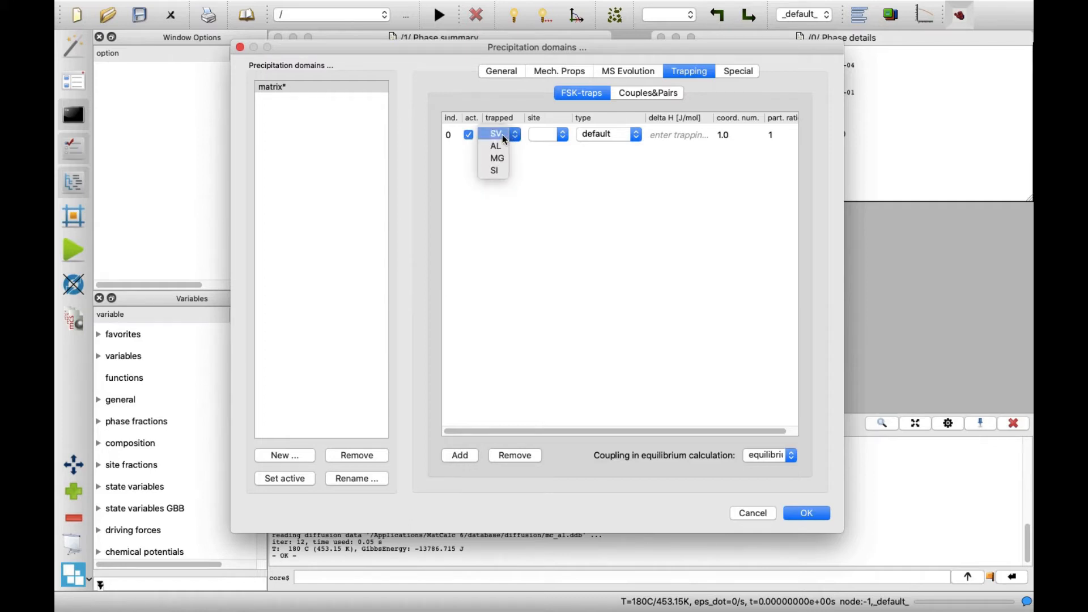
left_click(502, 134)
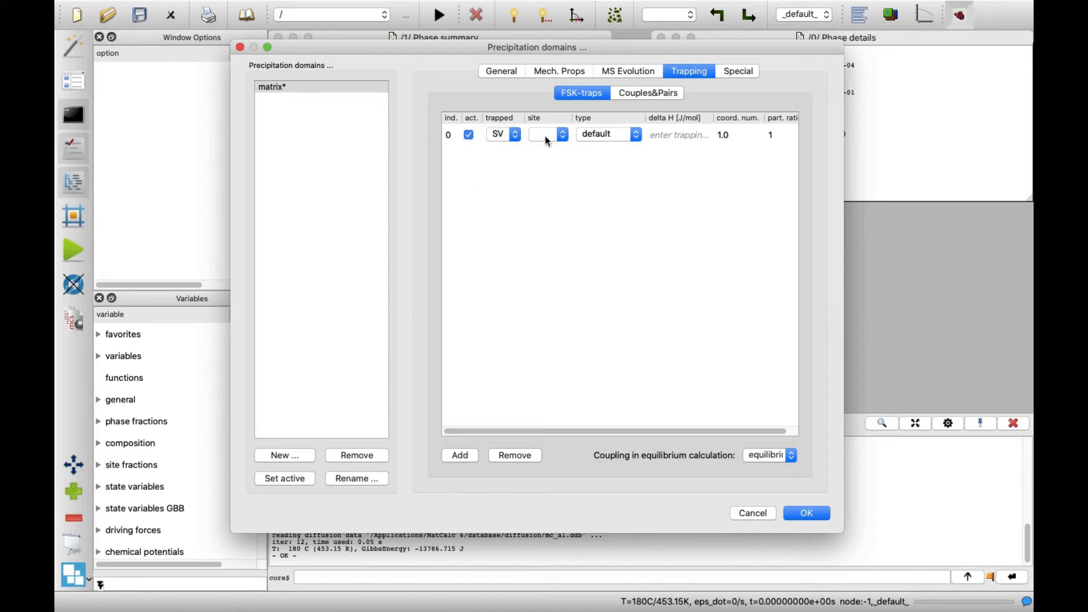
left_click(563, 138)
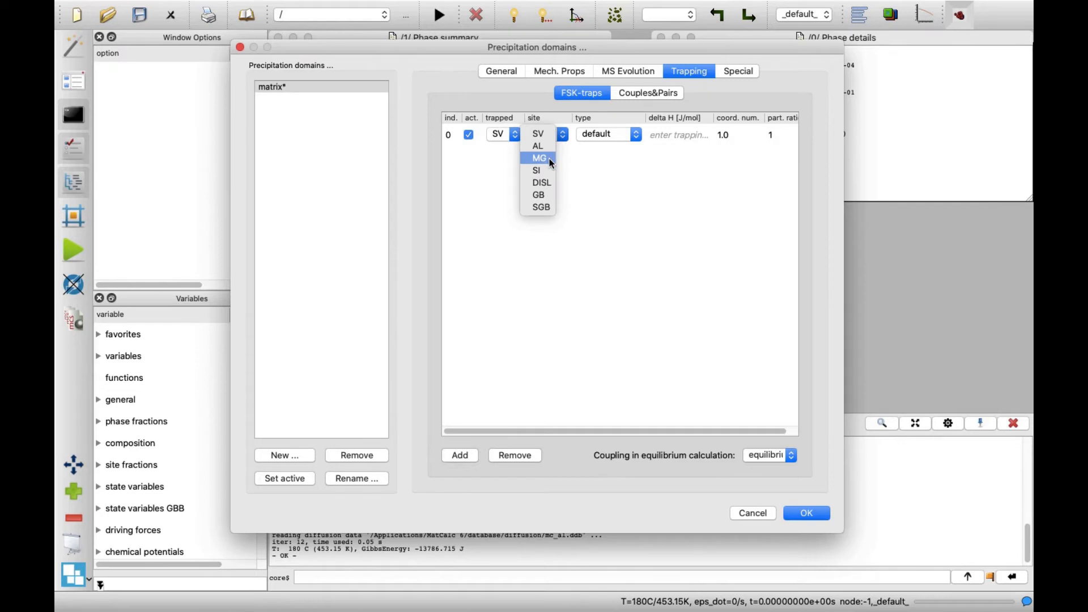
left_click(549, 158)
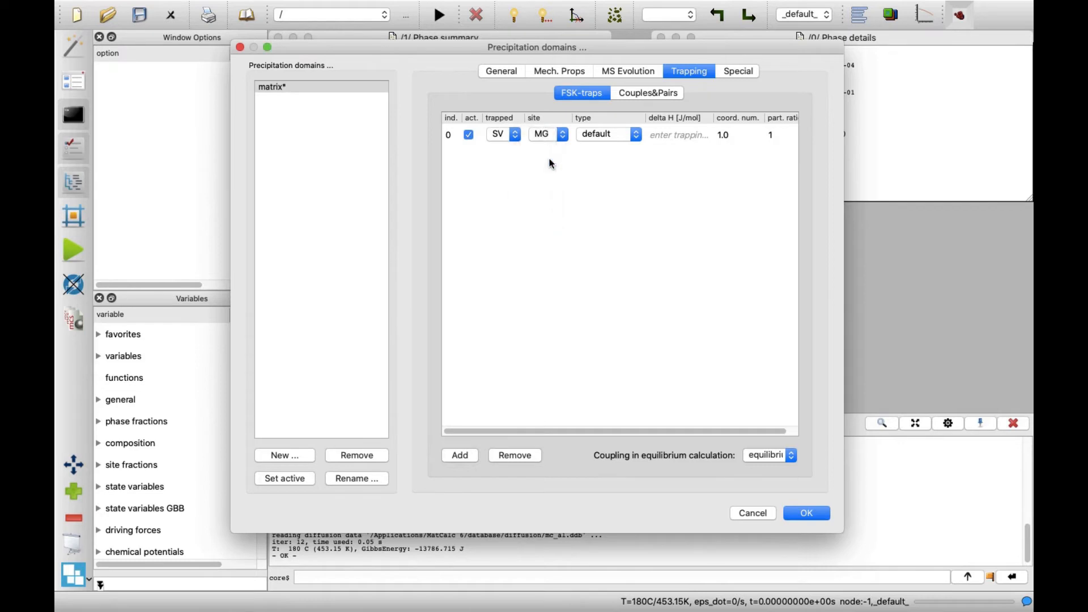
left_click(694, 140)
left_click(694, 140)
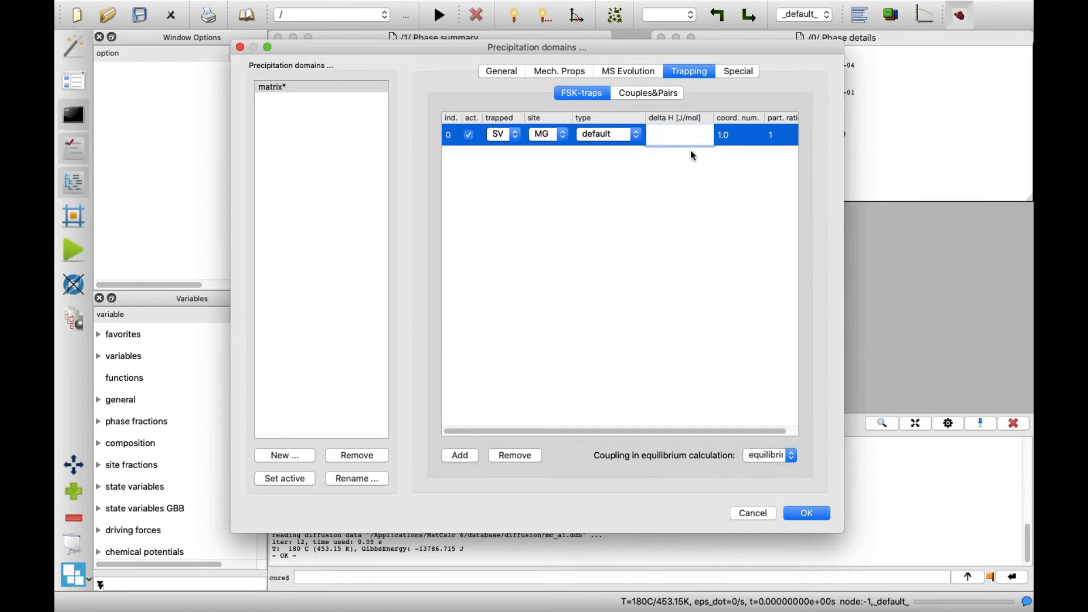
type("5000")
key("Return")
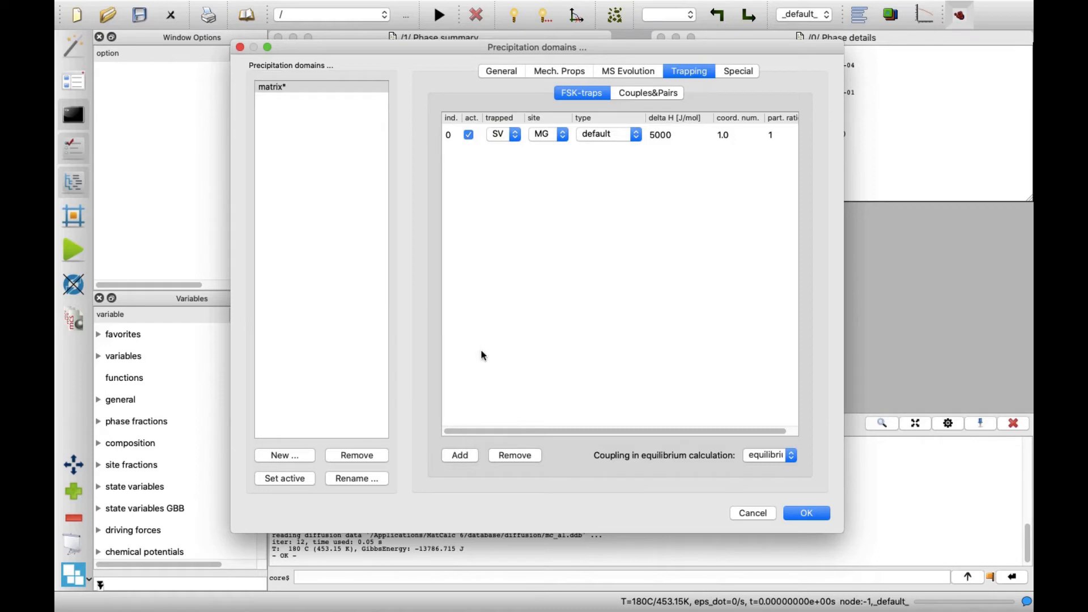
Add a second FSK trap for SV at SI sites with 7200 J/mol and accept the precipitation domain settings.
left_click(460, 454)
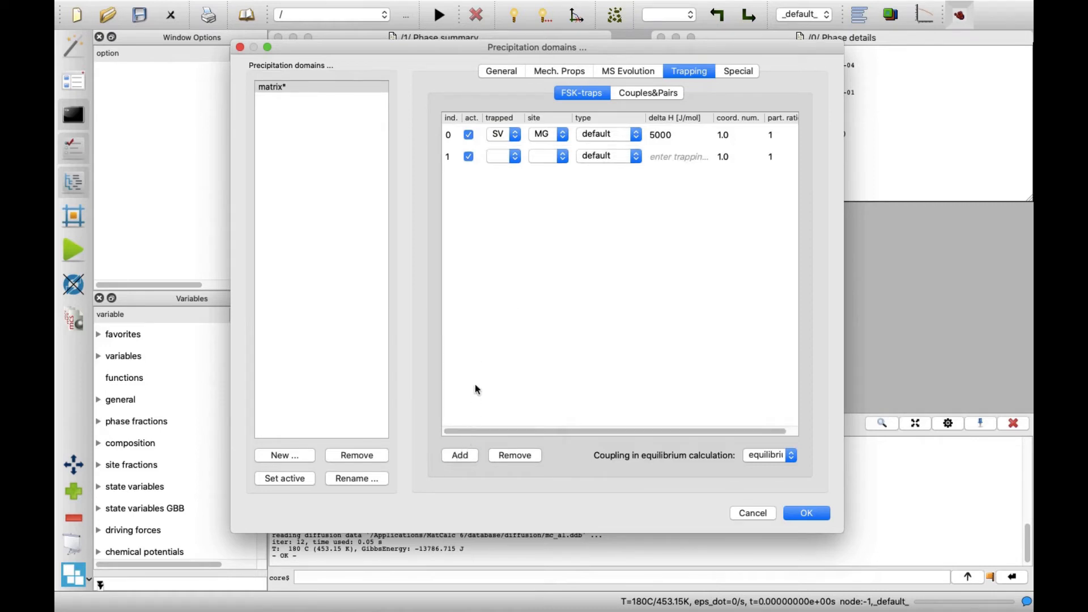
left_click(516, 157)
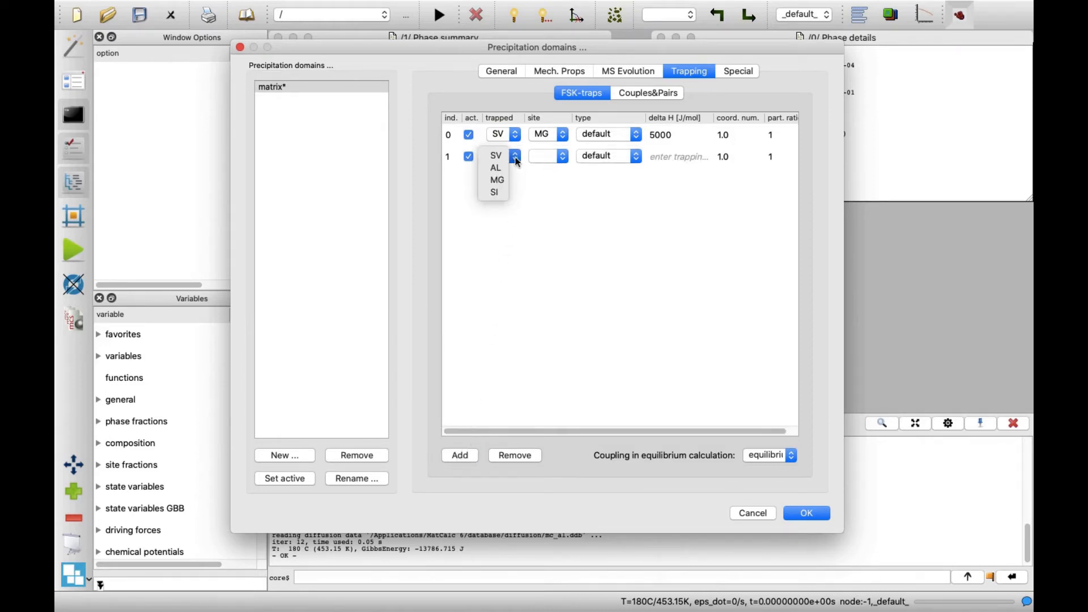
left_click(506, 159)
left_click(538, 157)
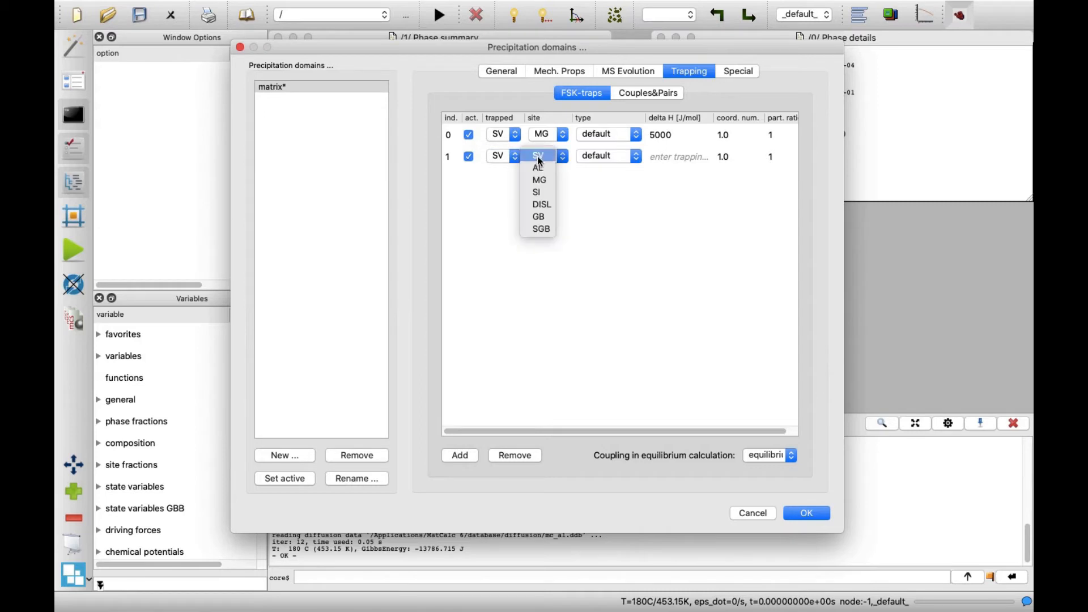
left_click(540, 192)
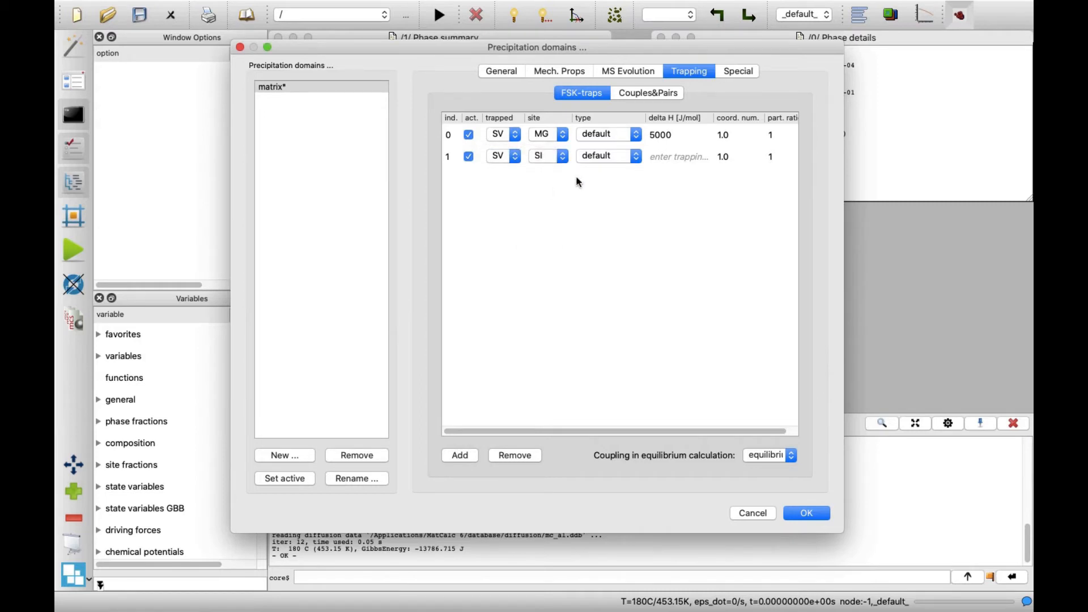
double_click(682, 159)
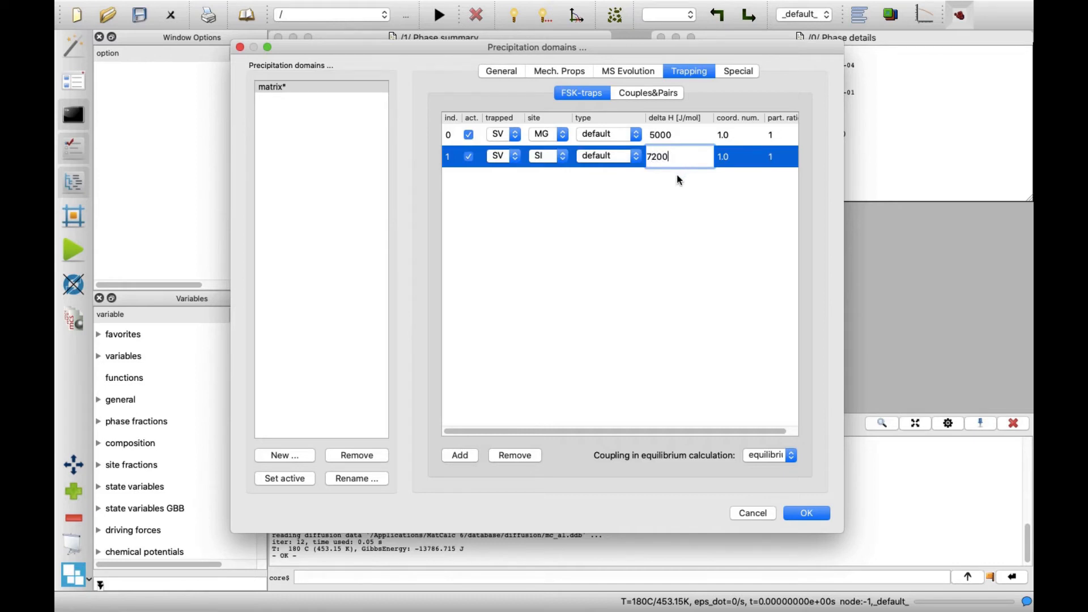
left_click(678, 177)
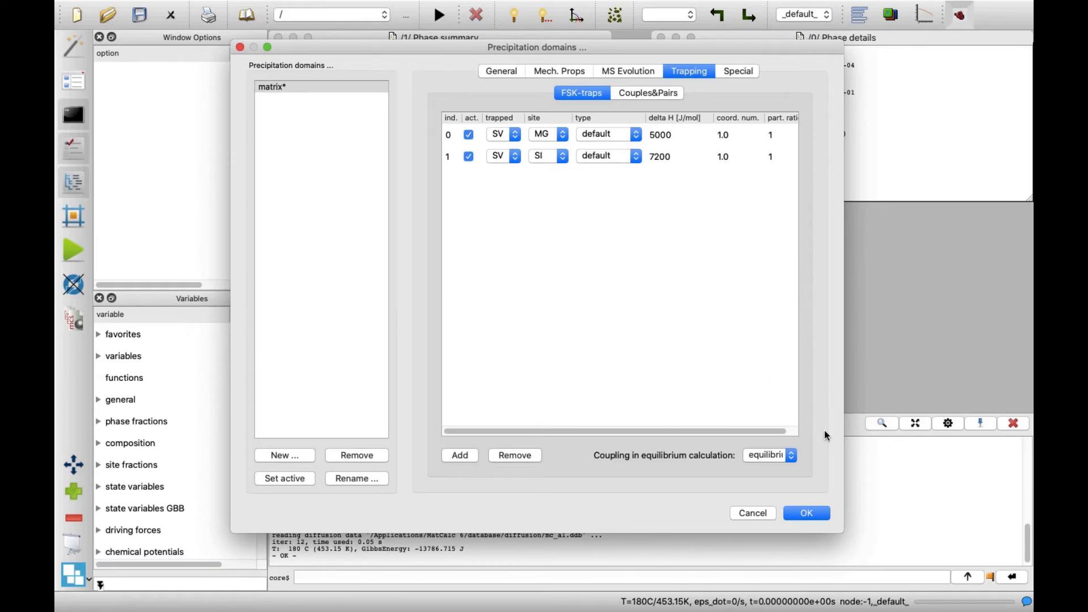
left_click(815, 509)
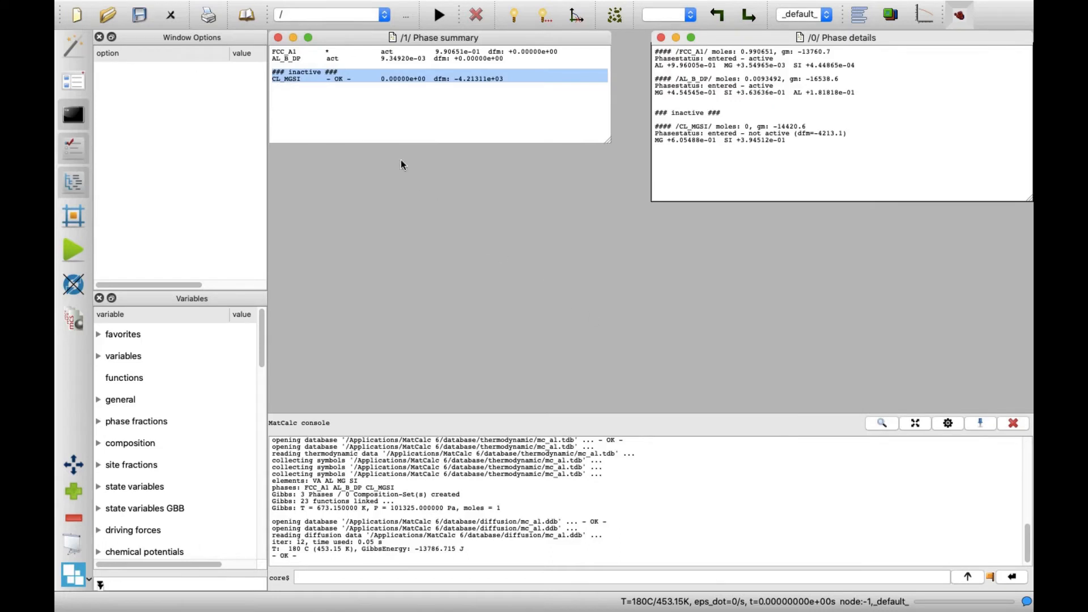
Create precipitate-type phases from AL_B_DP and CL_MGSI in the phase status settings.
left_click(198, 8)
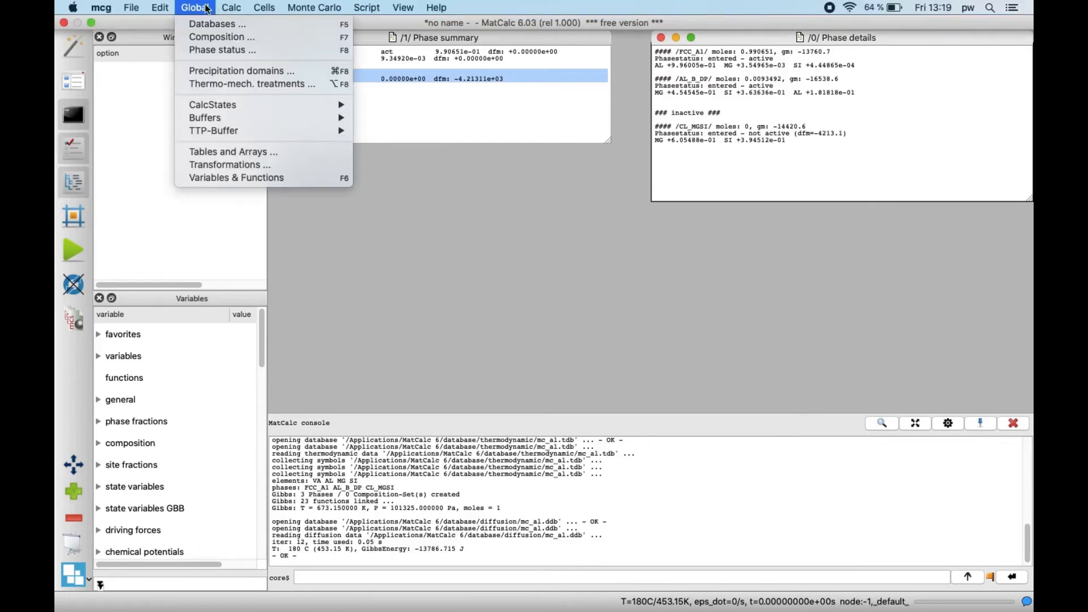
left_click(260, 50)
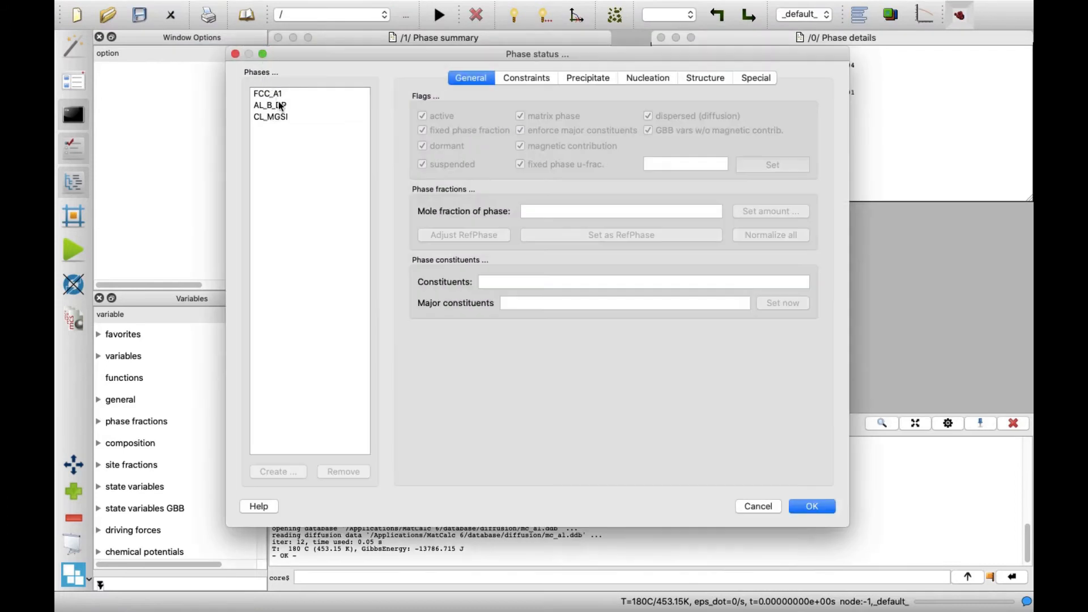
left_click(278, 104)
left_click(285, 119, "shift")
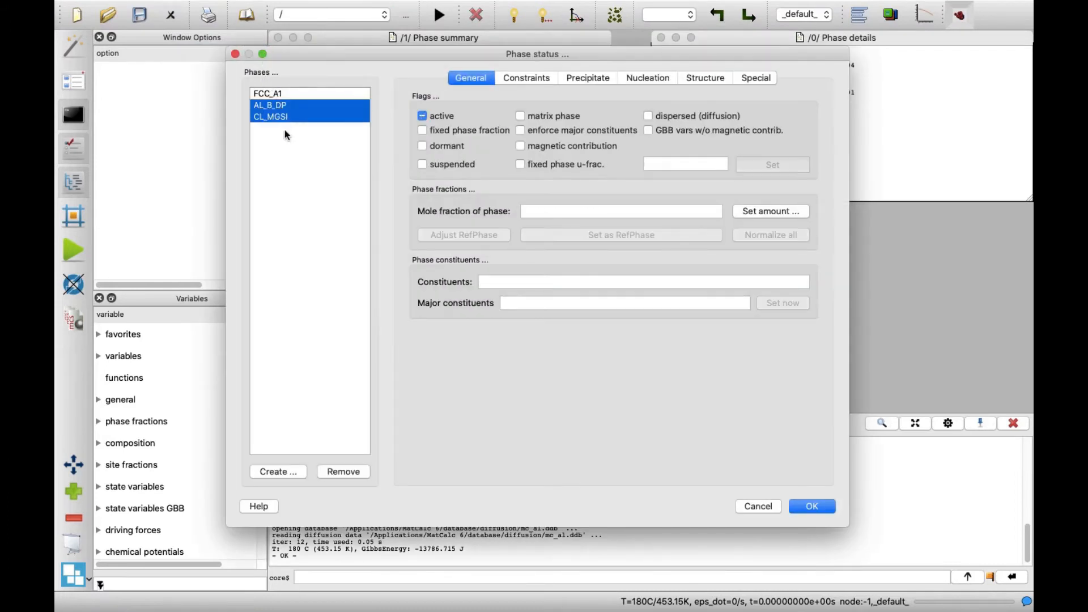
left_click(282, 471)
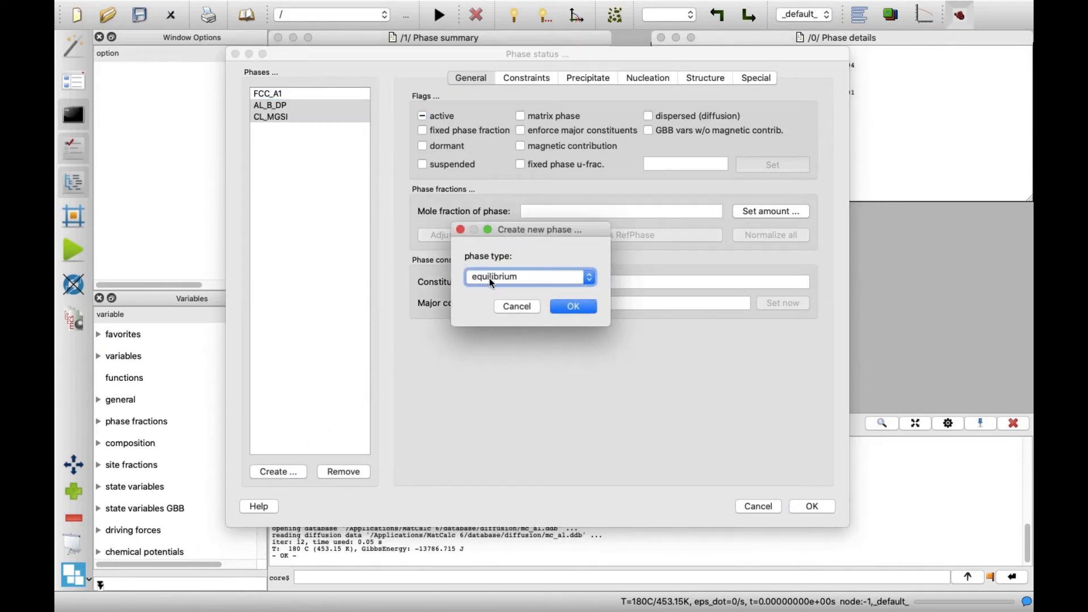
left_click(490, 277)
left_click(489, 286)
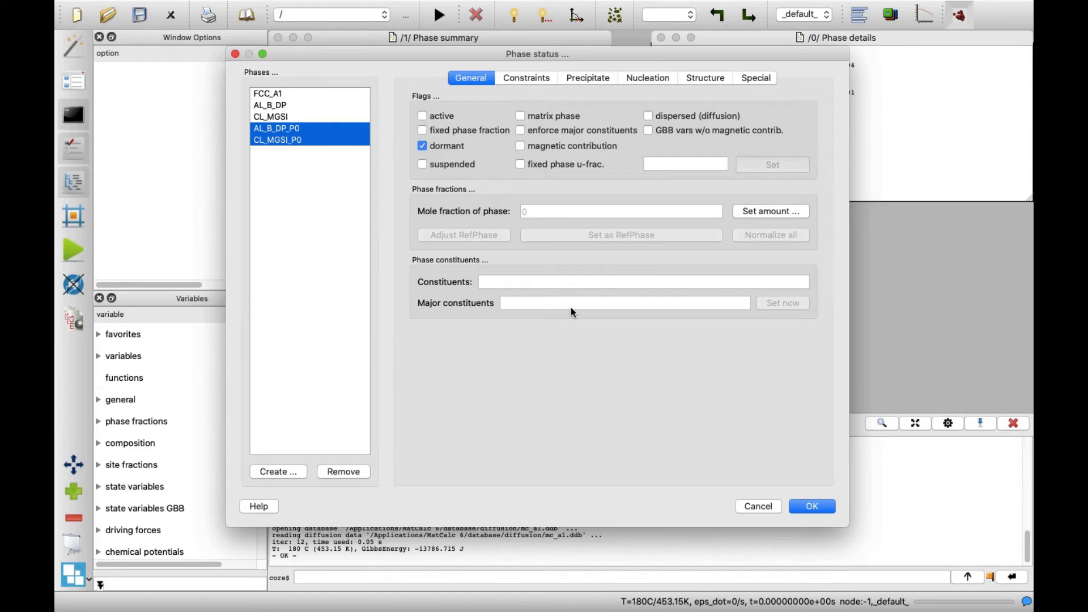
Enable the diffuse interface effect for the CL_MGSI_P0 precipitate with a regular solution critical temperature of 80 K.
left_click(309, 142)
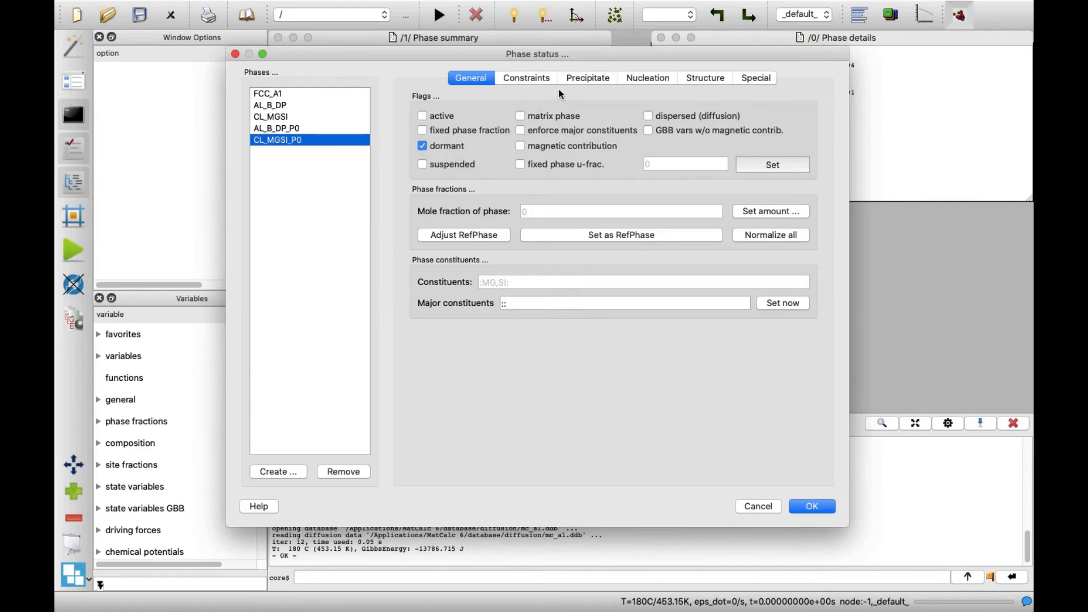
left_click(575, 85)
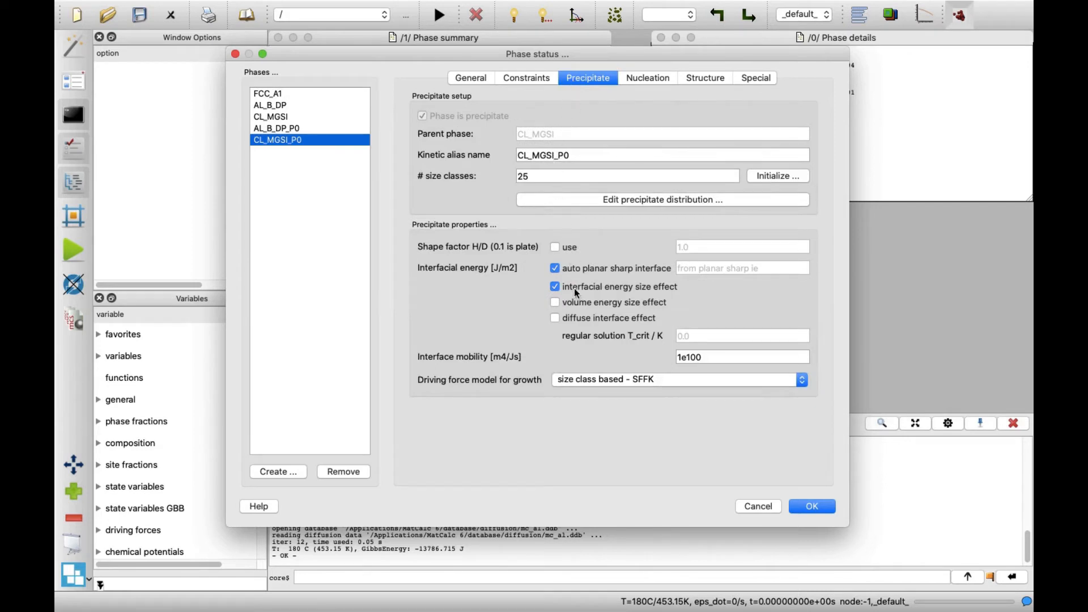
left_click(556, 318)
left_click(704, 336)
double_click(705, 336)
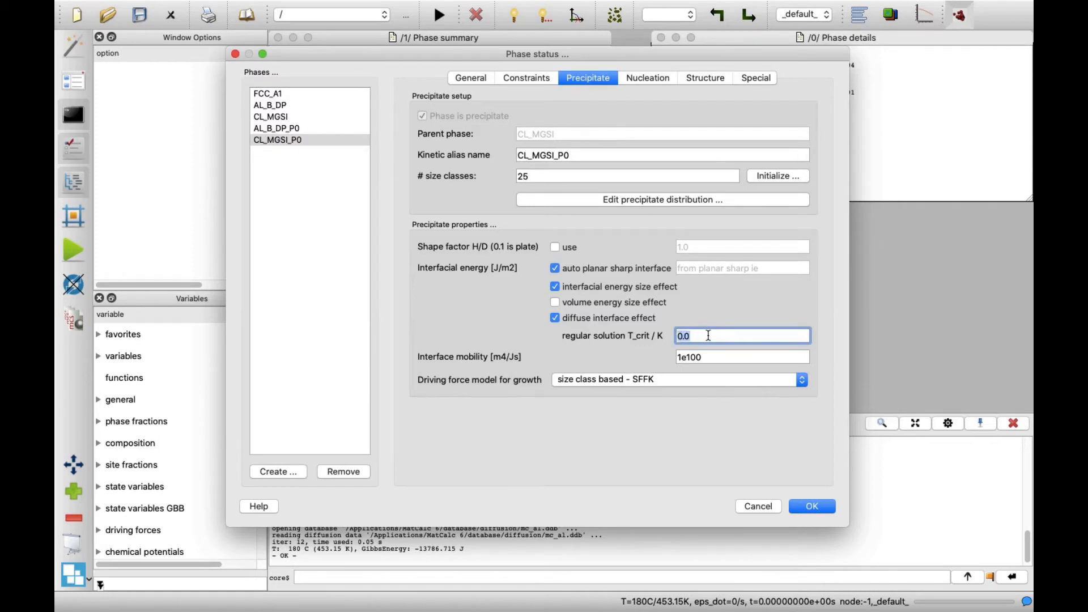
type("80")
Set the precipitate coalescence of CL_MGSI_P0 to Binder-Stauffer dynamics with a pre-factor of 30.
left_click(765, 80)
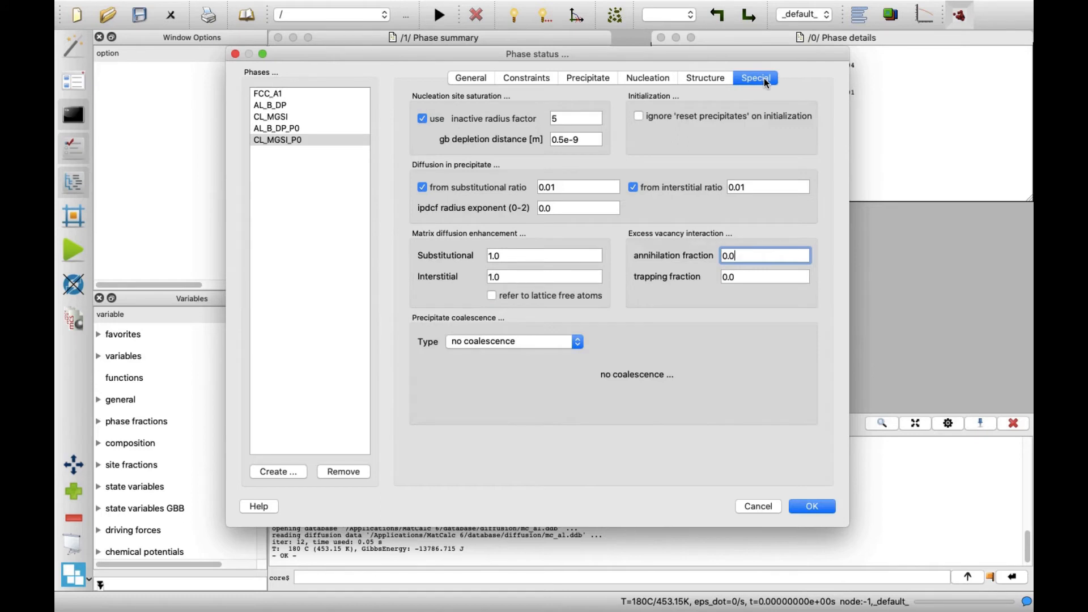
left_click(579, 340)
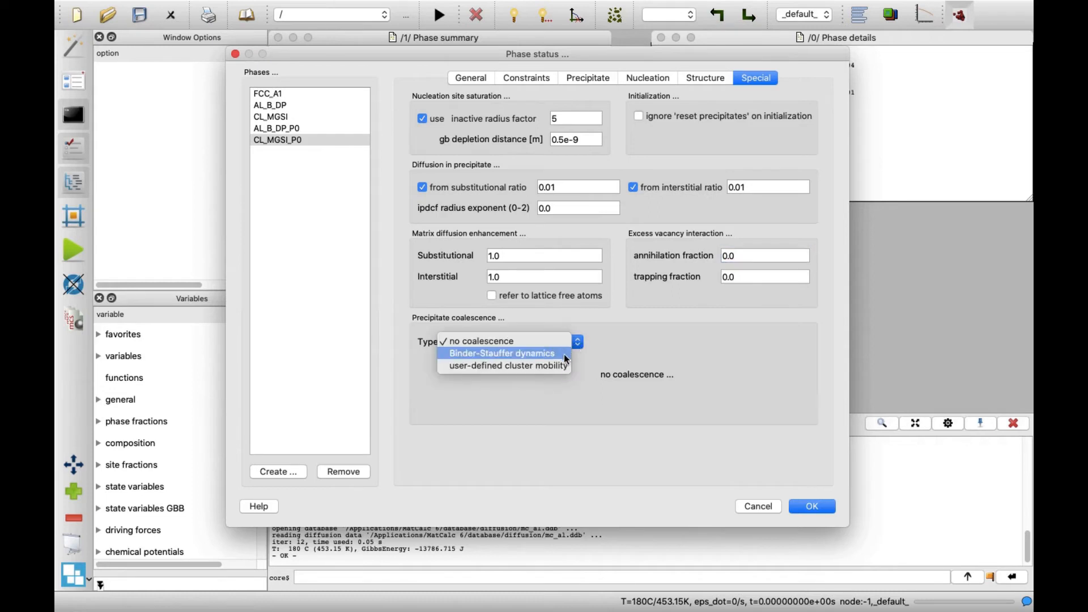
left_click(563, 353)
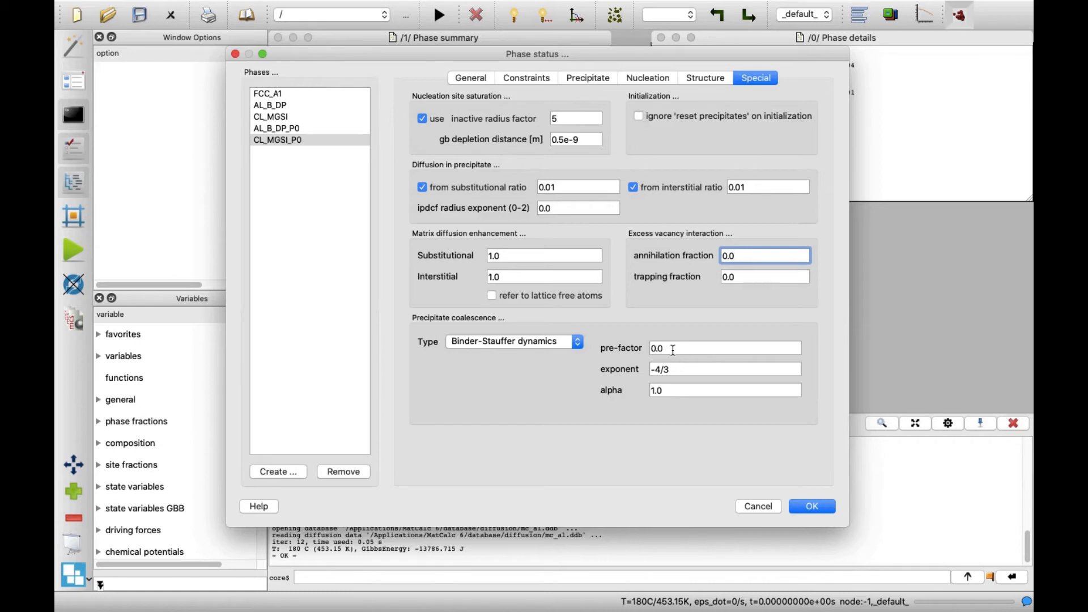
left_click_drag(673, 349, 645, 350)
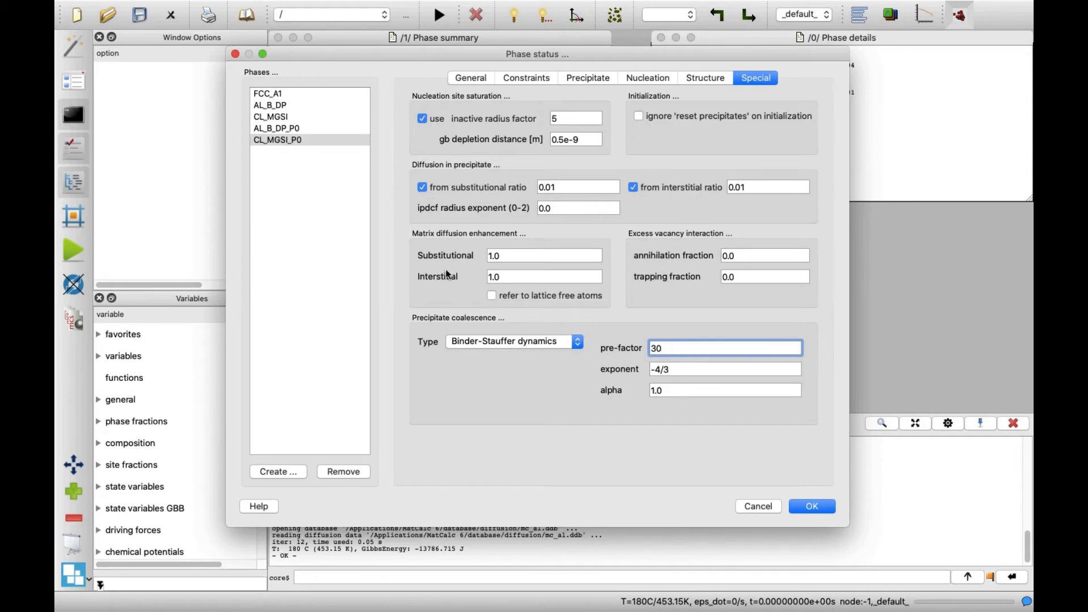
Set the AL_B_DP_P0 nucleation model to particle-related-transformation and add CL_MGSI_P0 as its related precipitate.
left_click(302, 130)
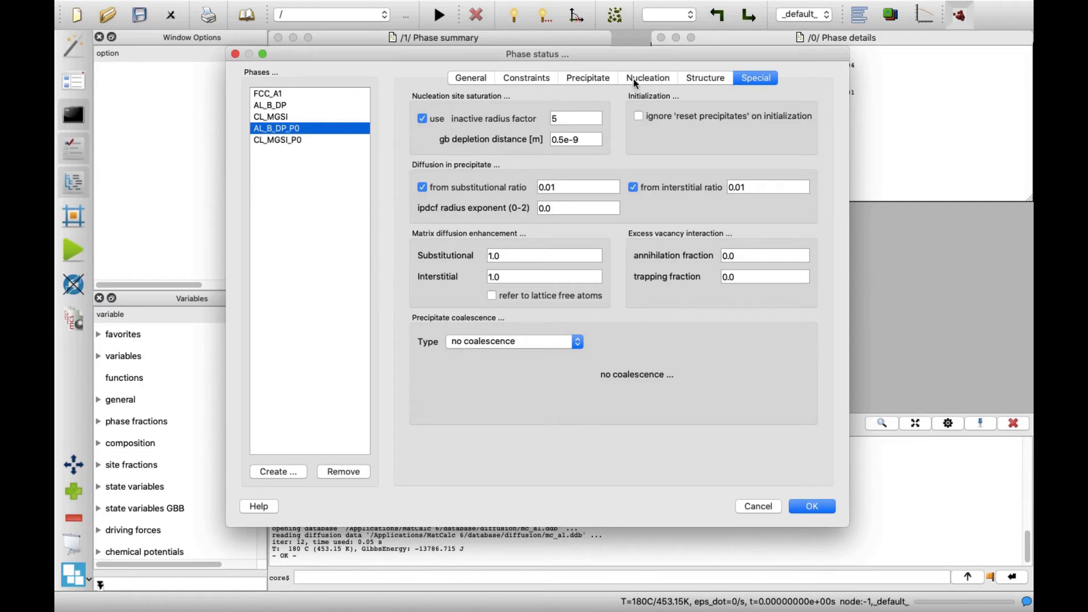
left_click(648, 78)
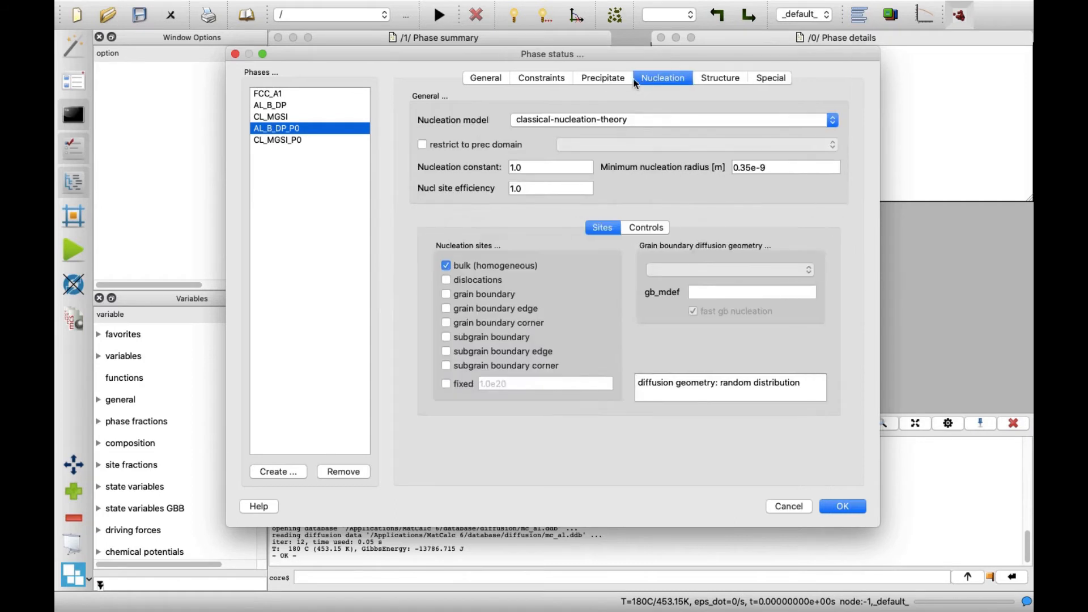
left_click(635, 120)
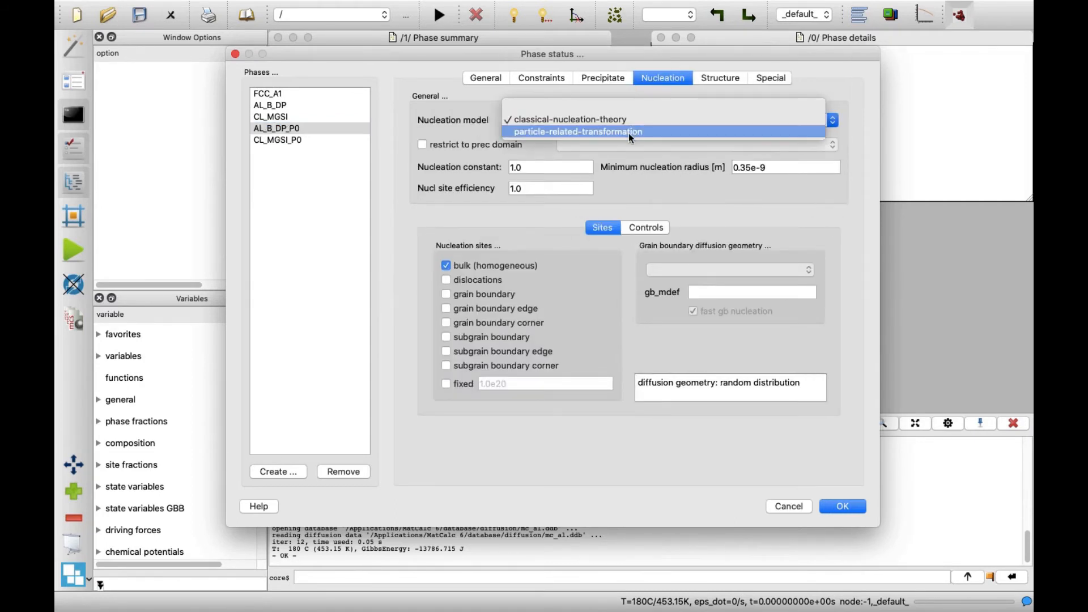
left_click(630, 134)
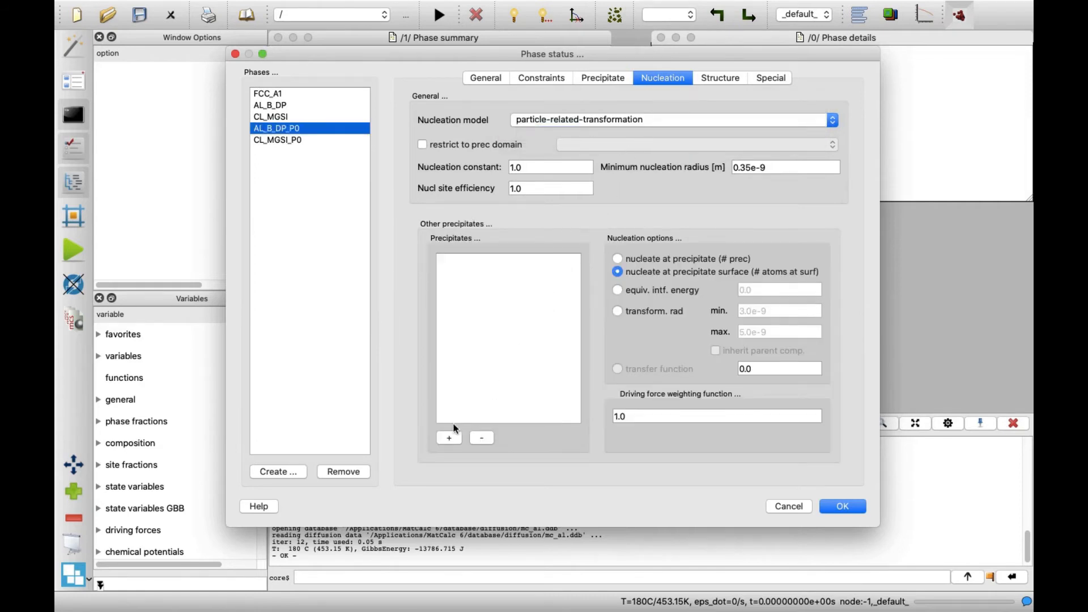
left_click(449, 438)
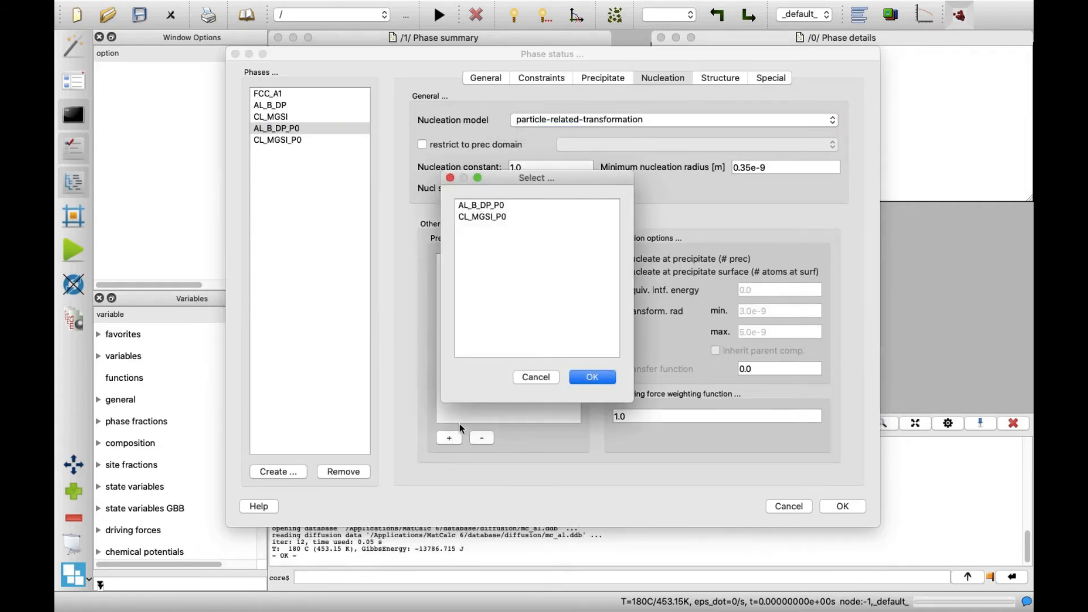
left_click(501, 221)
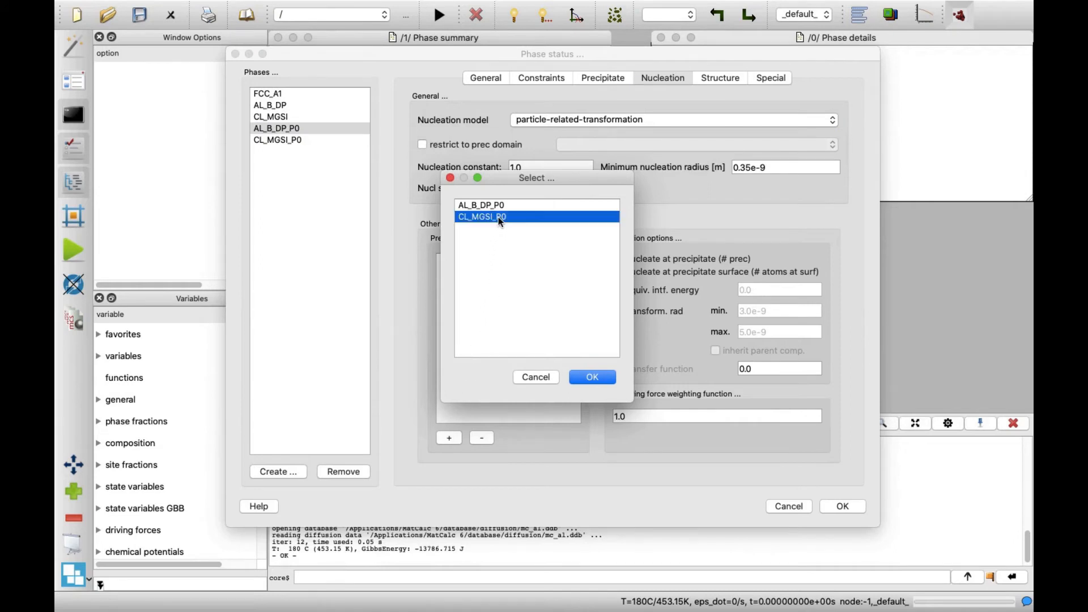
left_click(576, 378)
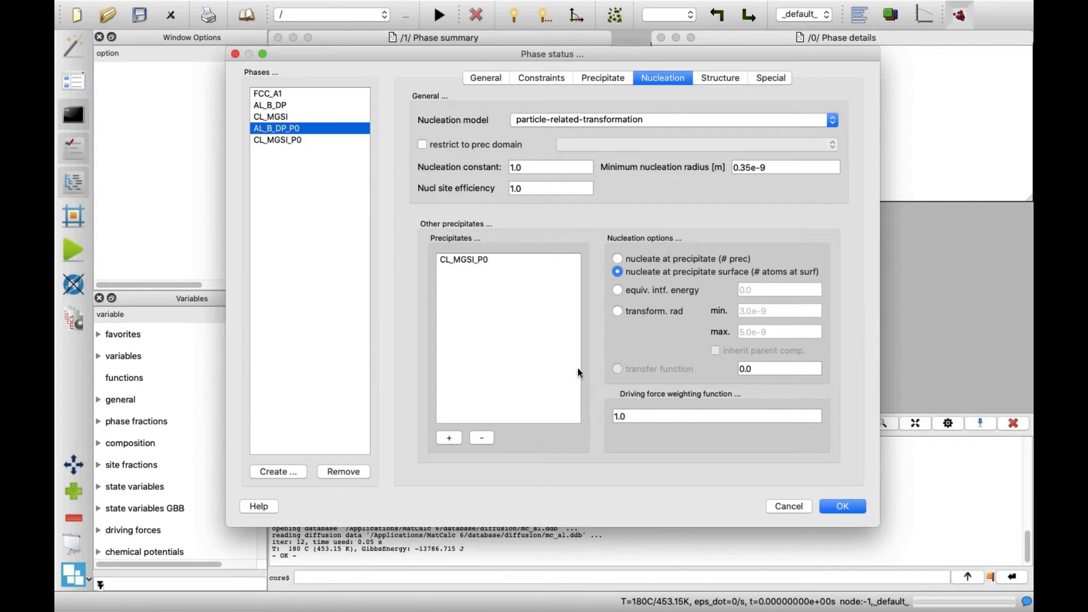
Give AL_B_DP_P0 an equivalent interfacial energy of 0.07 and a minimum nucleation radius of 2,5e-9 m, and accept the phase settings.
left_click(619, 292)
left_click(768, 292)
type("7")
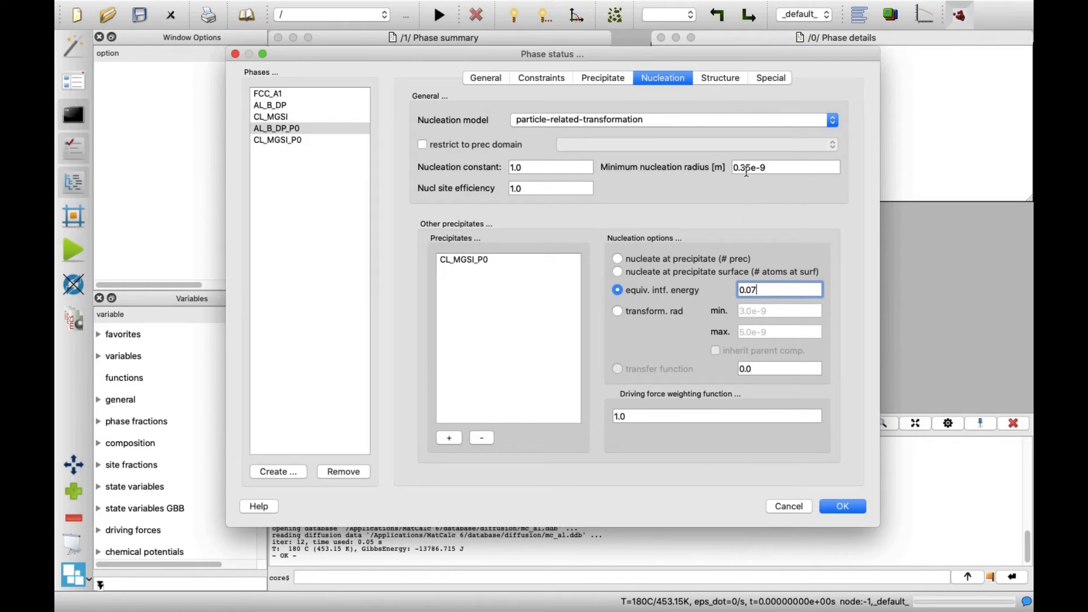
left_click_drag(751, 169, 733, 168)
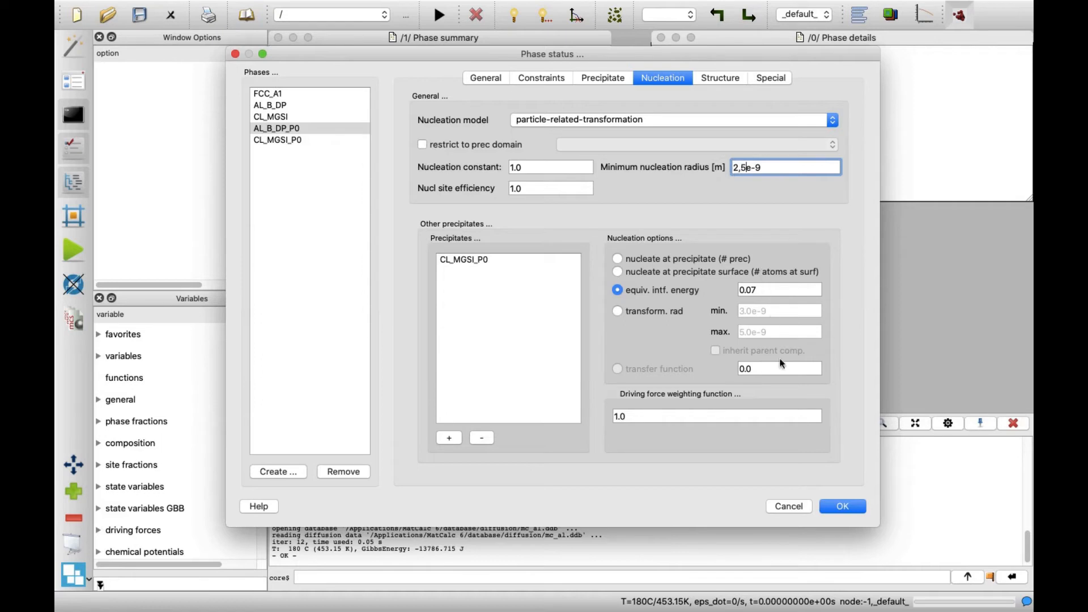
left_click(832, 506)
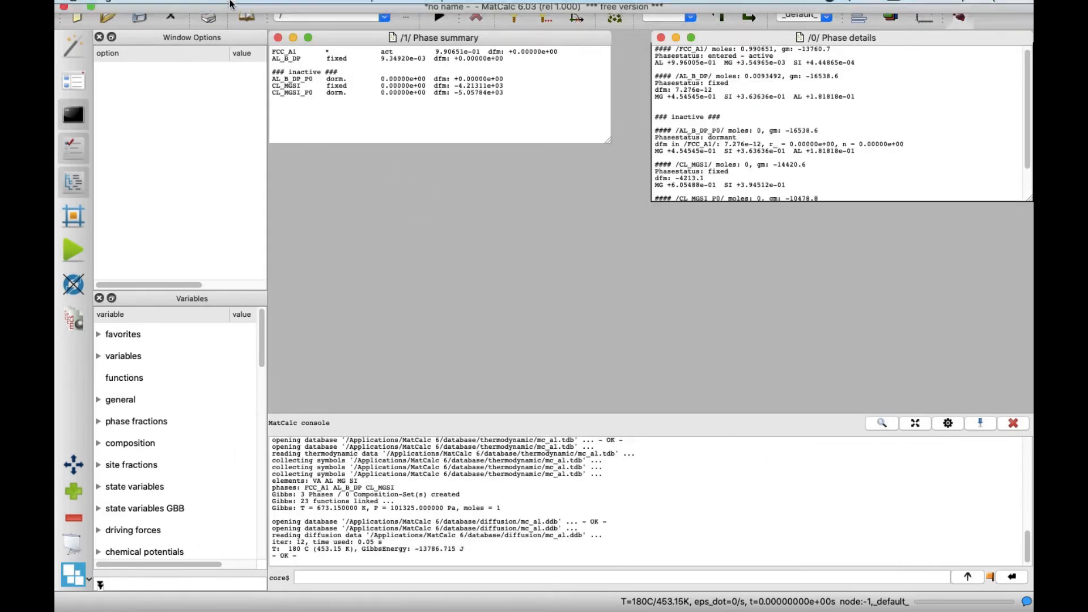
Define the third FSK trap of the matrix domain for SV at CL_MGSI_P0 with 24000 J/mol and accept the domain settings.
left_click(195, 7)
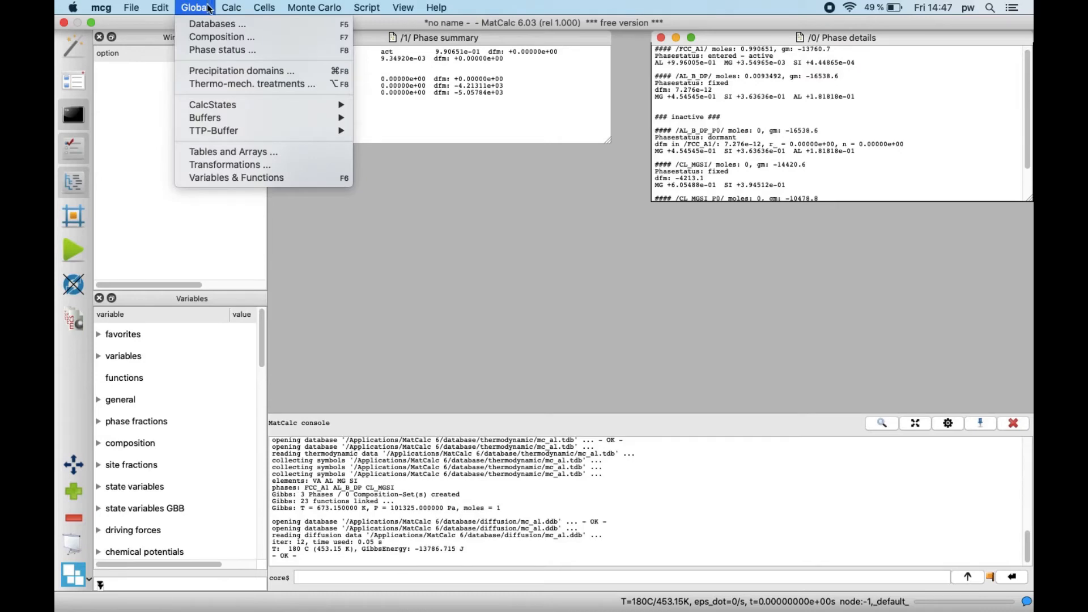
left_click(201, 68)
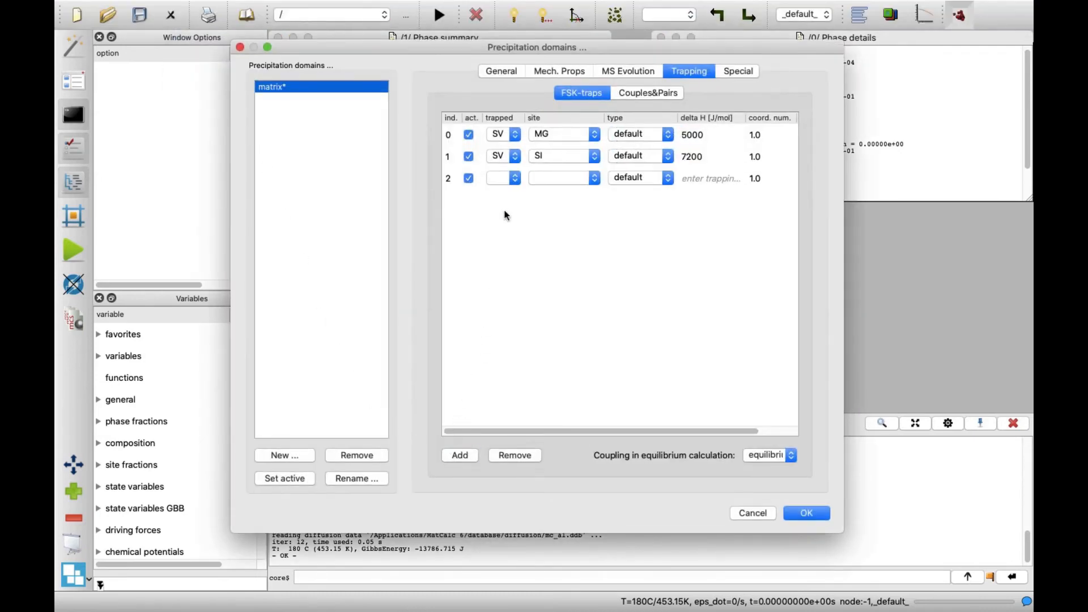
left_click(509, 179)
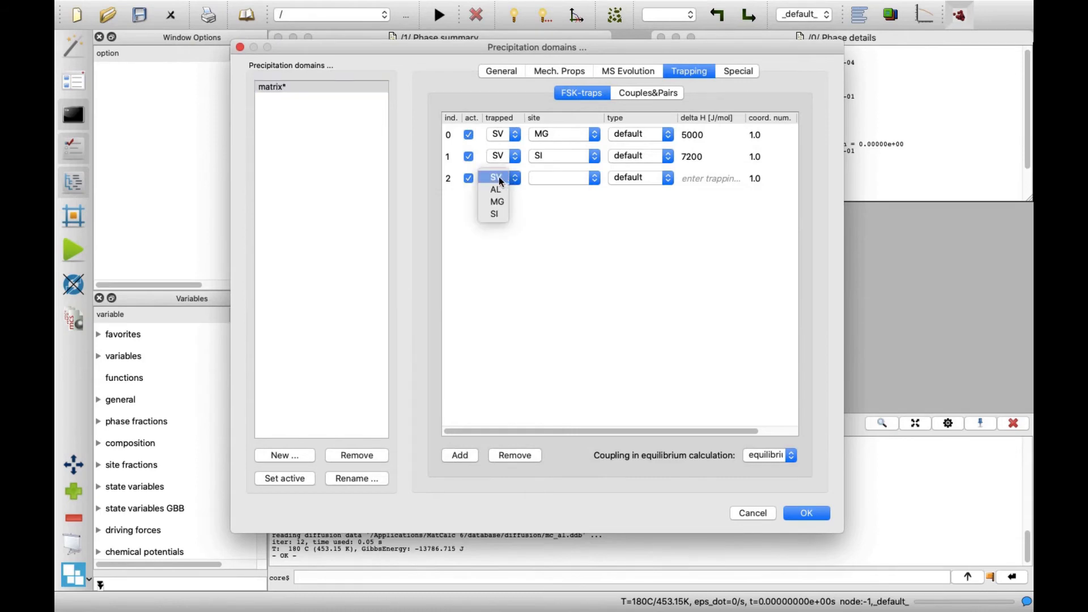
left_click(500, 180)
left_click(582, 183)
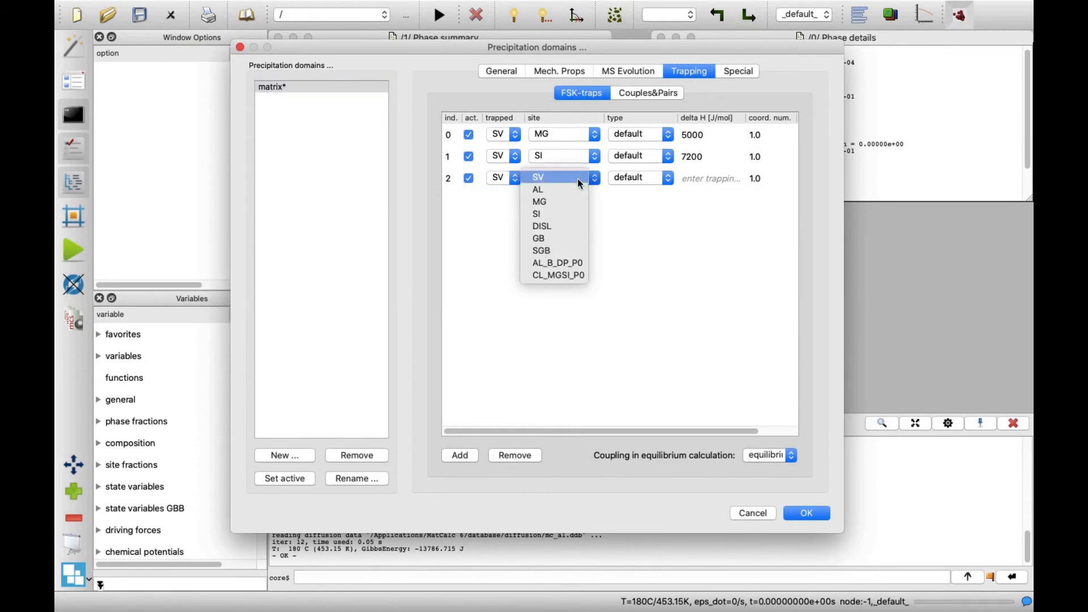
left_click(563, 276)
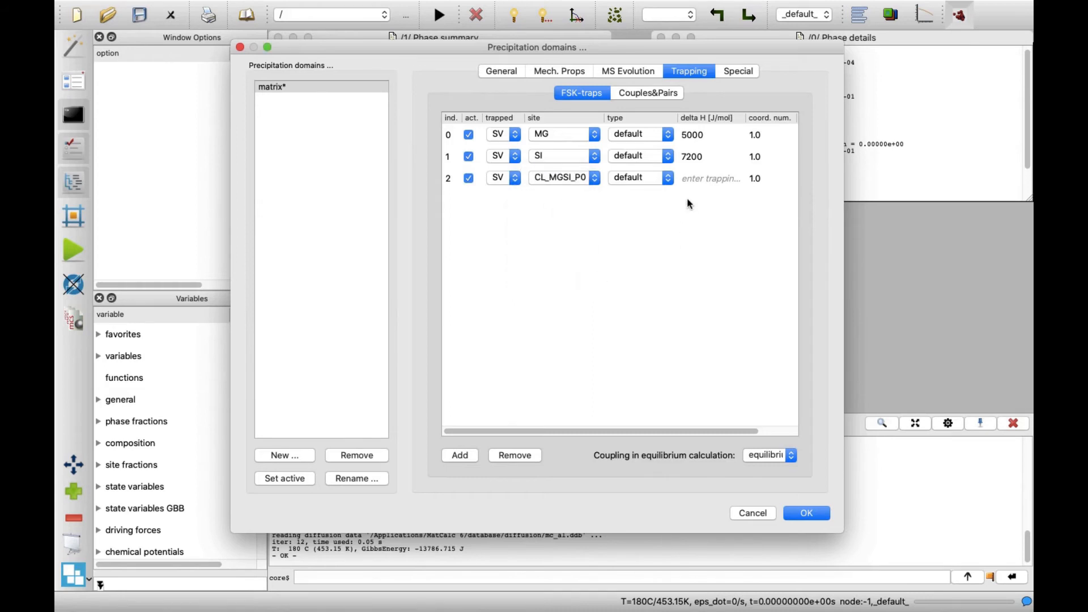
left_click(700, 179)
left_click(699, 179)
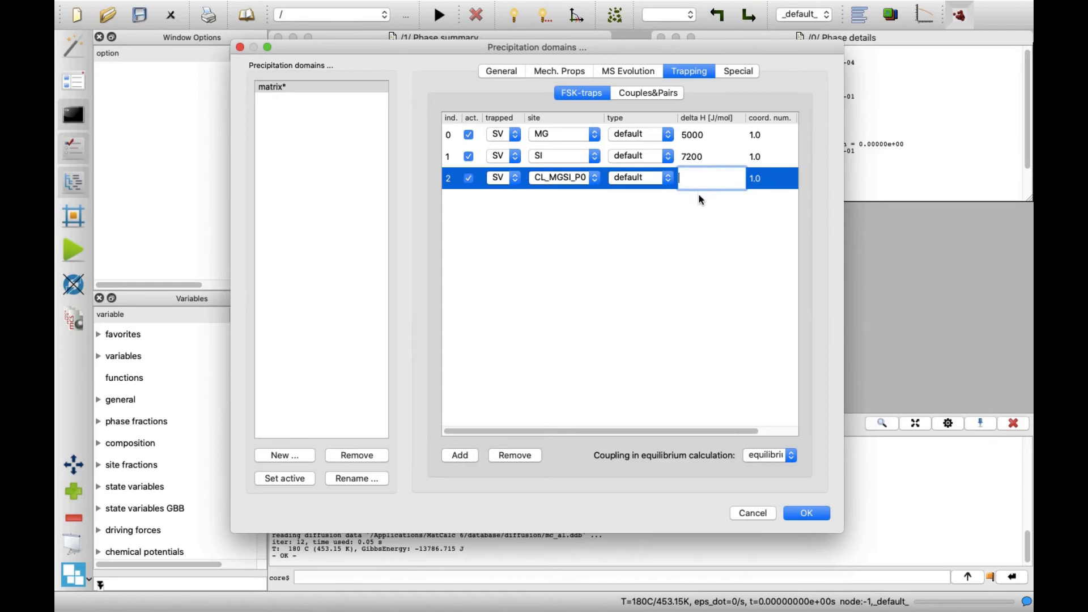
type("24000")
left_click(701, 202)
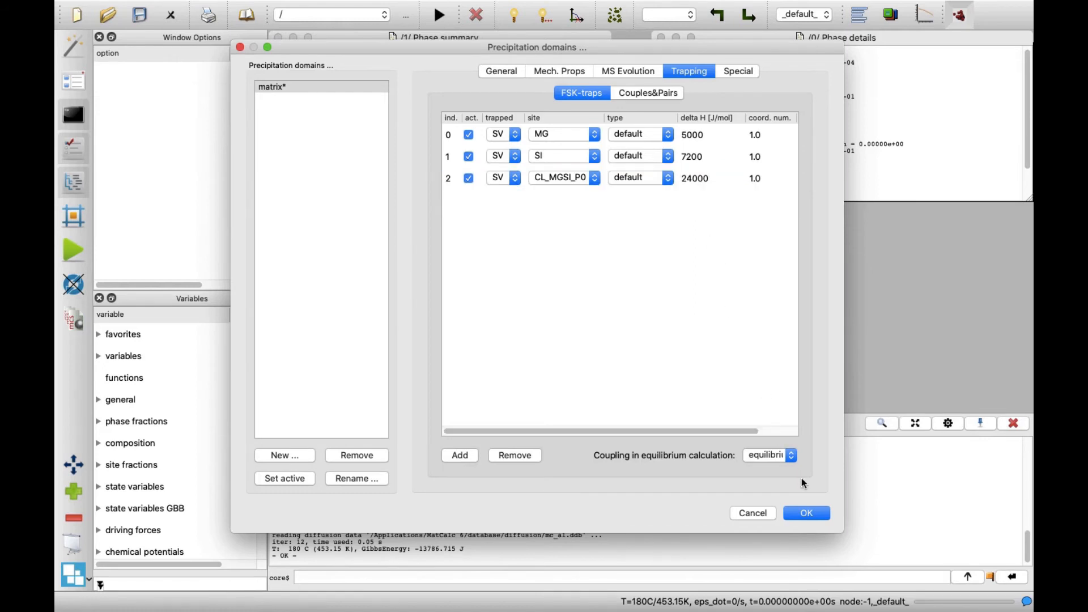
left_click(824, 513)
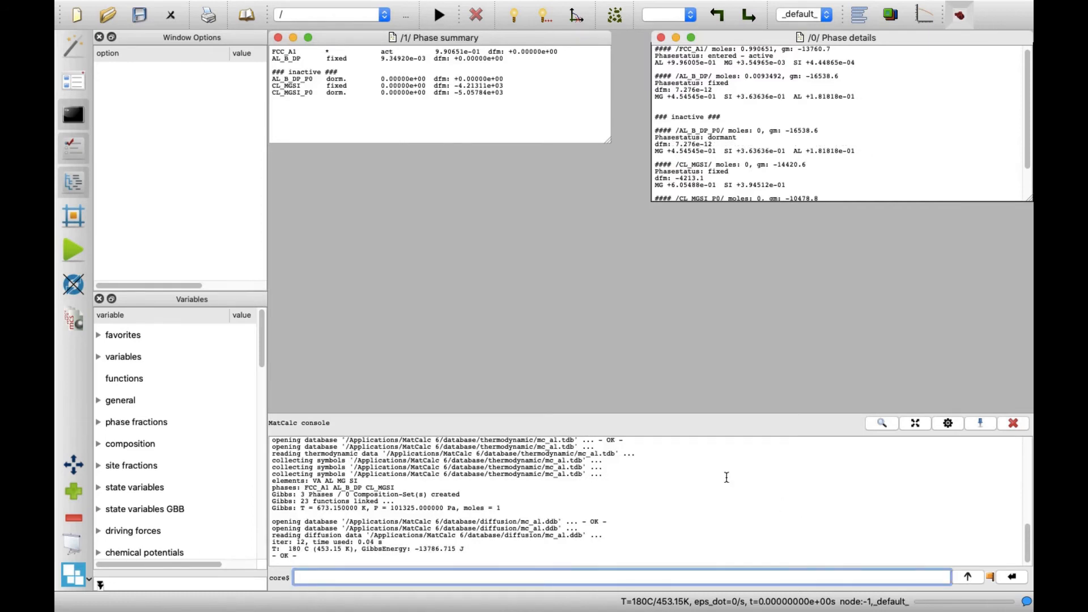
Create a new thermo-mechanical treatment named aging.
left_click(191, 7)
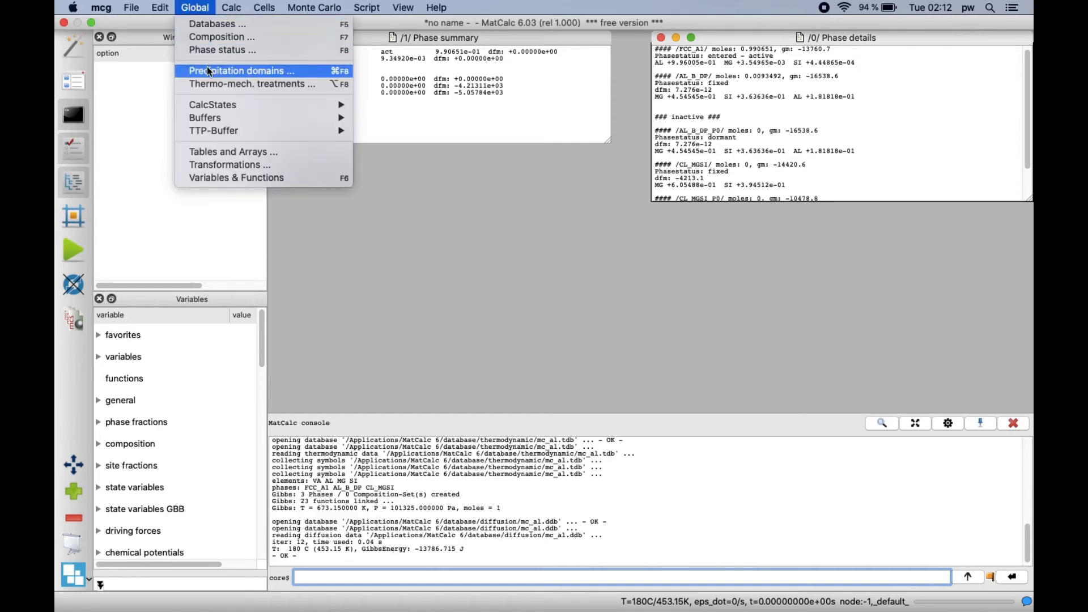
left_click(215, 85)
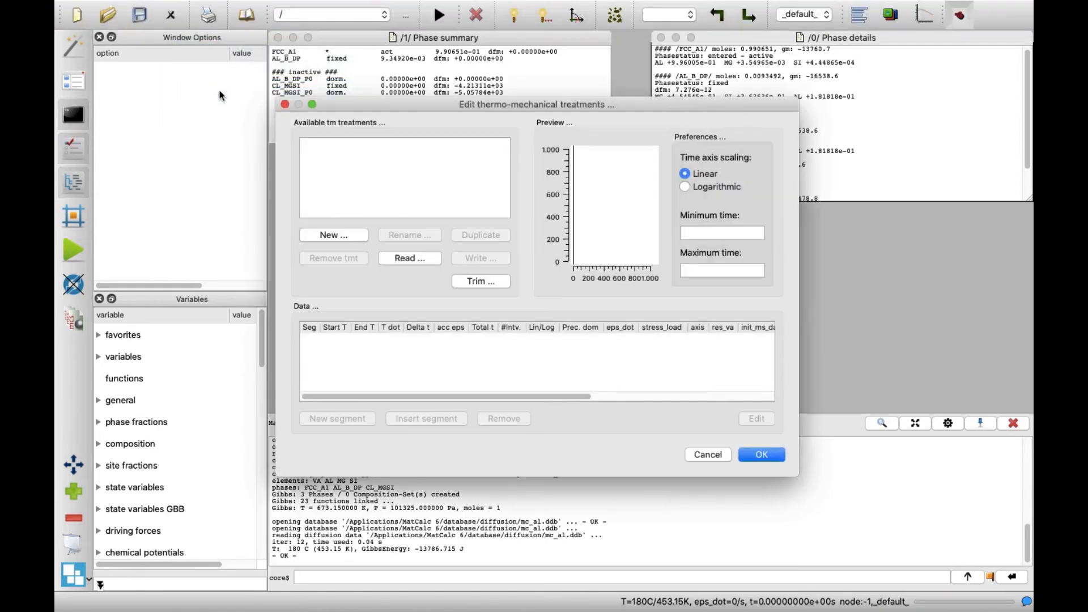
left_click(315, 238)
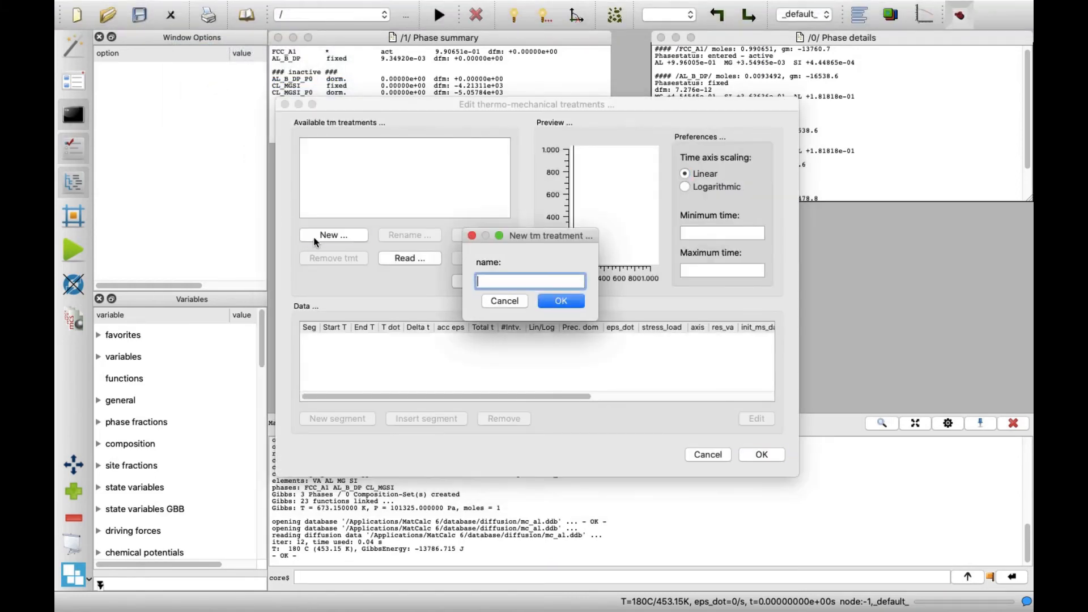
type("aging")
left_click(560, 301)
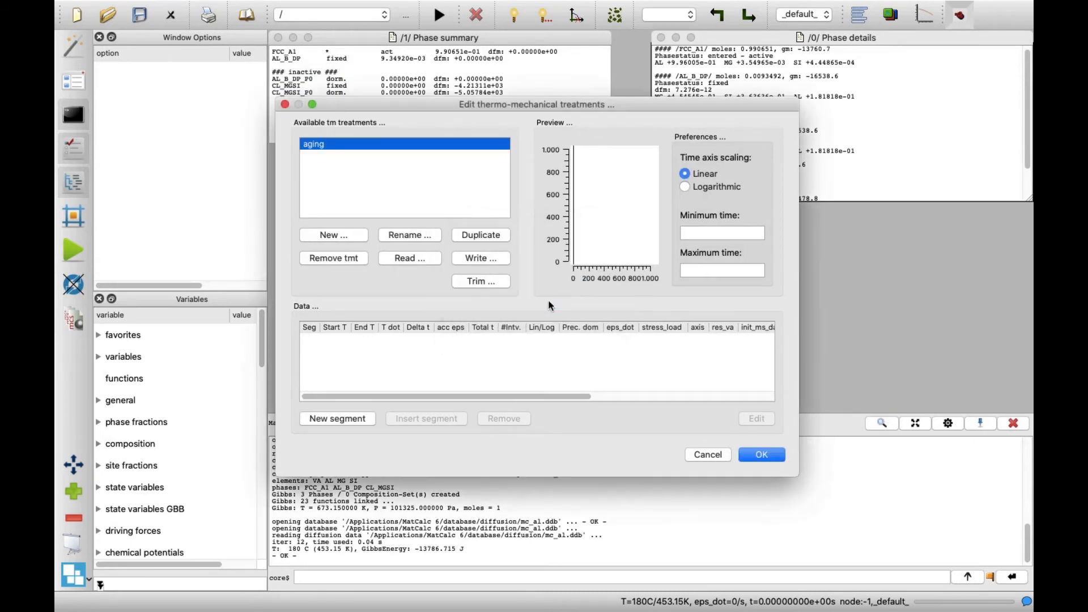
Add a first segment to the aging treatment and set its start temperature to 540.
left_click(357, 419)
double_click(345, 341)
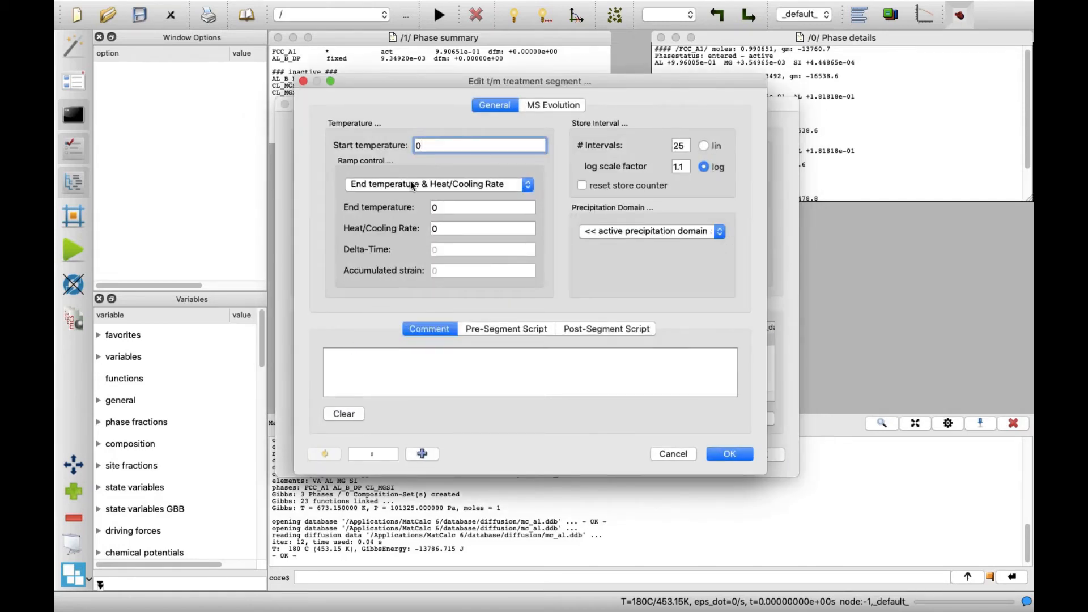
left_click_drag(425, 146, 414, 145)
type("540")
Control the segment by end temperature and cooling rate, with values 25 and 100, and assign it to the matrix precipitation domain.
left_click(529, 185)
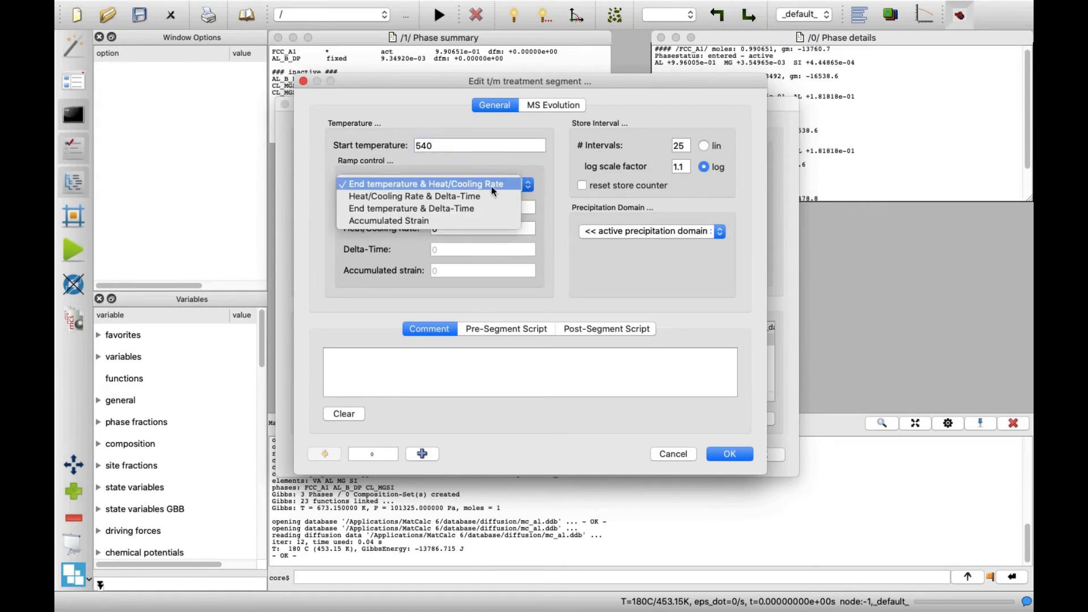
left_click(528, 187)
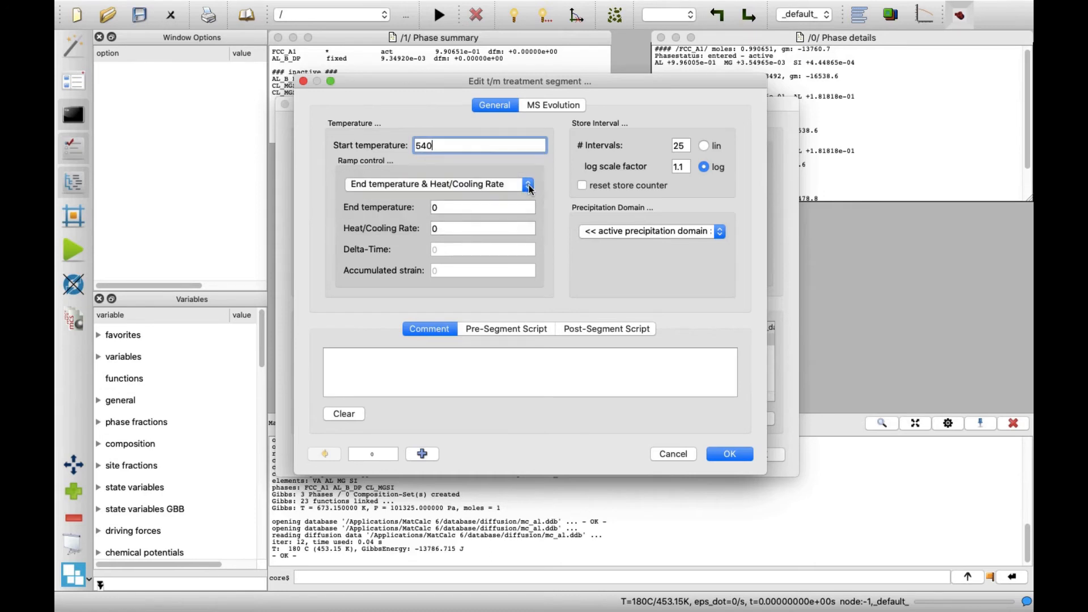
double_click(459, 208)
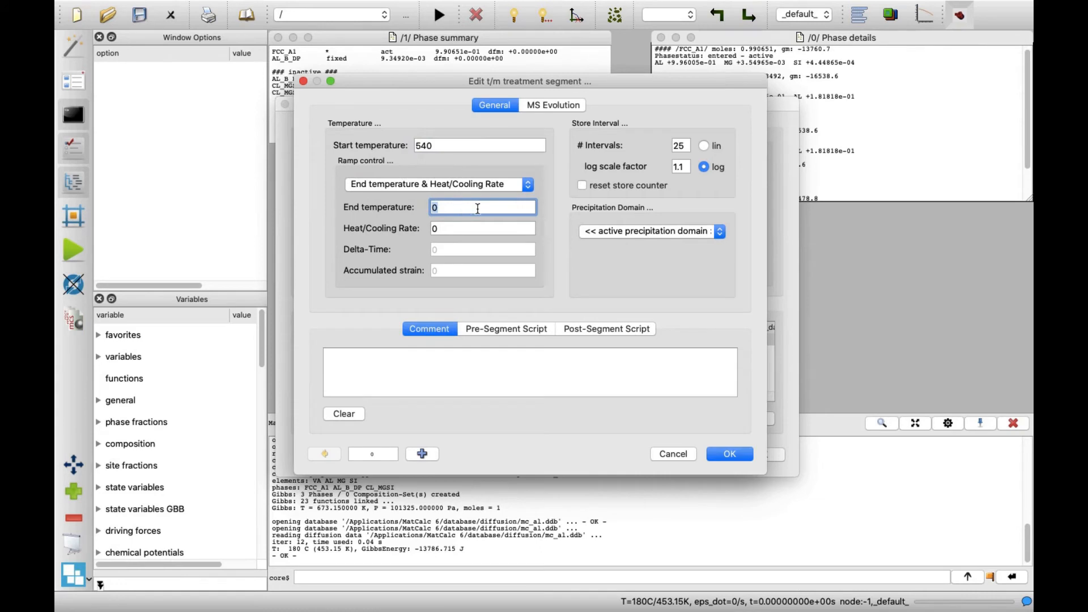
type("25")
double_click(471, 225)
type("100")
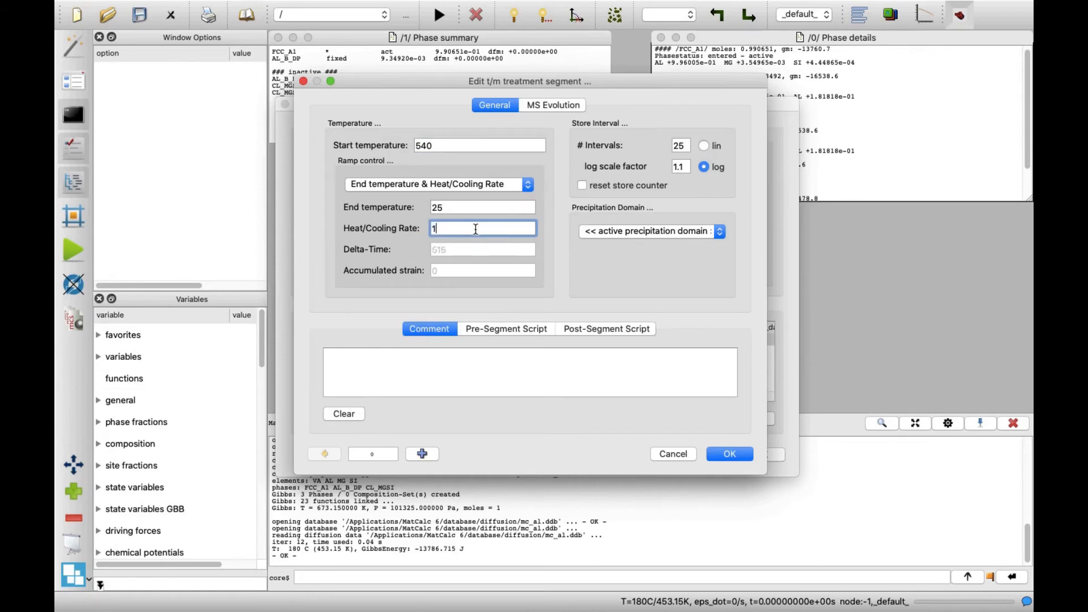
left_click(590, 229)
left_click(594, 241)
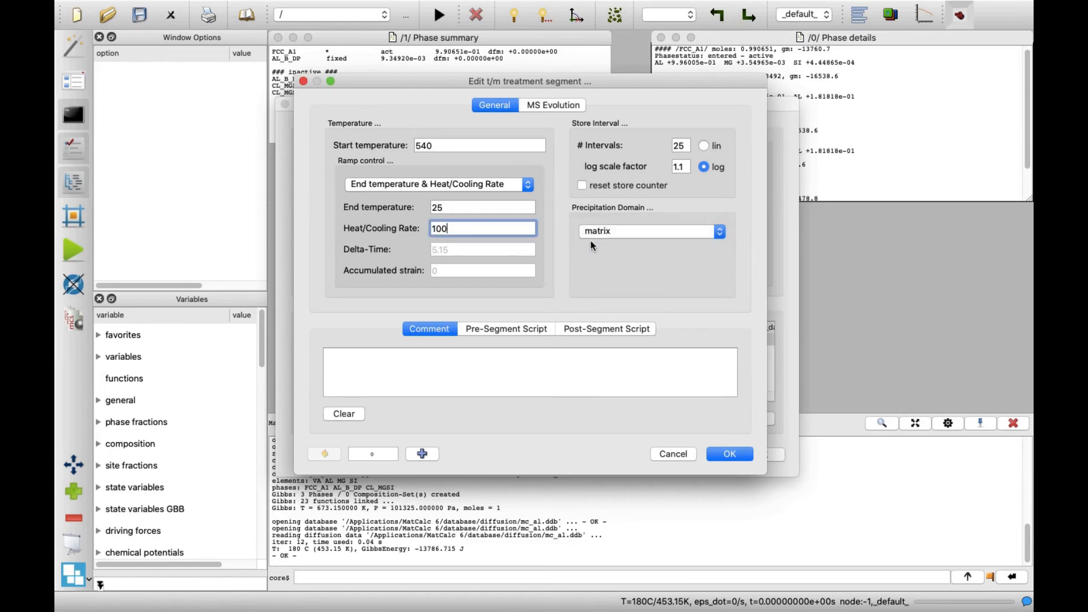
Add a second segment controlled by Heat/Cooling Rate & Delta-Time and set its delta-time to 7*24*60*60.
left_click(433, 452)
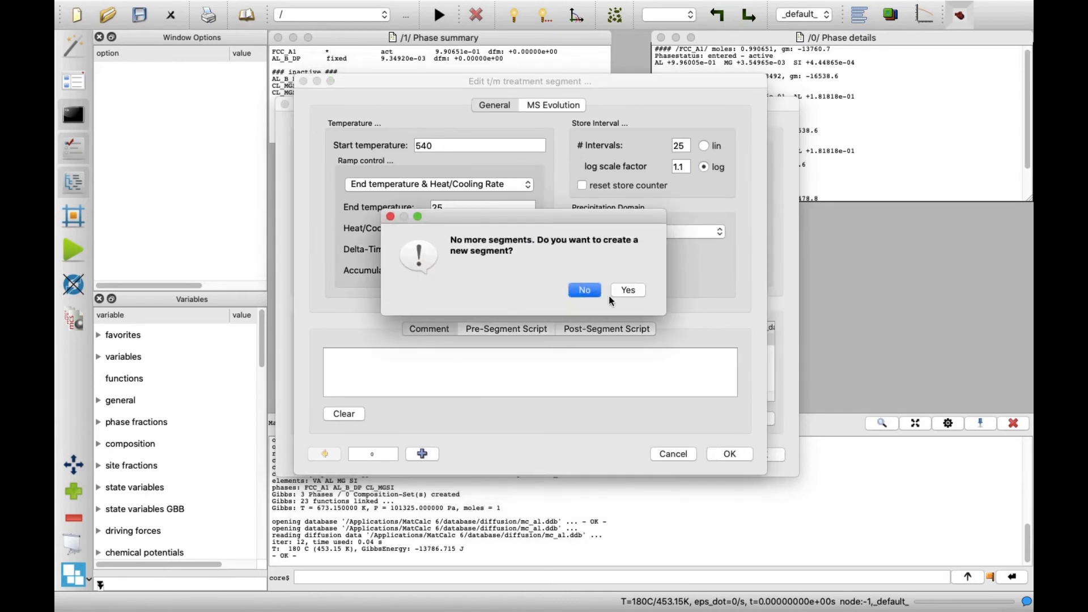
left_click(623, 290)
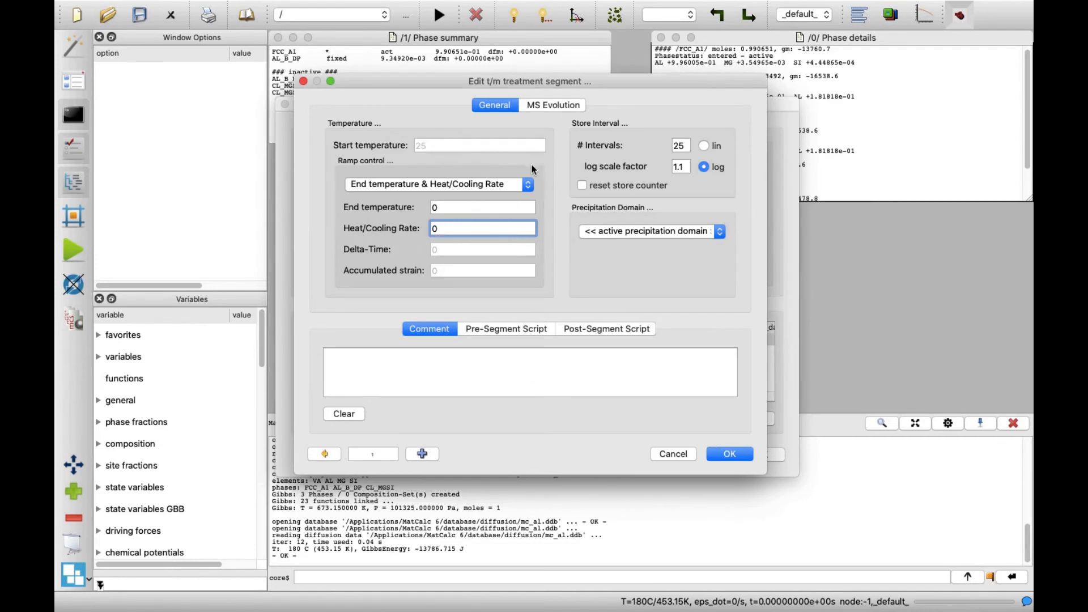
left_click(528, 185)
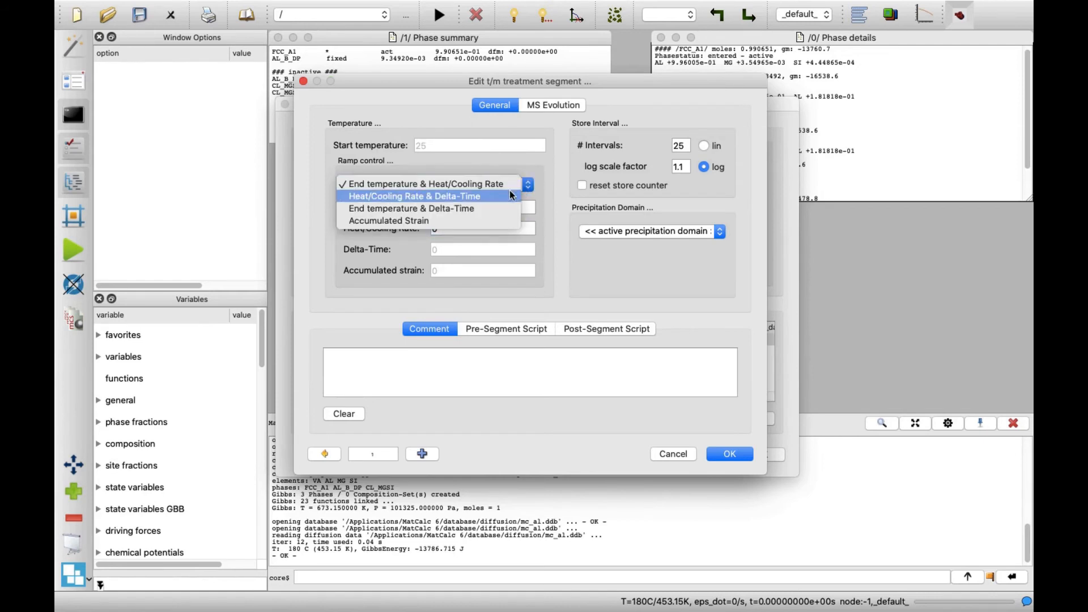
left_click(494, 196)
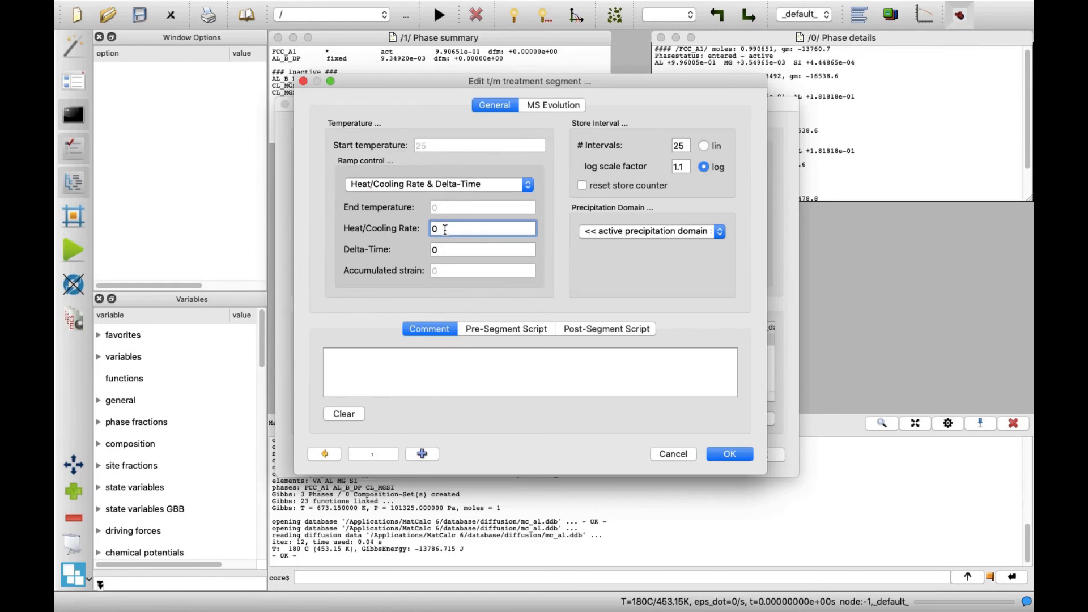
left_click_drag(445, 249, 427, 251)
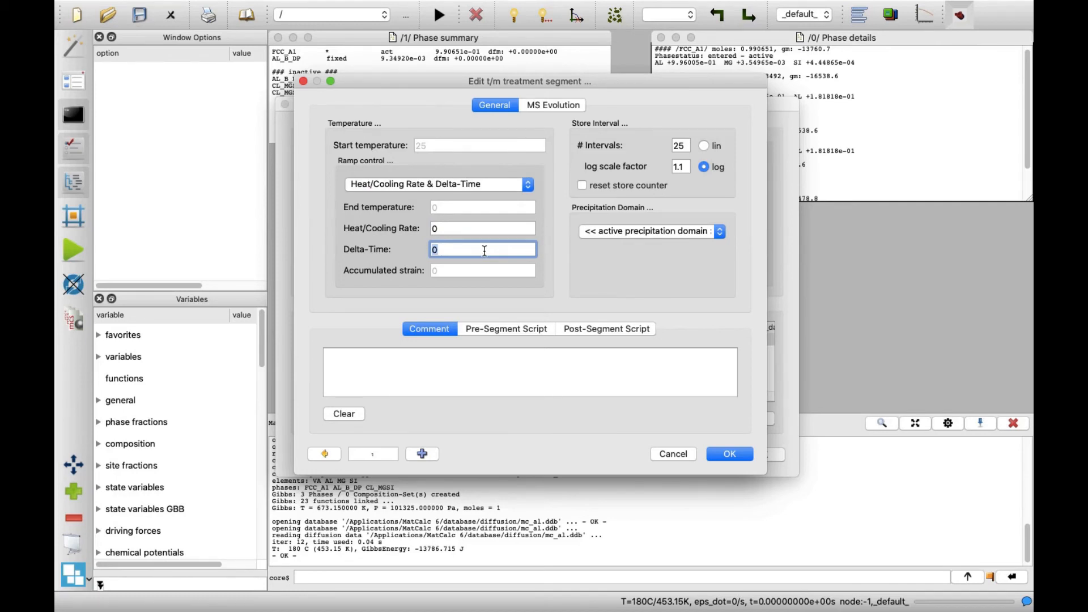
type("7*24*60*60")
Add a third segment with an end temperature of 180 and a heating rate of 1/60.
left_click(433, 454)
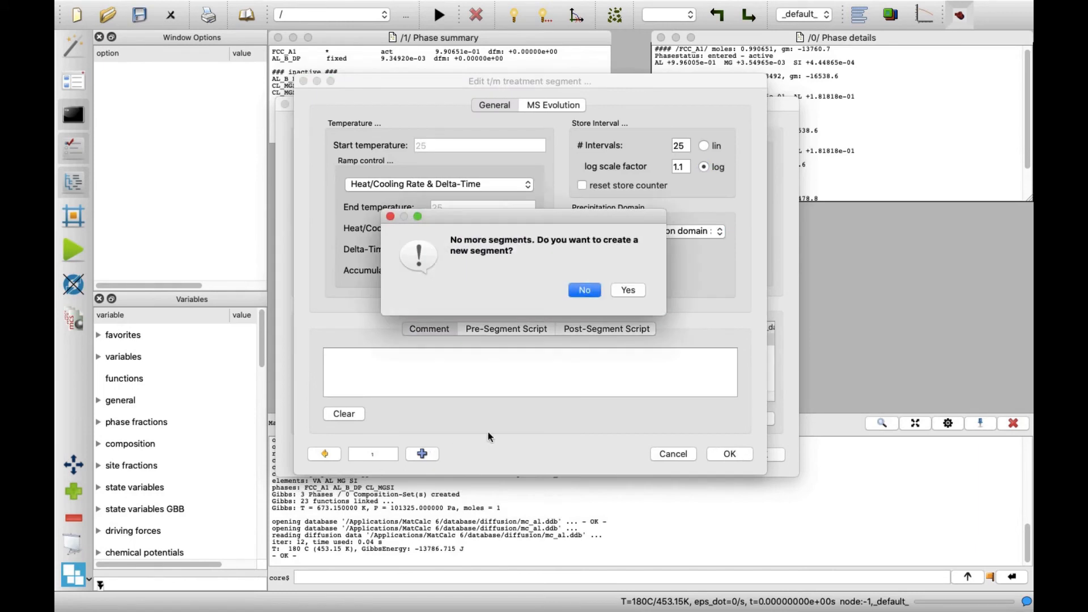
left_click(628, 290)
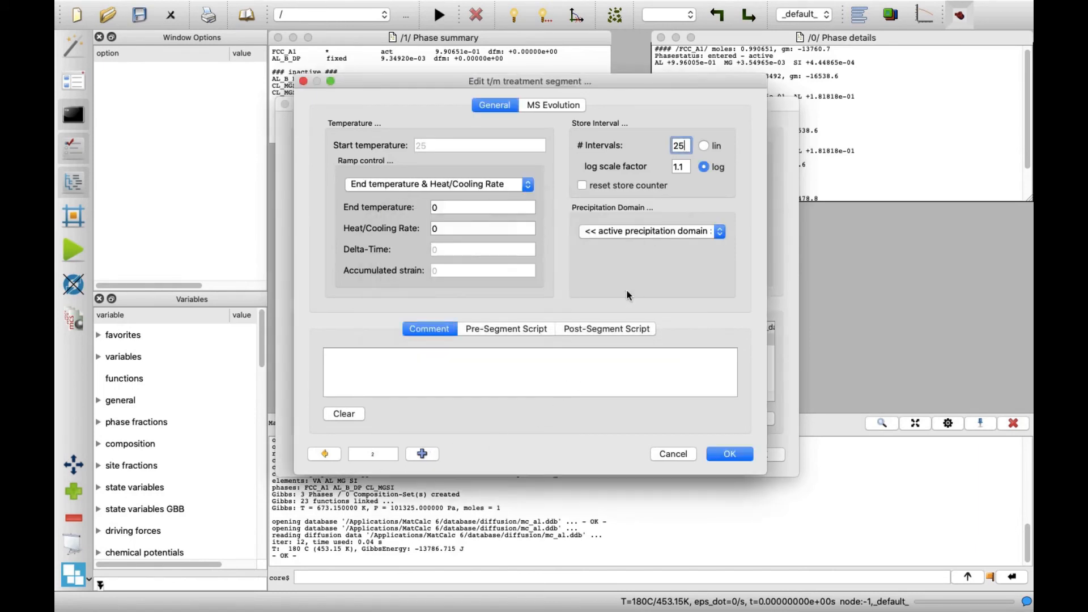
double_click(446, 211)
type("1")
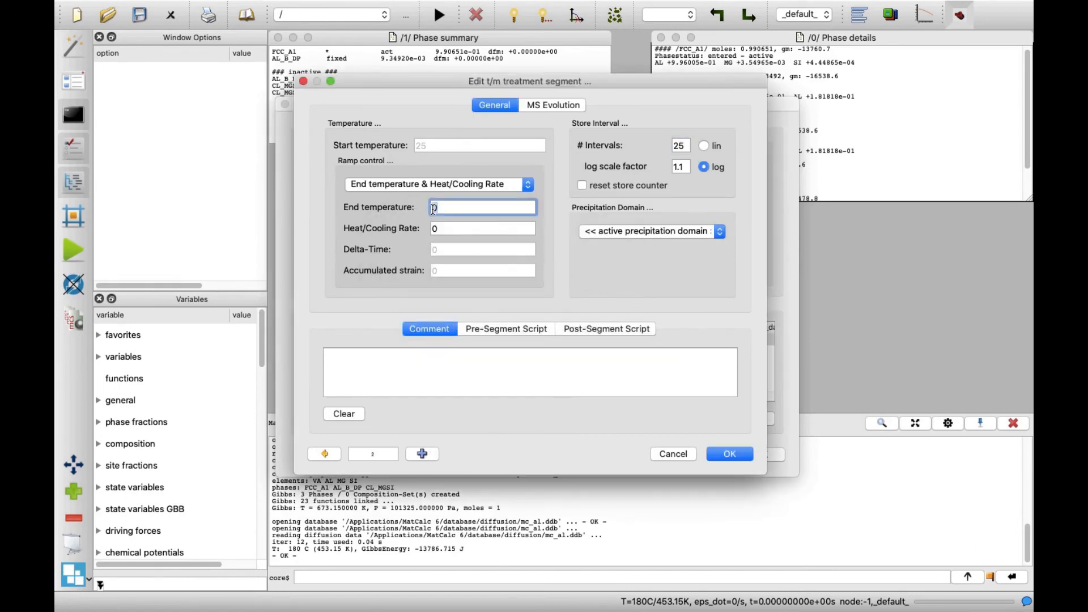
type("80")
double_click(470, 227)
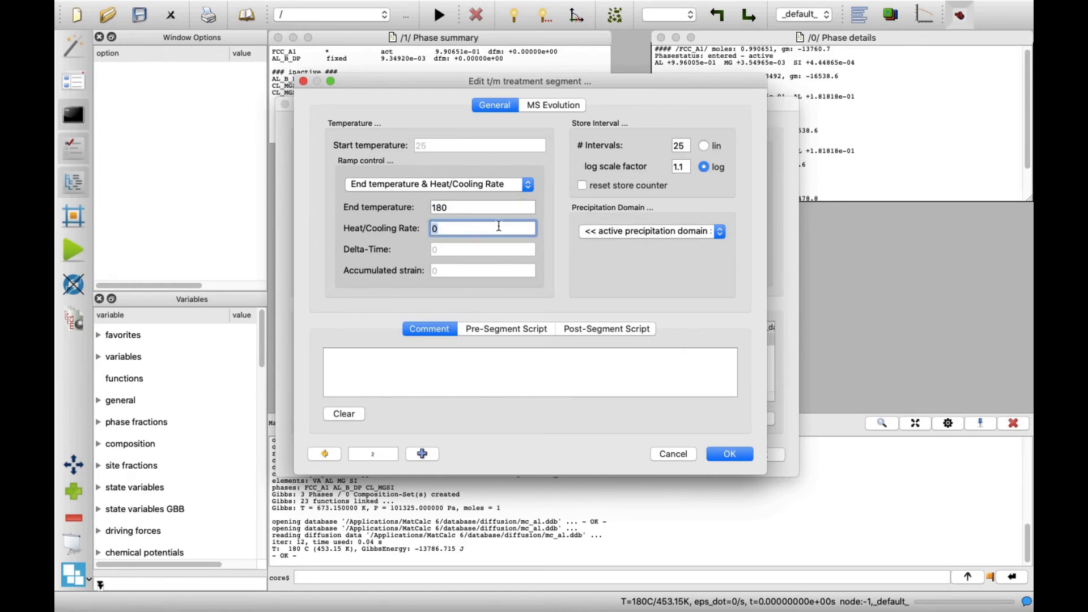
type("1/60")
Add a fourth segment controlled by Heat/Cooling Rate & Delta-Time with a delta-time of 24*60*60, and accept the segments.
left_click(422, 453)
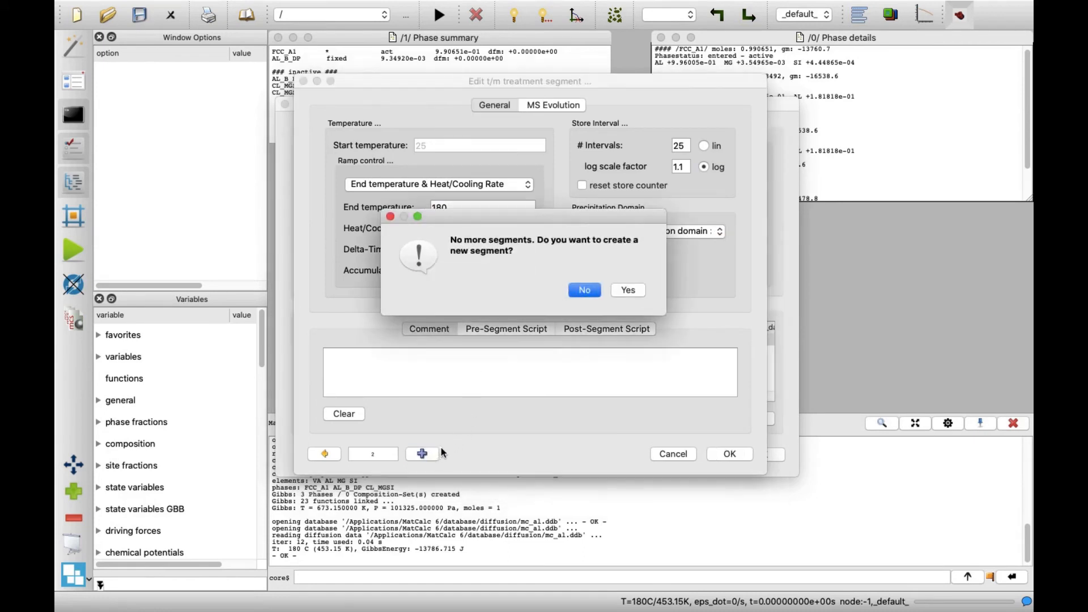
left_click(626, 290)
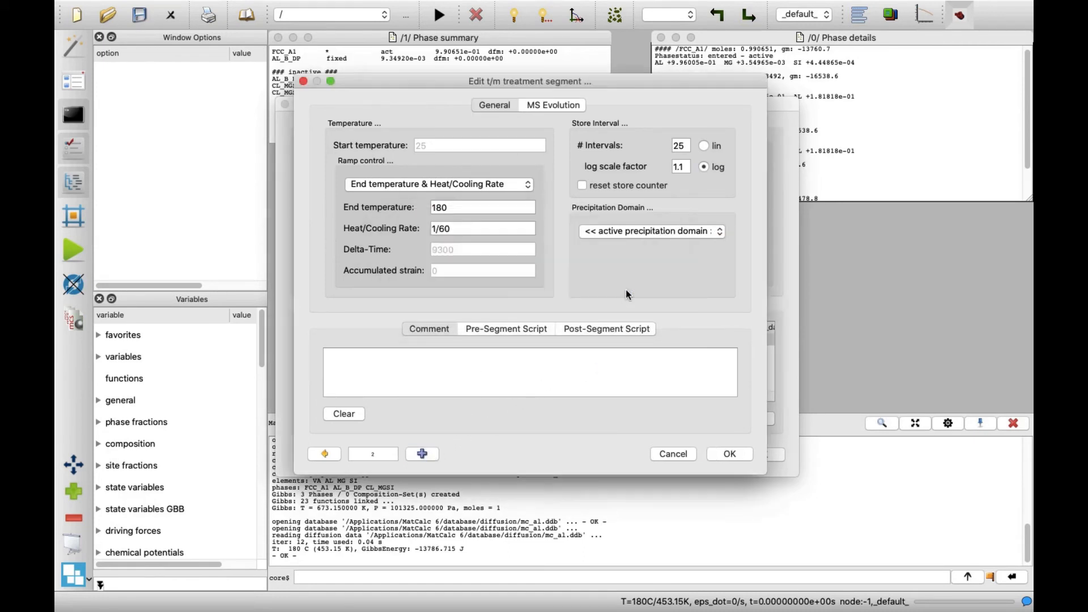
left_click(517, 189)
left_click(510, 194)
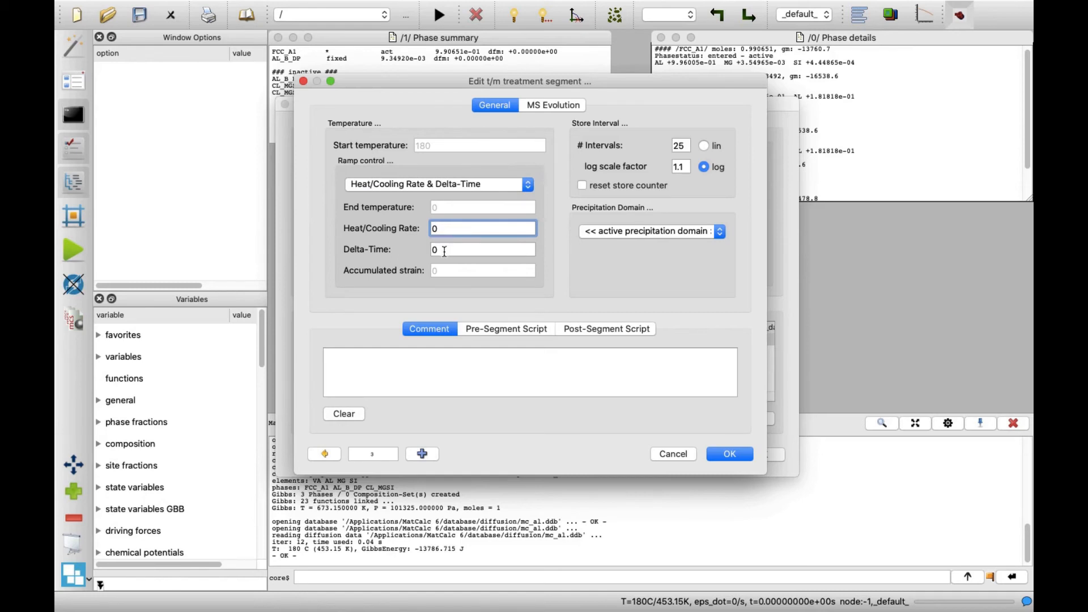
left_click(445, 250)
double_click(441, 250)
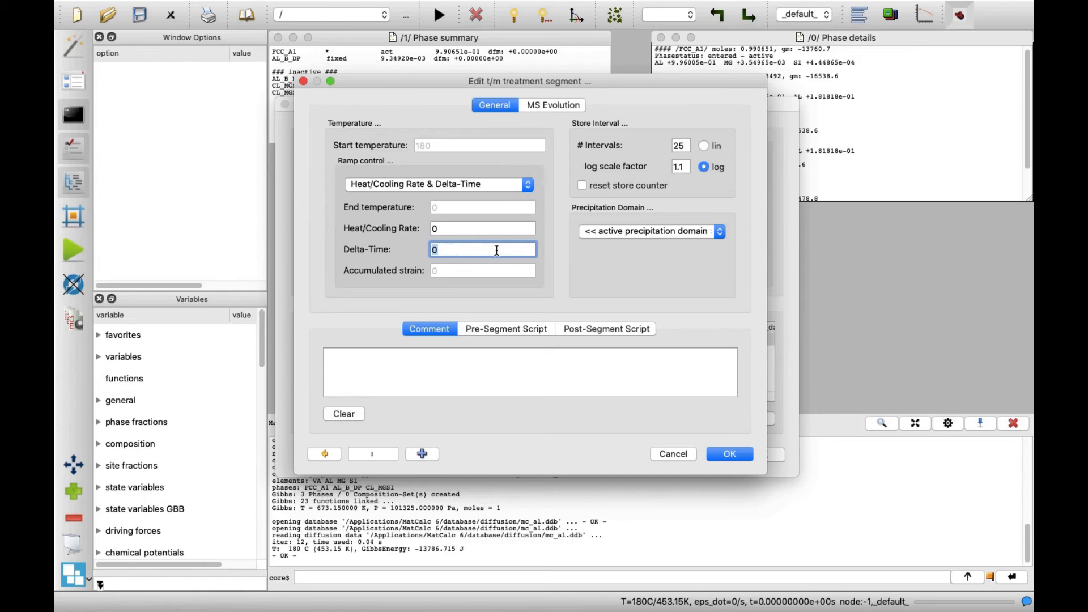
type("24*60*60")
left_click(729, 454)
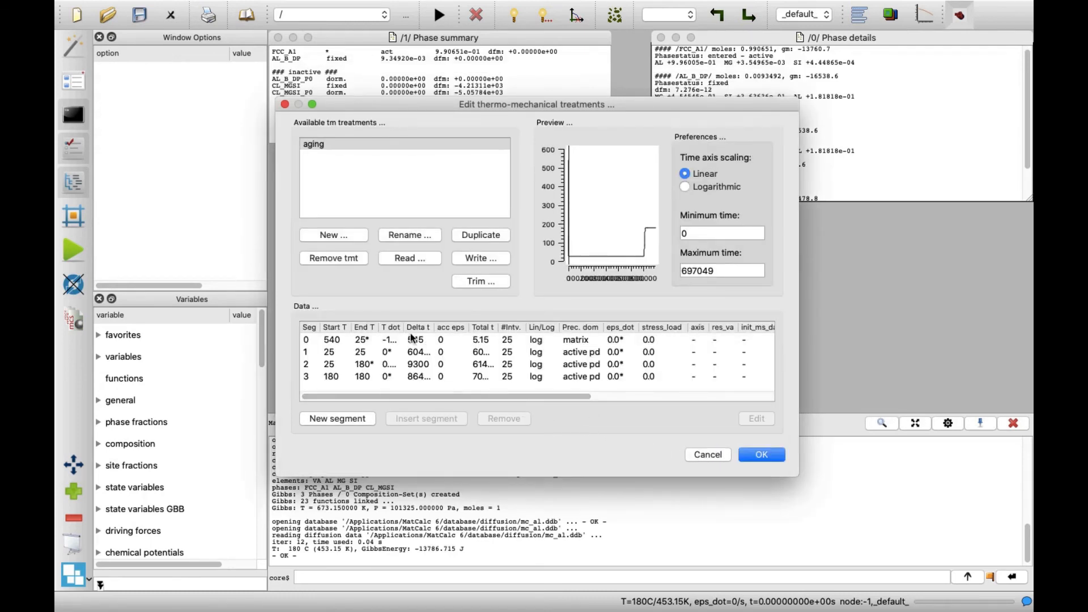
Widen the segment table's T dot and Delta t columns, review each aging segment, and accept the thermo-mechanical treatment.
left_click_drag(406, 330, 494, 328)
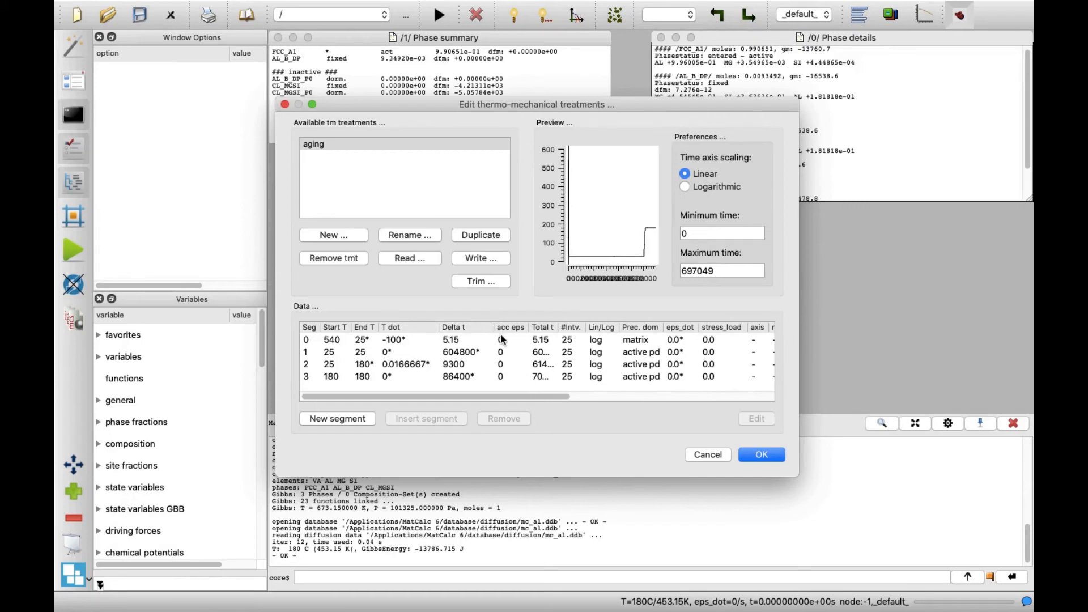
left_click(504, 339)
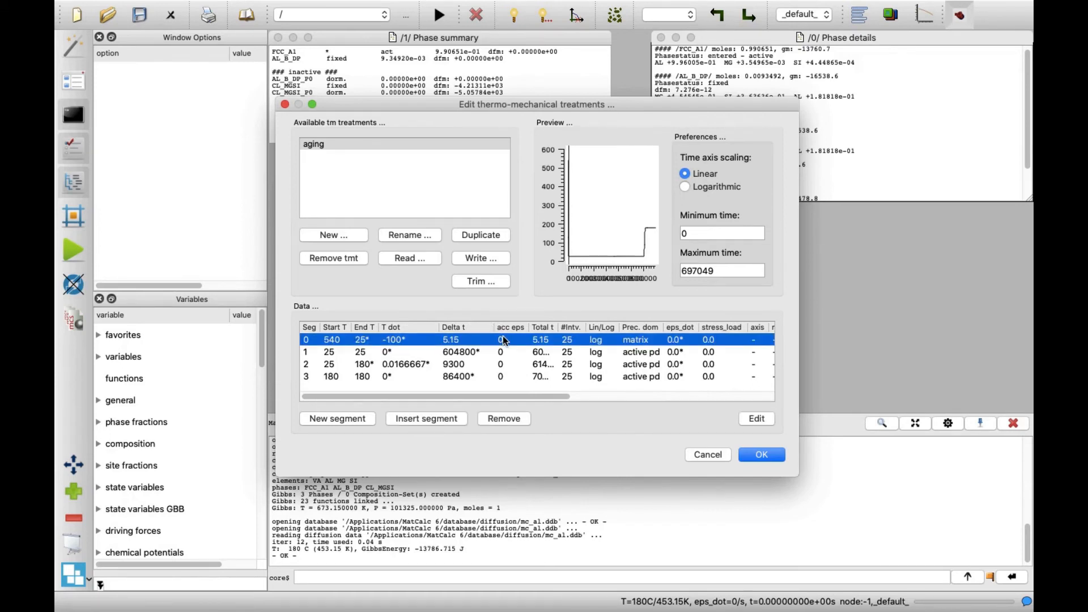
left_click(512, 351)
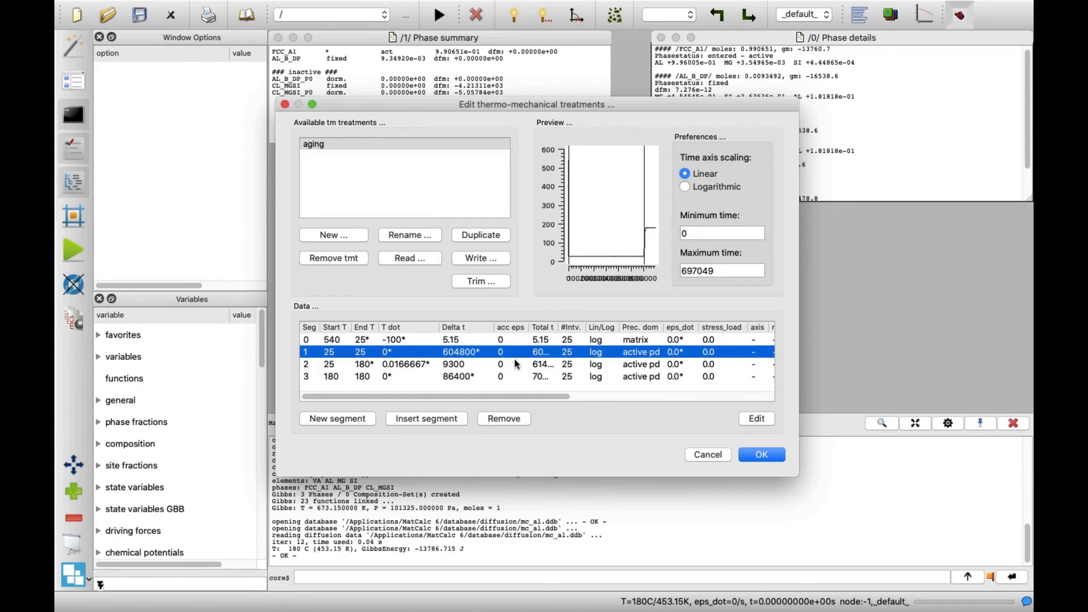
left_click(517, 364)
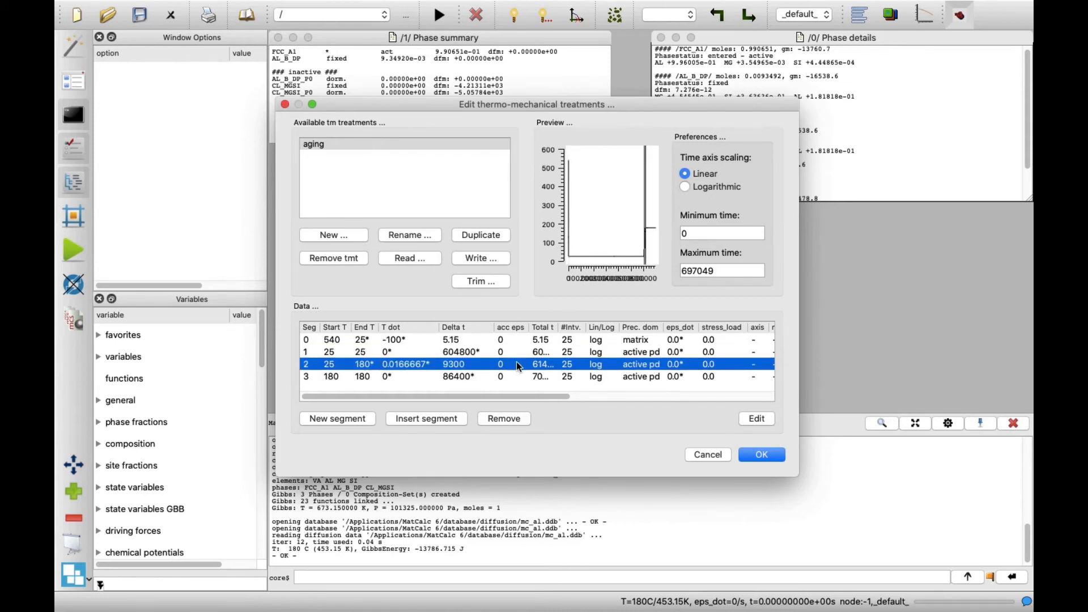
left_click(522, 377)
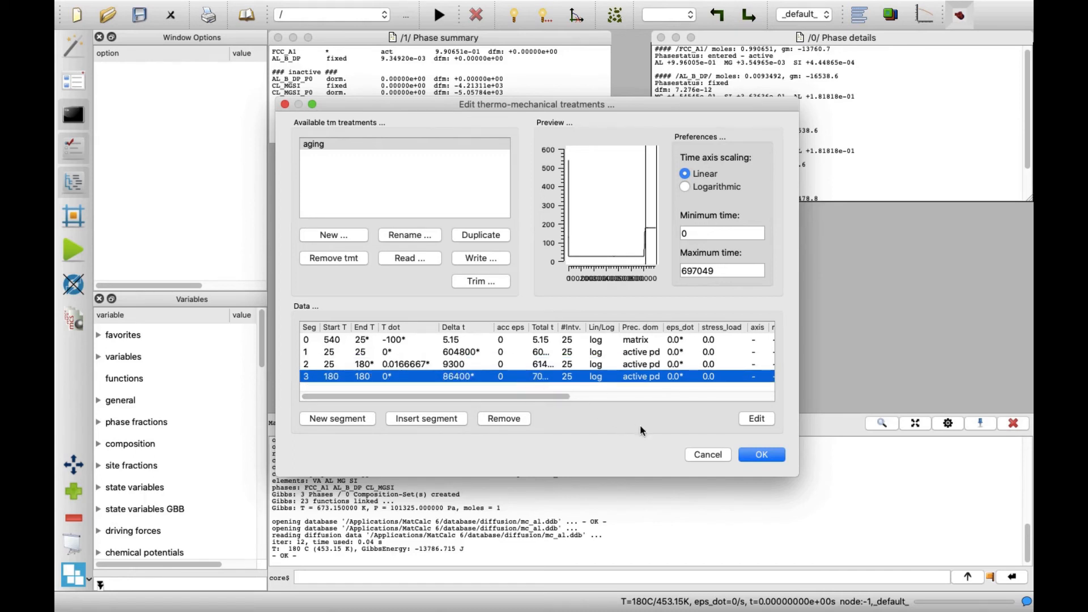
left_click(760, 454)
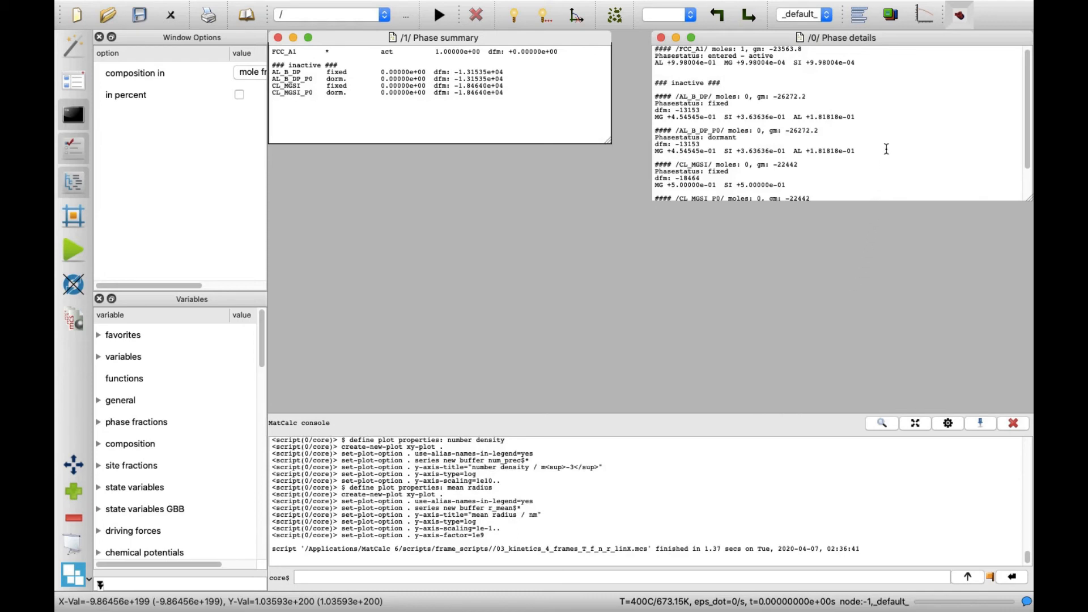
Create a plot window from the user-defined template 03_kinetics_4_frames_T_f_n_r_linX and enlarge it to fill the workspace.
left_click(892, 16)
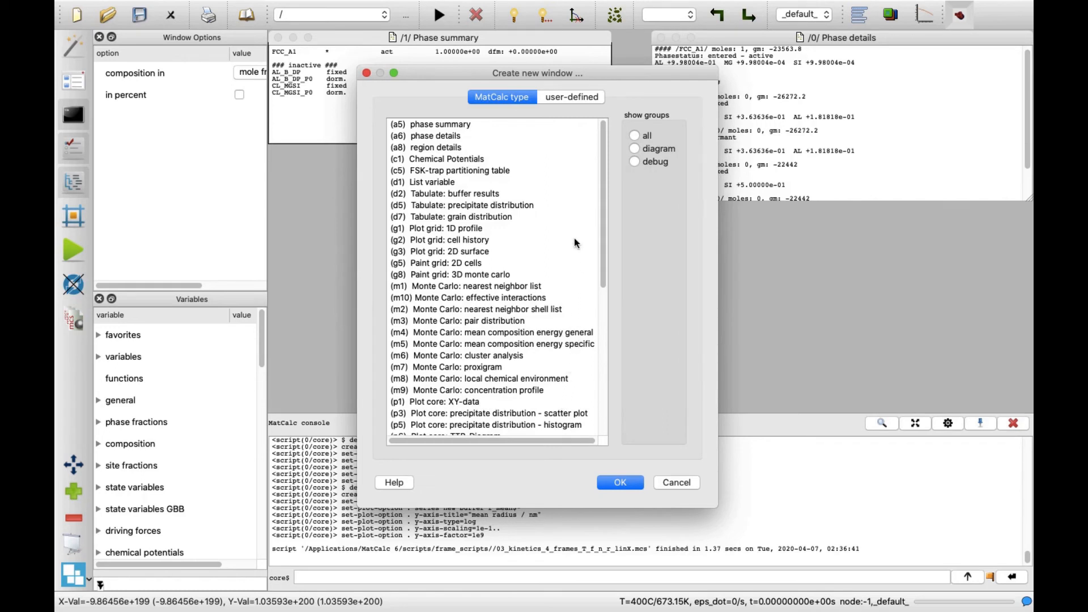
left_click(588, 100)
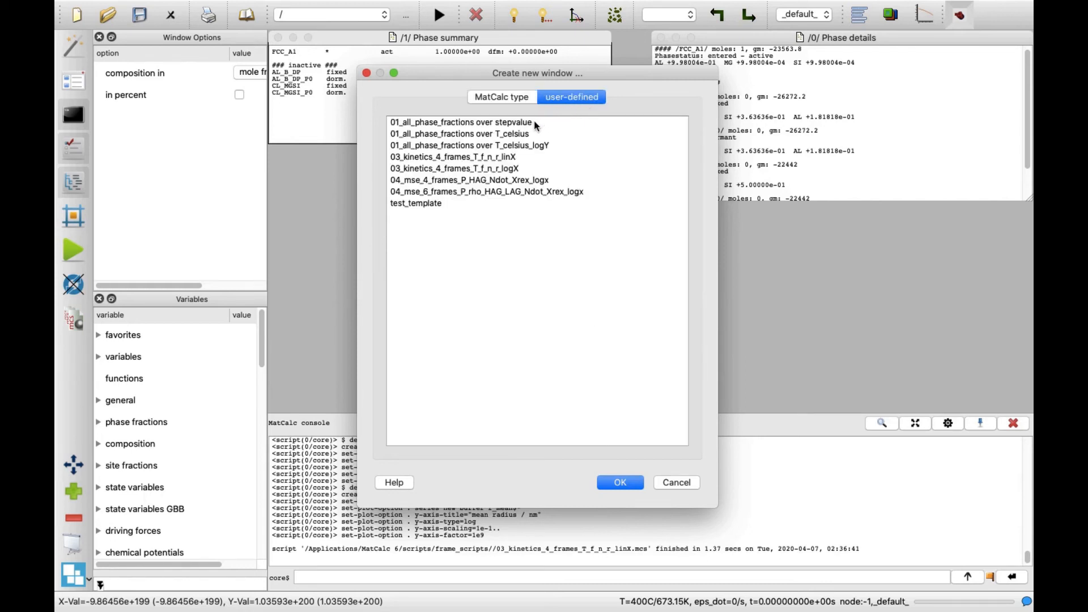
left_click(514, 159)
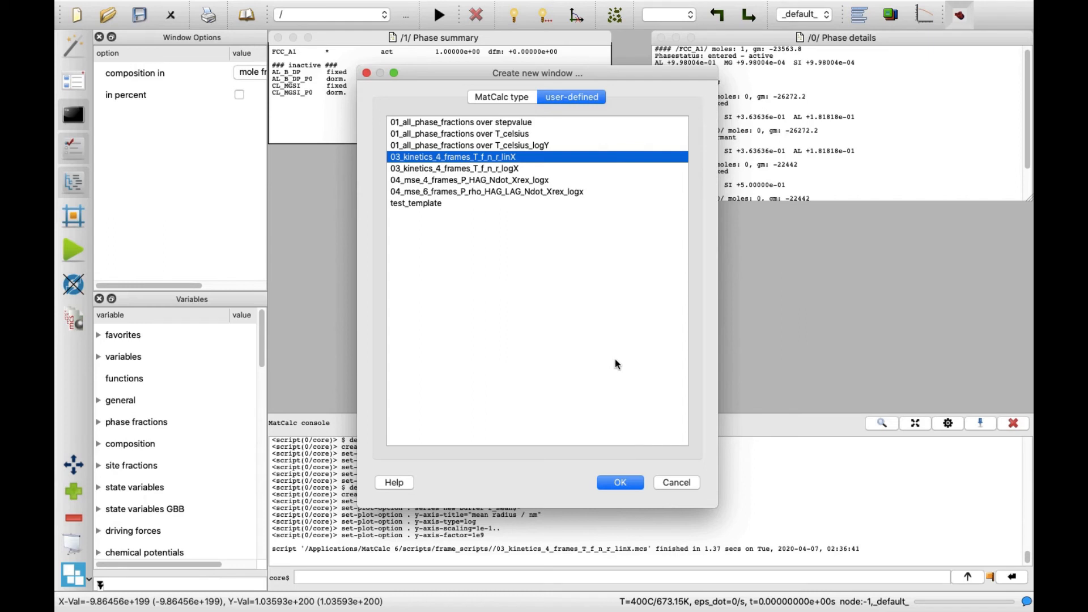
left_click(620, 483)
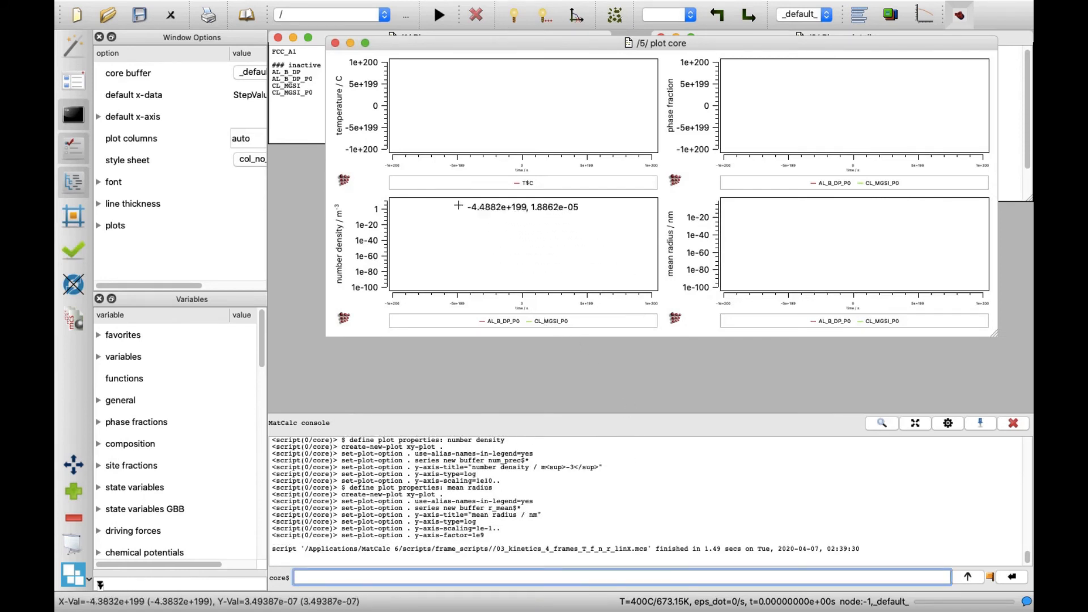
left_click_drag(405, 45, 353, 38)
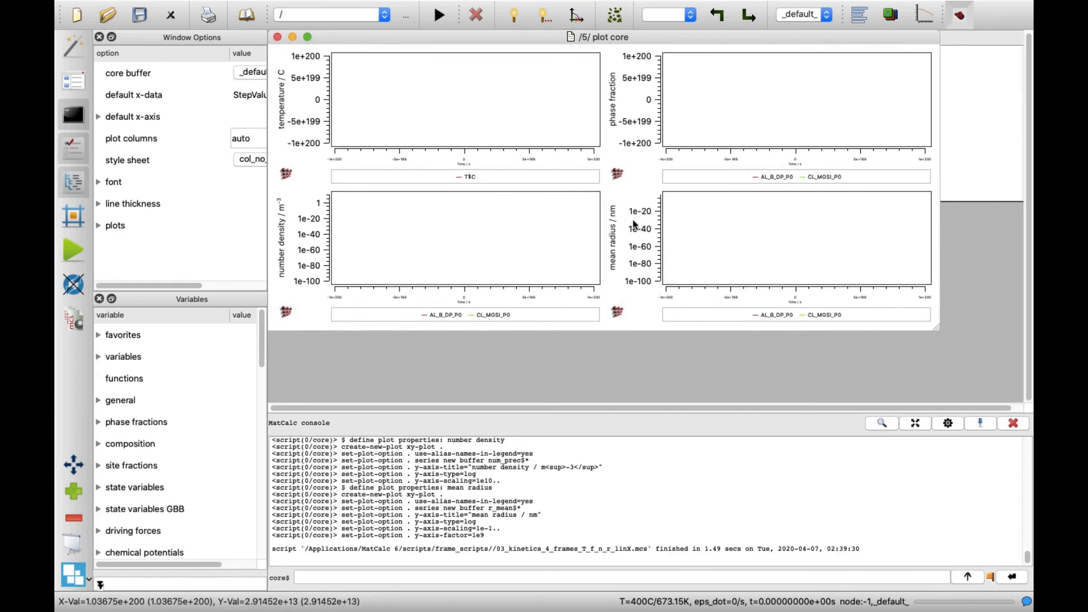
left_click_drag(934, 328, 1018, 399)
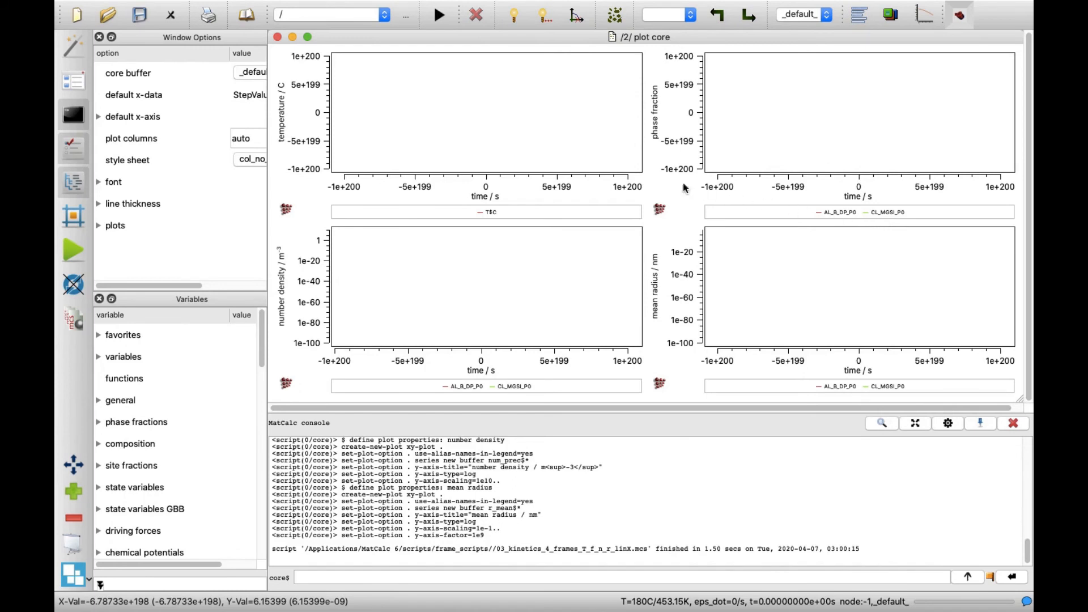
Run the precipitation kinetics simulation with temperature control from the aging treatment.
left_click(228, 7)
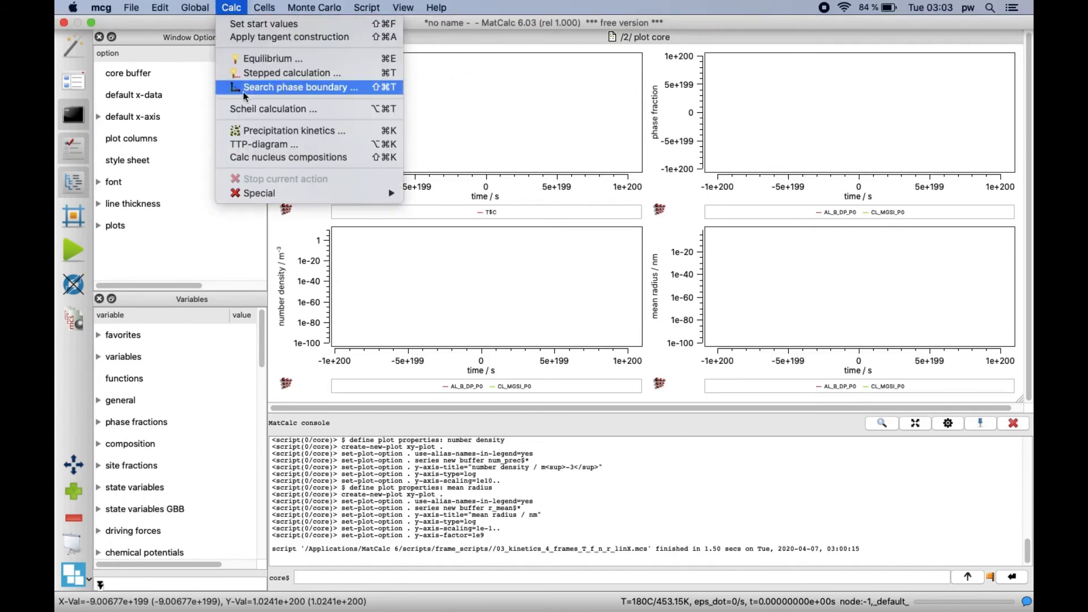
left_click(256, 132)
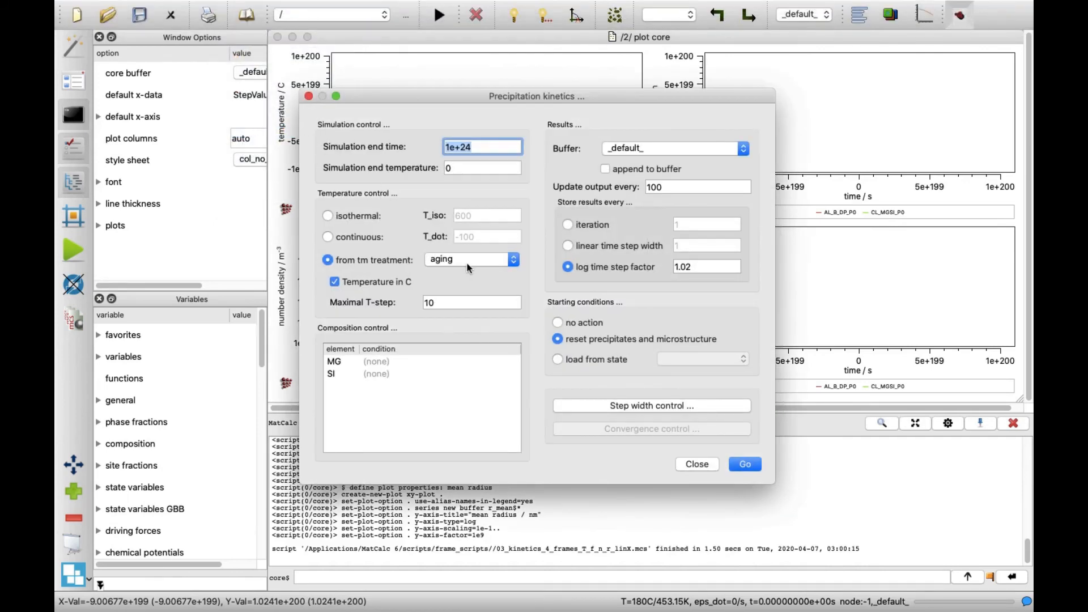
left_click(466, 264)
left_click(502, 262)
left_click(739, 464)
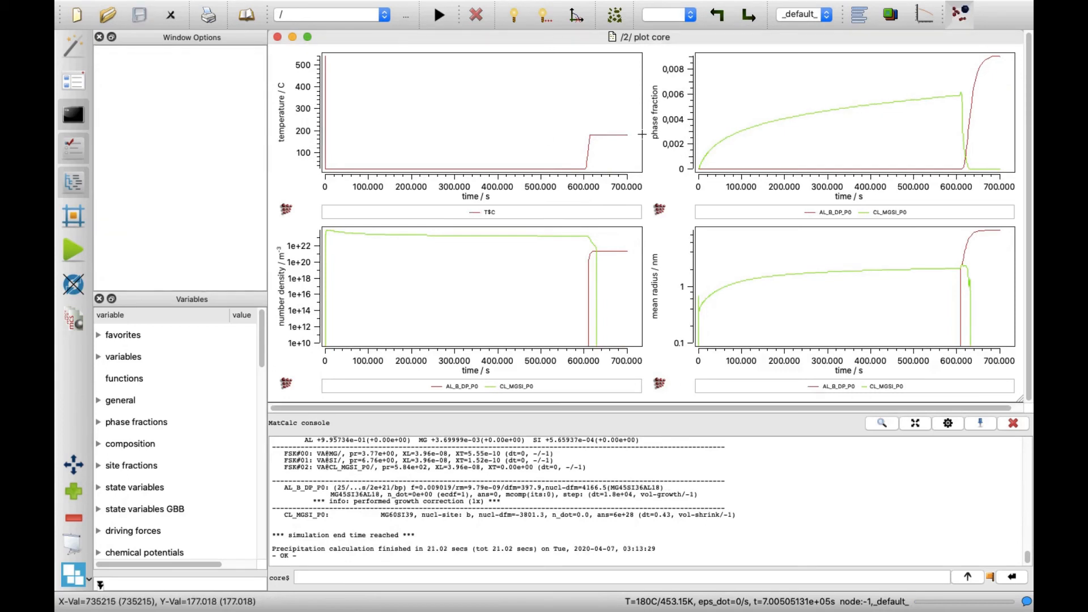
Trace the temperature curve and the CL_MGSI_P0 and AL_B_DP_P0 phase fraction curves with the crosshair over the treatment time.
left_click(609, 136)
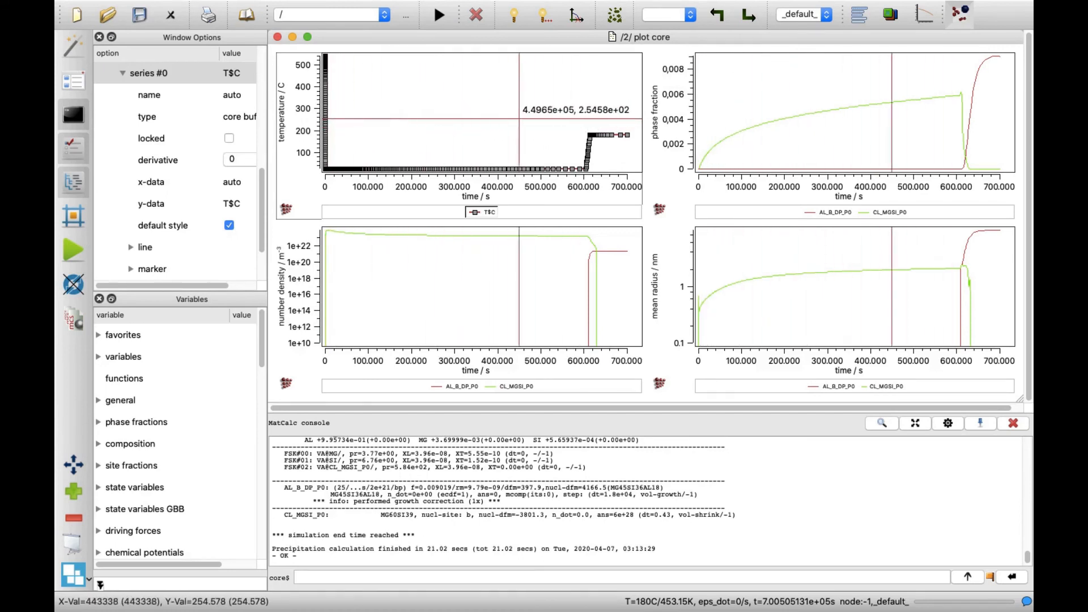
left_click(627, 118)
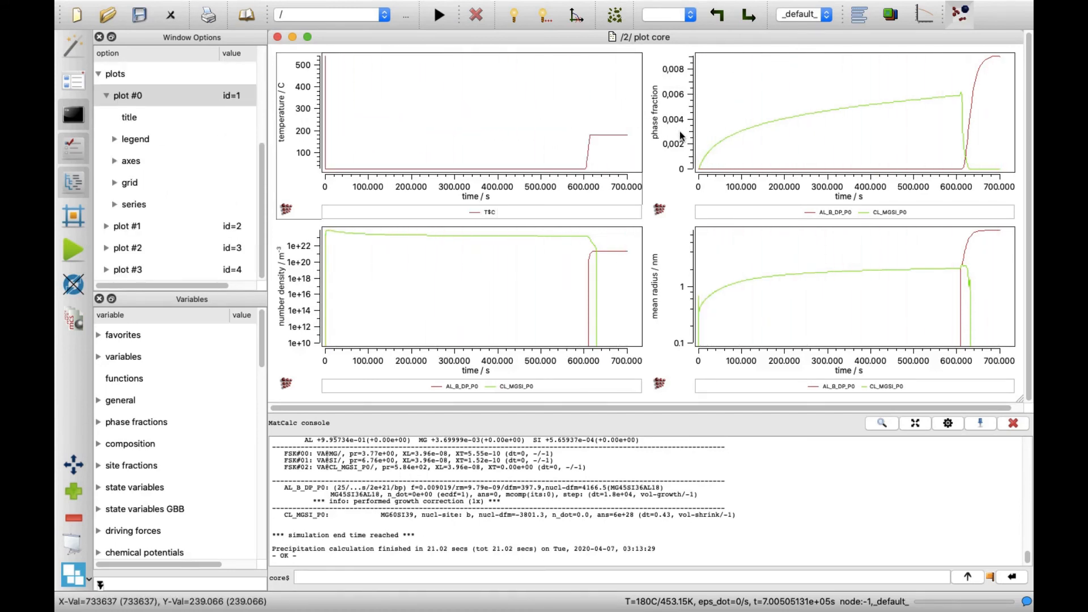
left_click(702, 159)
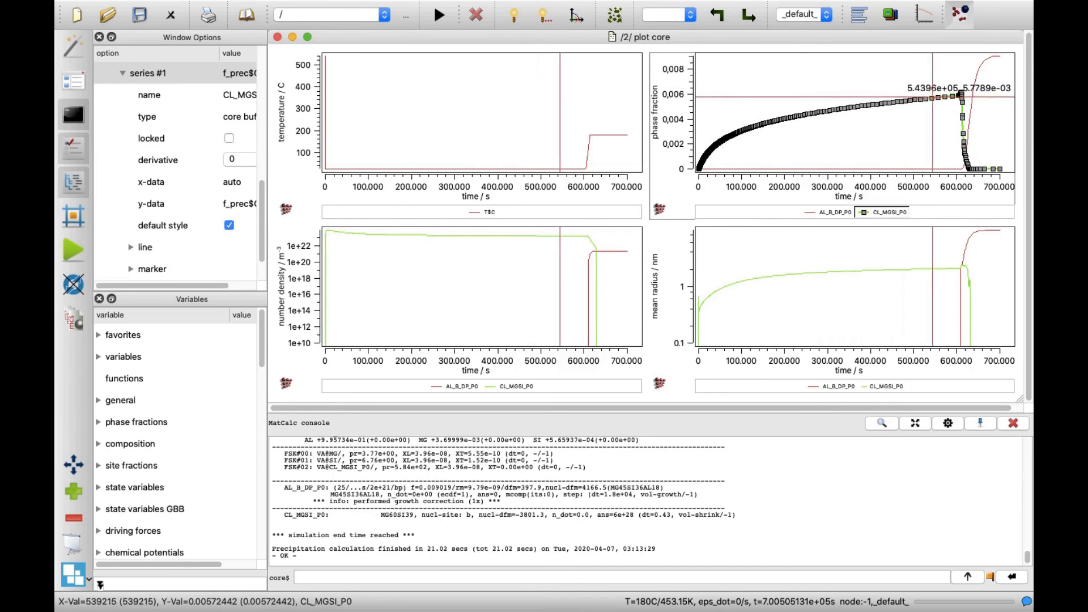
left_click(969, 106)
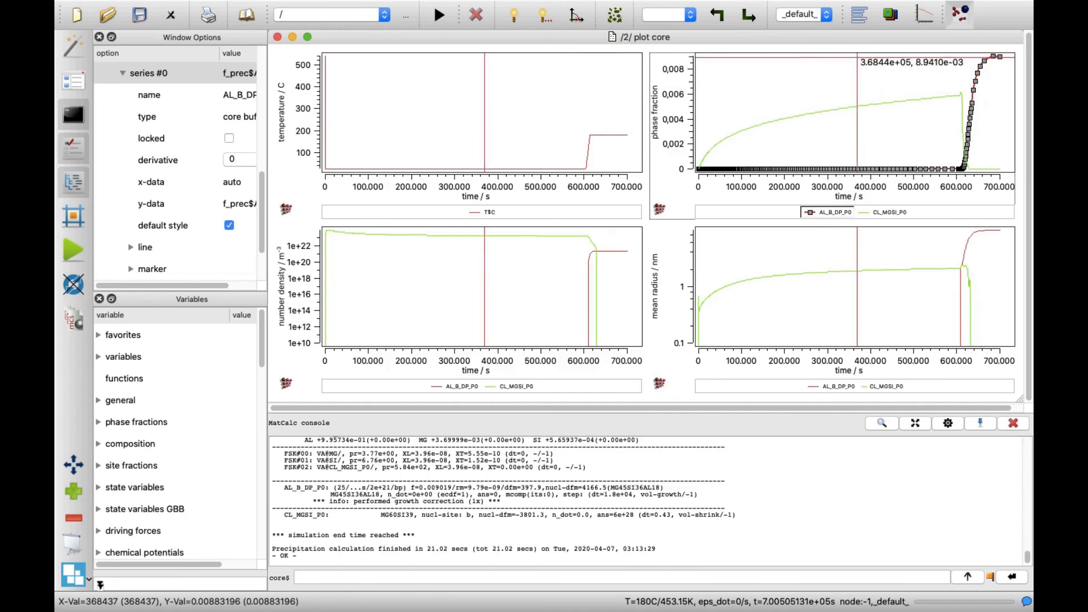
left_click(851, 59)
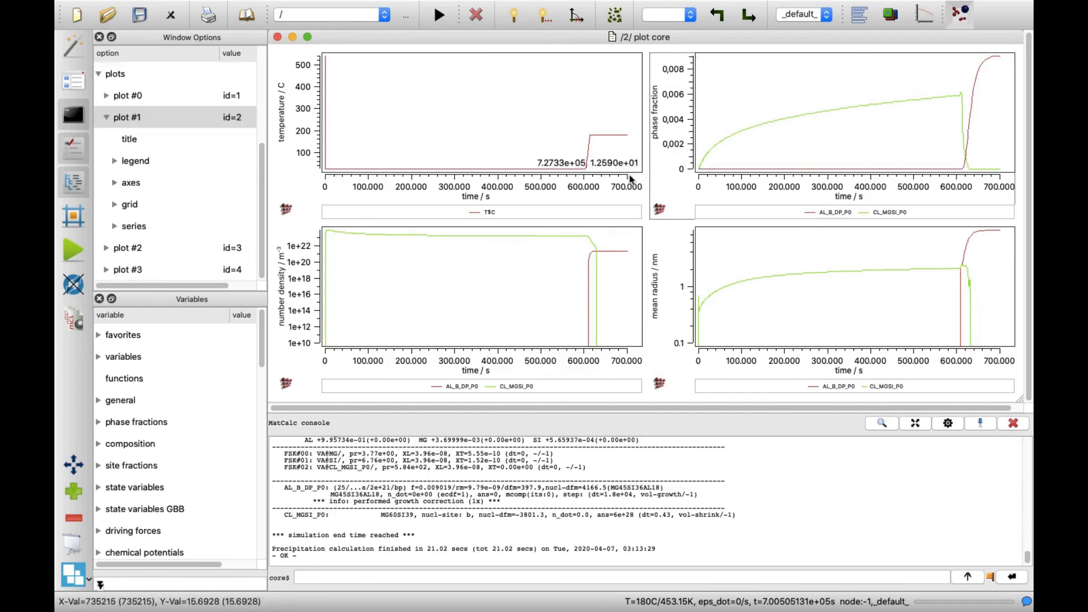
Zoom into about the first 50,000 s of the number density plot, read the CL_MGSI_P0 peak, and restore the full range.
left_click_drag(347, 230, 319, 293)
left_click_drag(319, 340, 321, 344)
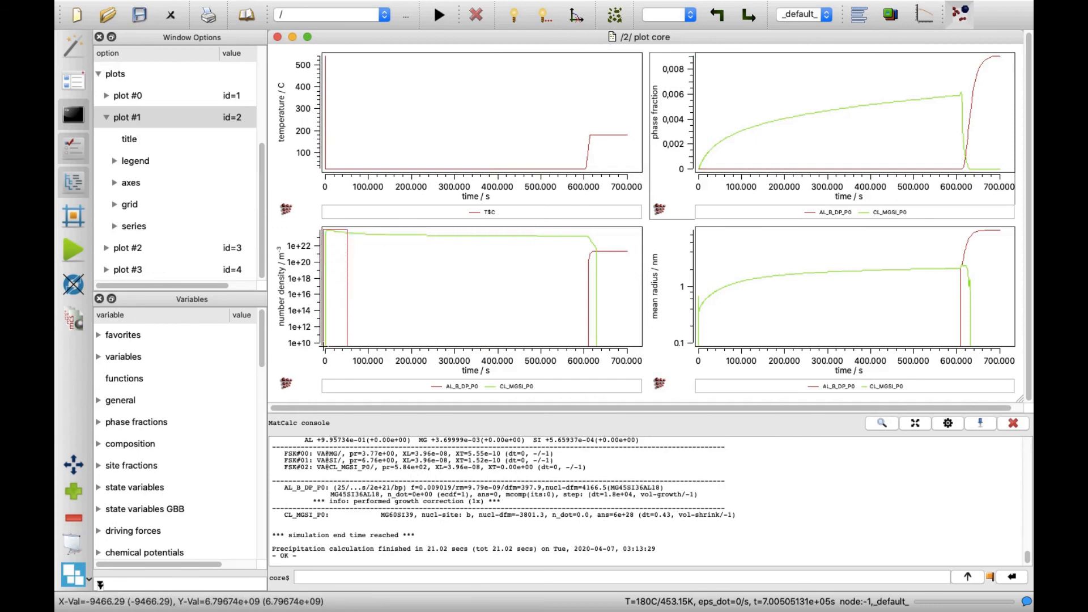
left_click(369, 343)
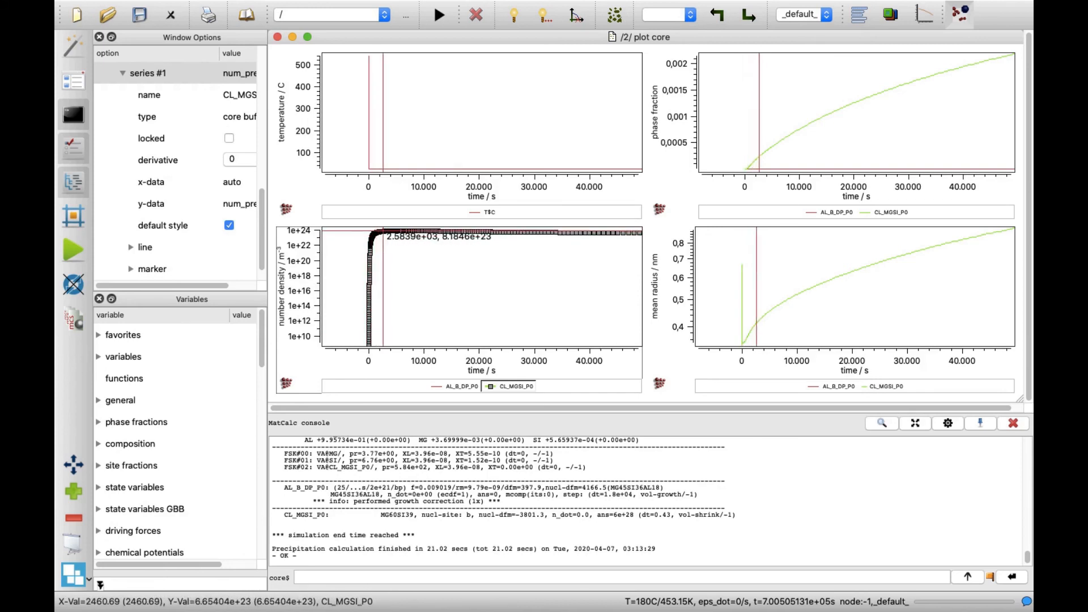
left_click_drag(383, 230, 383, 231)
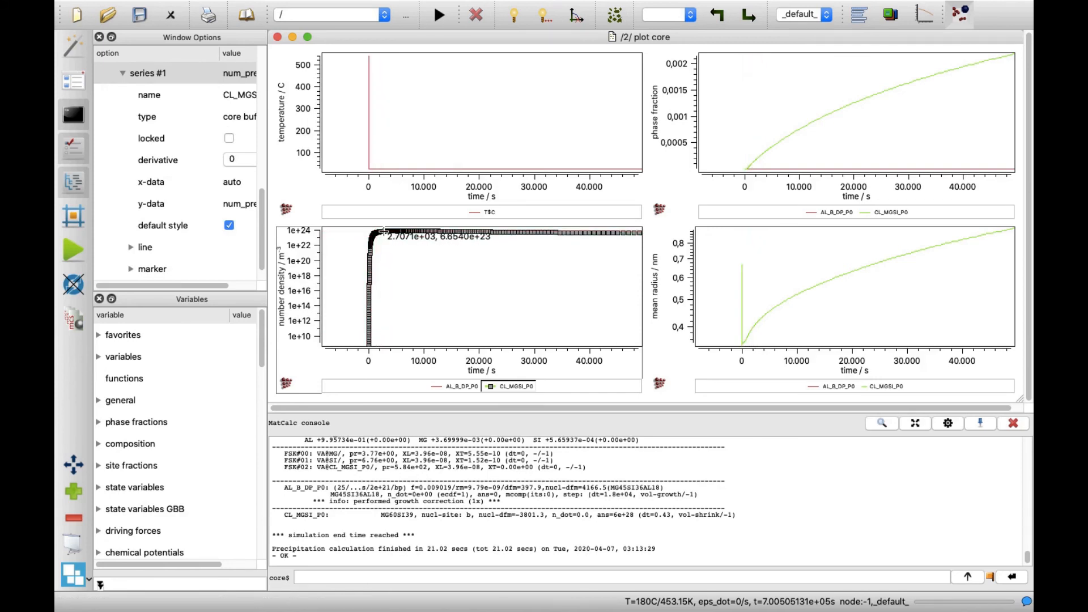
double_click(384, 231)
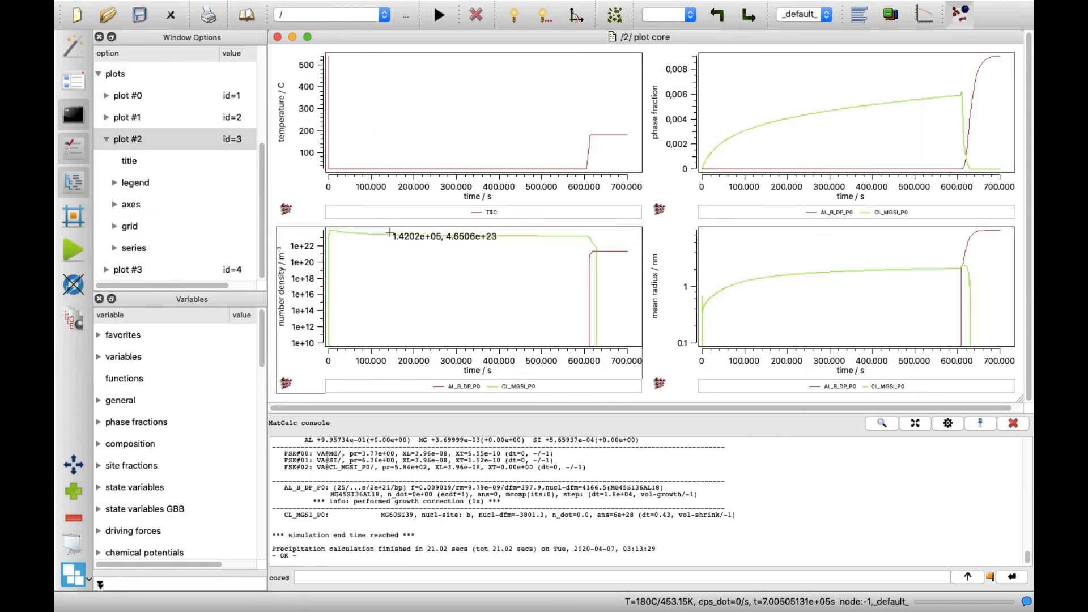
Examine the AL_B_DP_P0 rise and CL_MGSI_P0 drop in the number density plot during the final aging stage.
left_click(590, 288)
left_click_drag(589, 313, 588, 313)
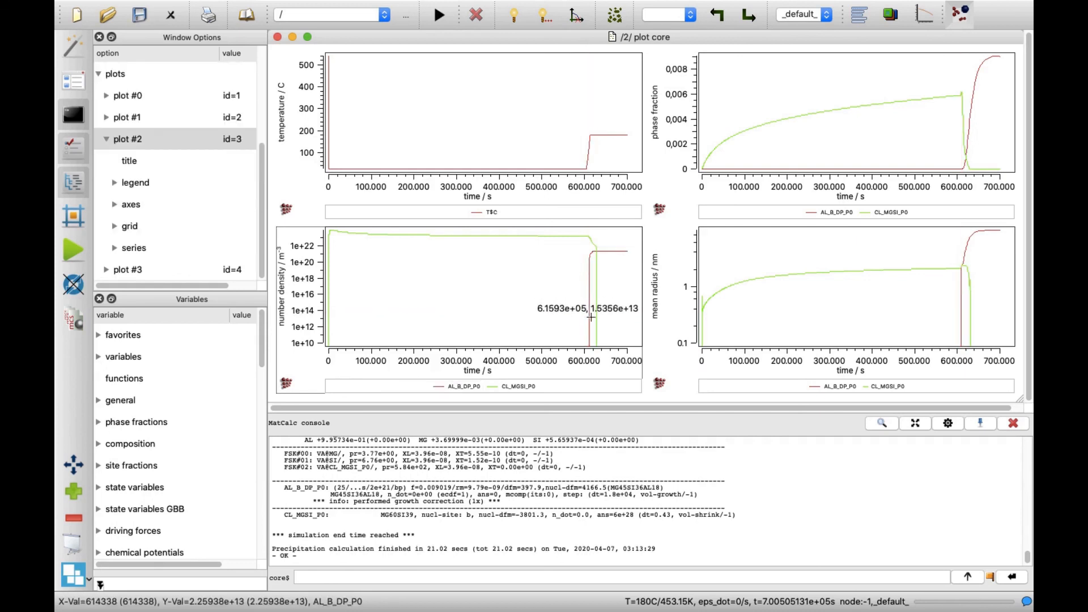
left_click(597, 321)
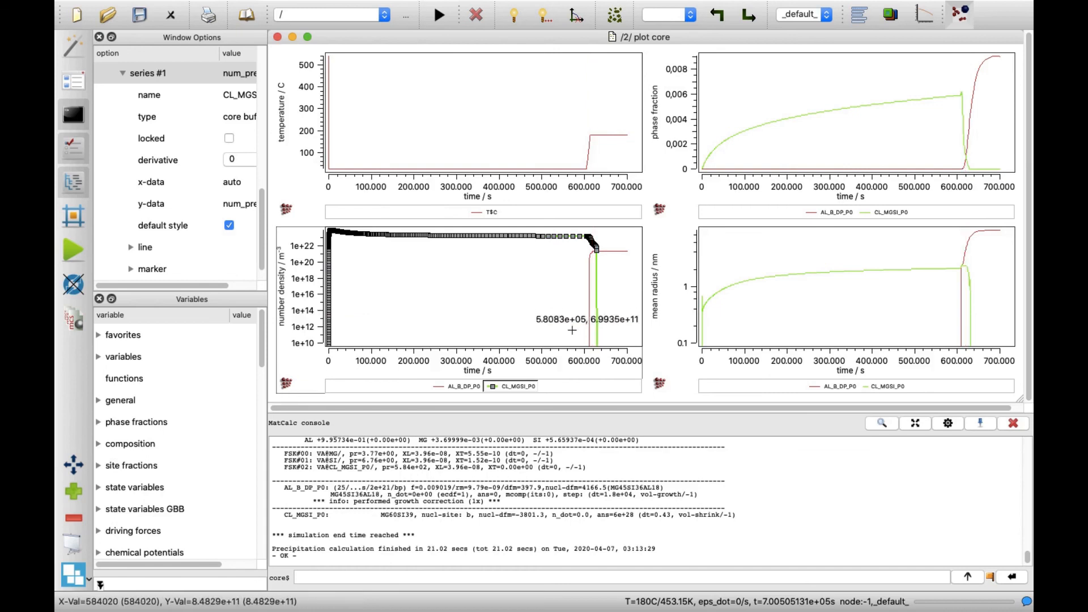
Set the default x-axis title to time / h and its factor to 1/3600 for all plots.
left_click(487, 372)
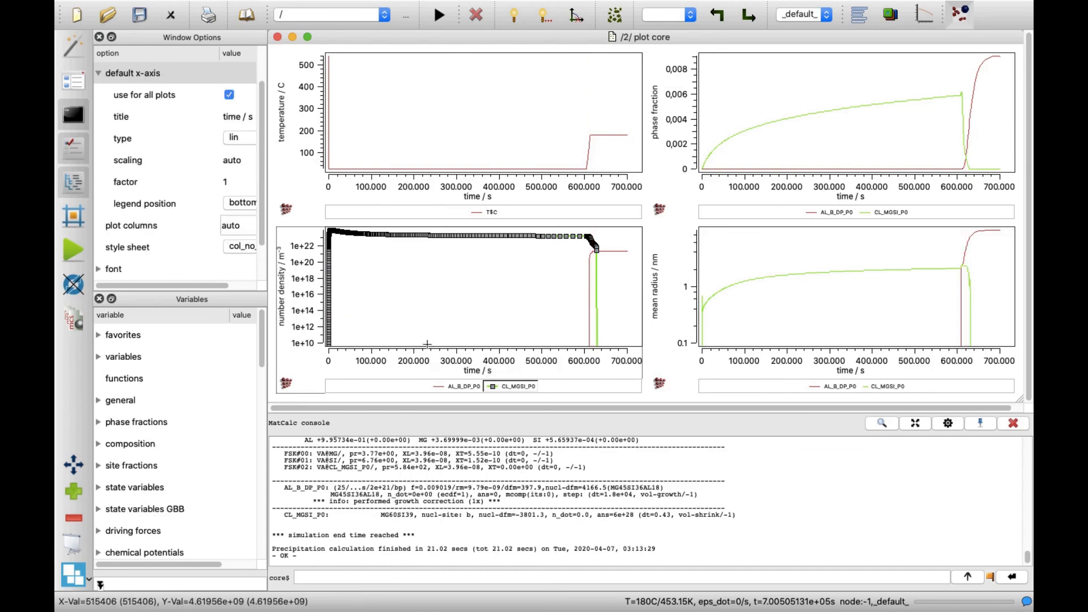
left_click_drag(219, 58, 185, 59)
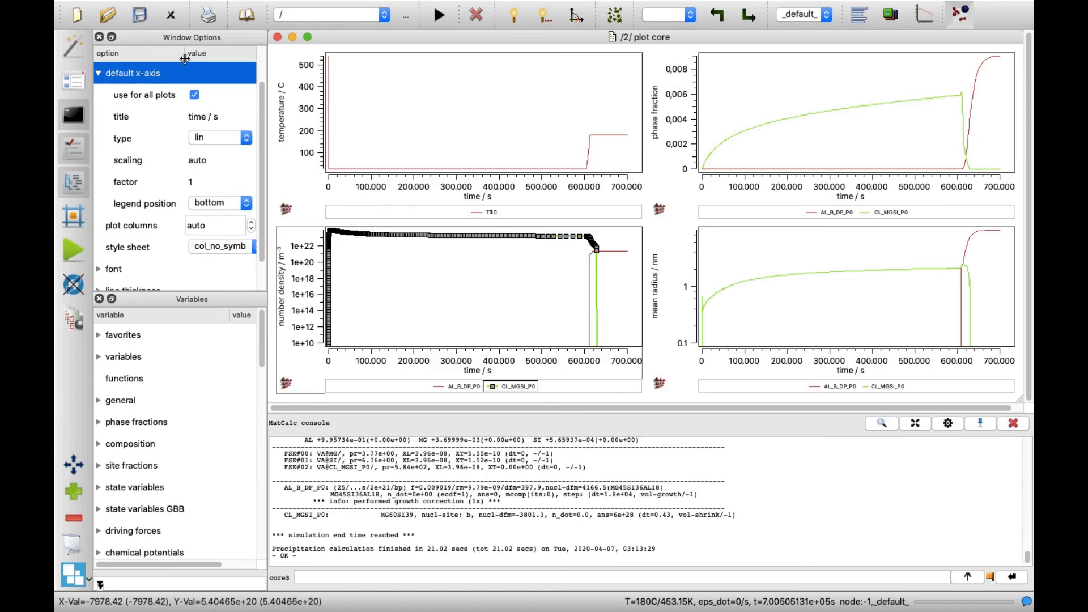
left_click(215, 120)
left_click(213, 118)
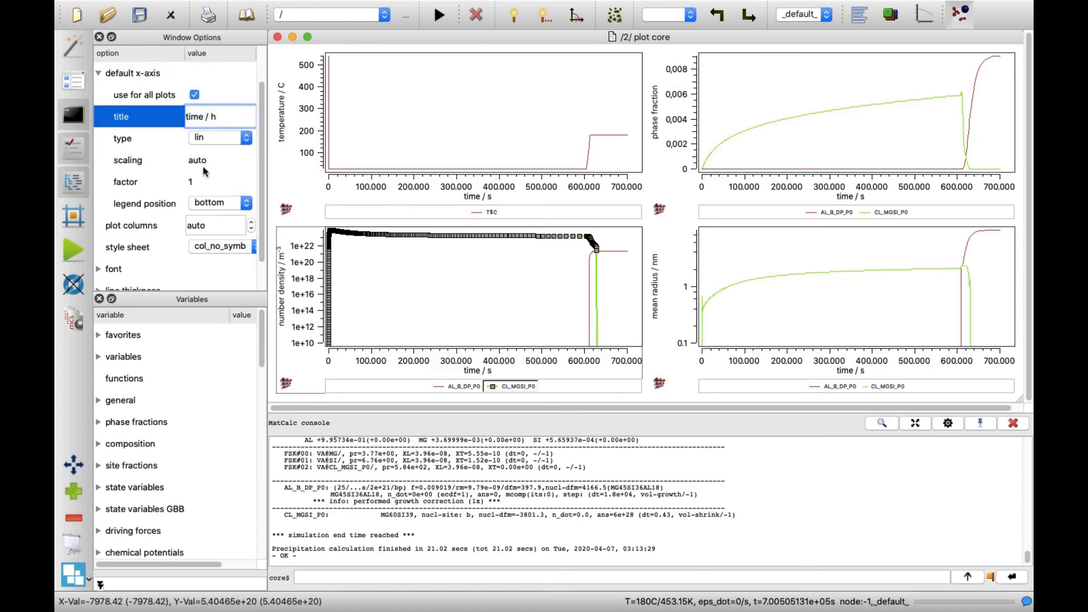
type("h")
left_click(192, 184)
left_click(213, 184)
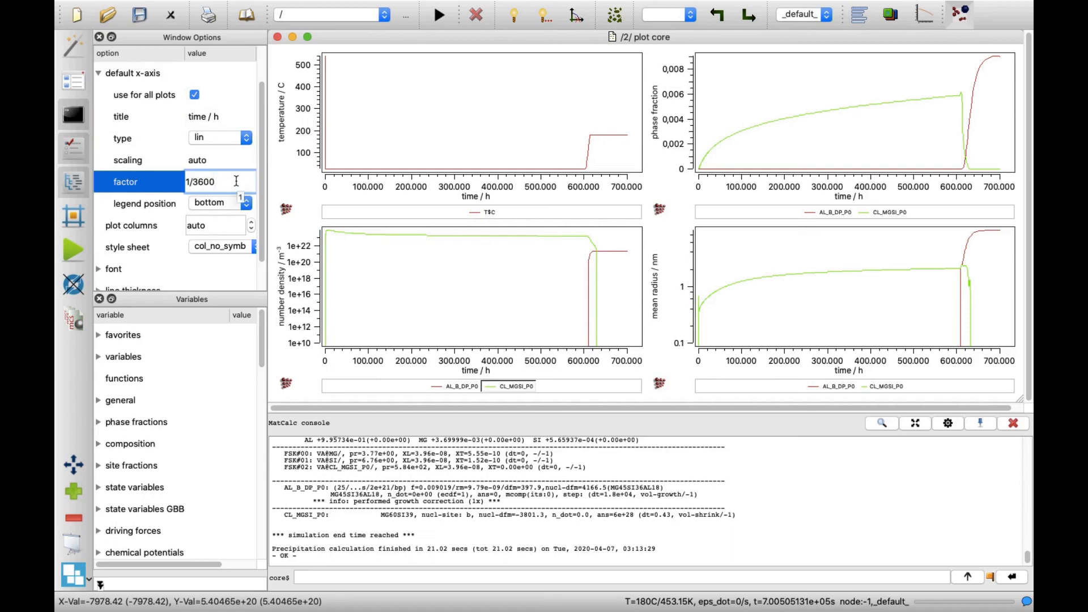
left_click(248, 166)
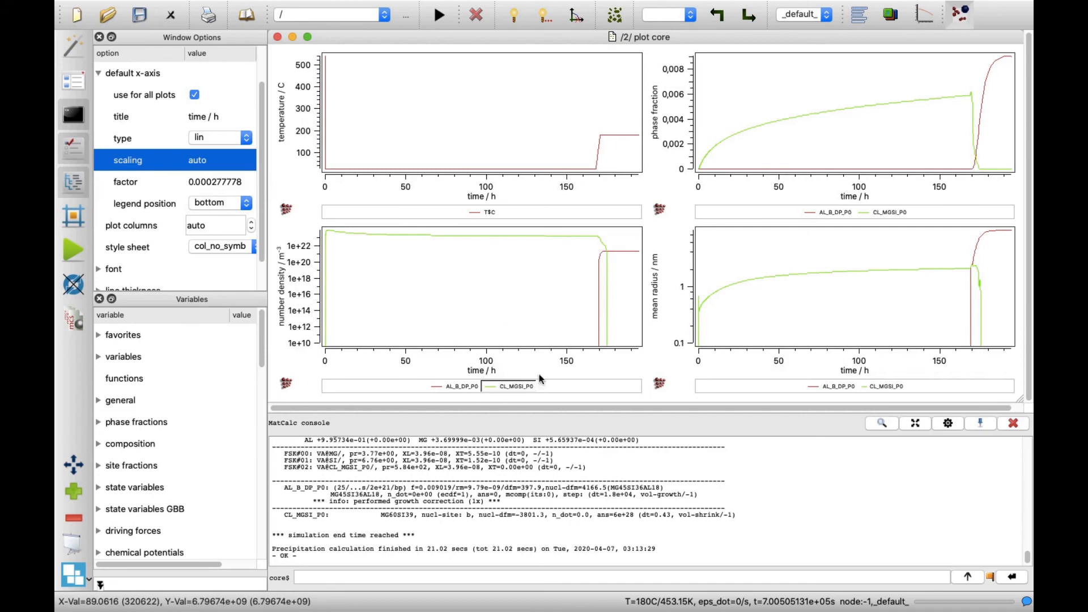
Zoom the plots to the period after about 165 h and examine both number density curves and the AL_B_DP_P0 mean radius curve.
left_click_drag(591, 250, 640, 350)
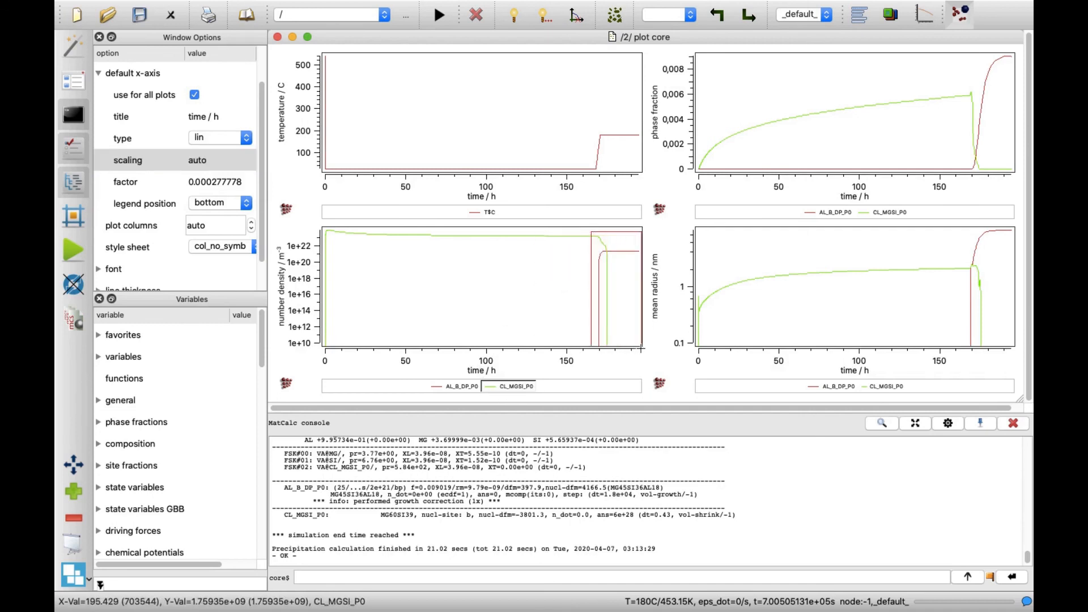
left_click(495, 386)
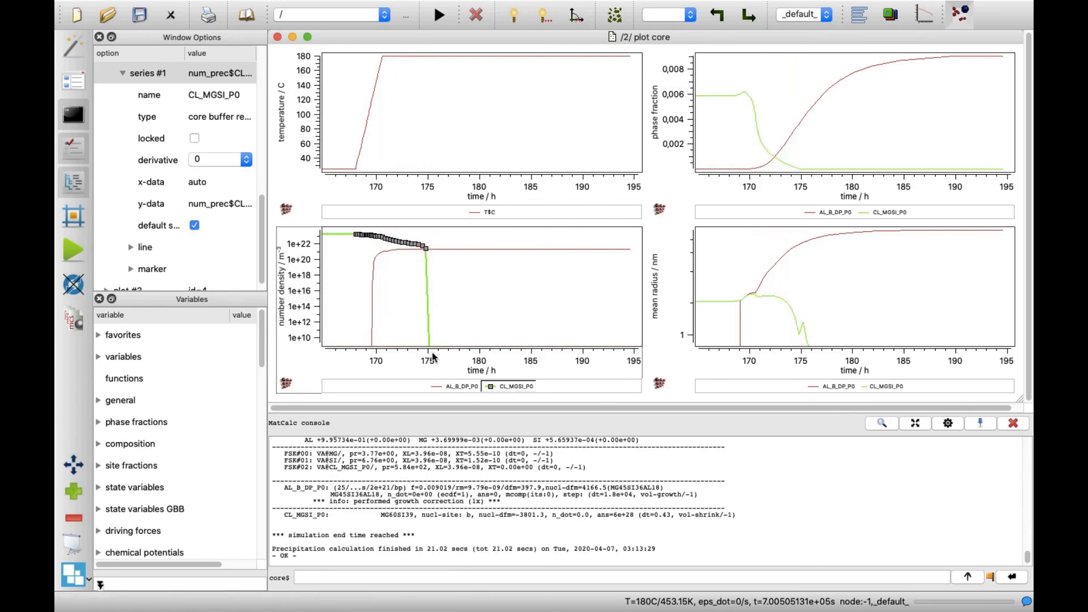
left_click(438, 386)
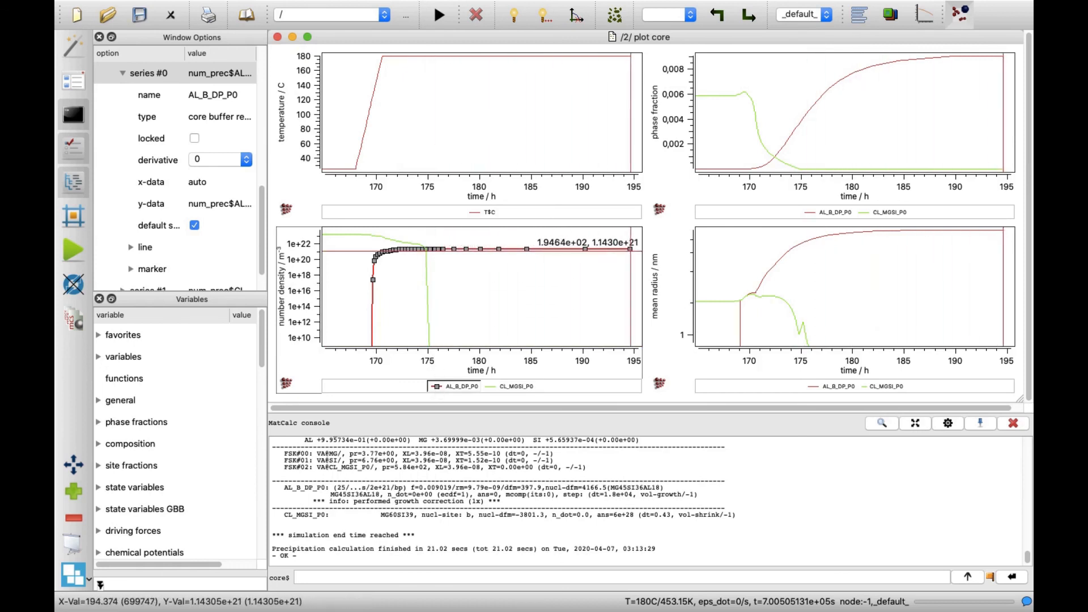
left_click(635, 258)
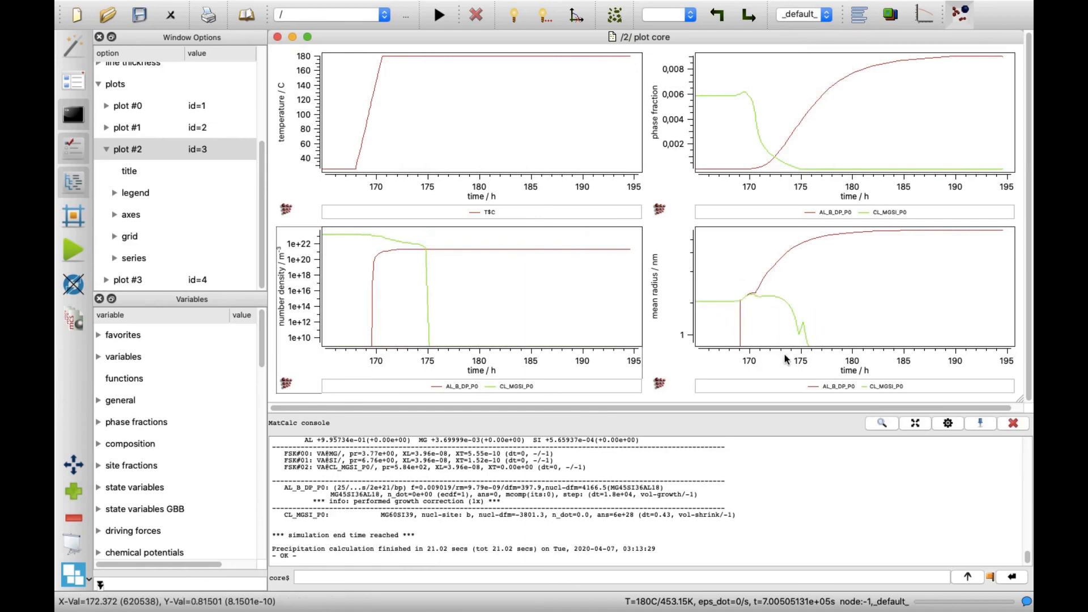
left_click(809, 385)
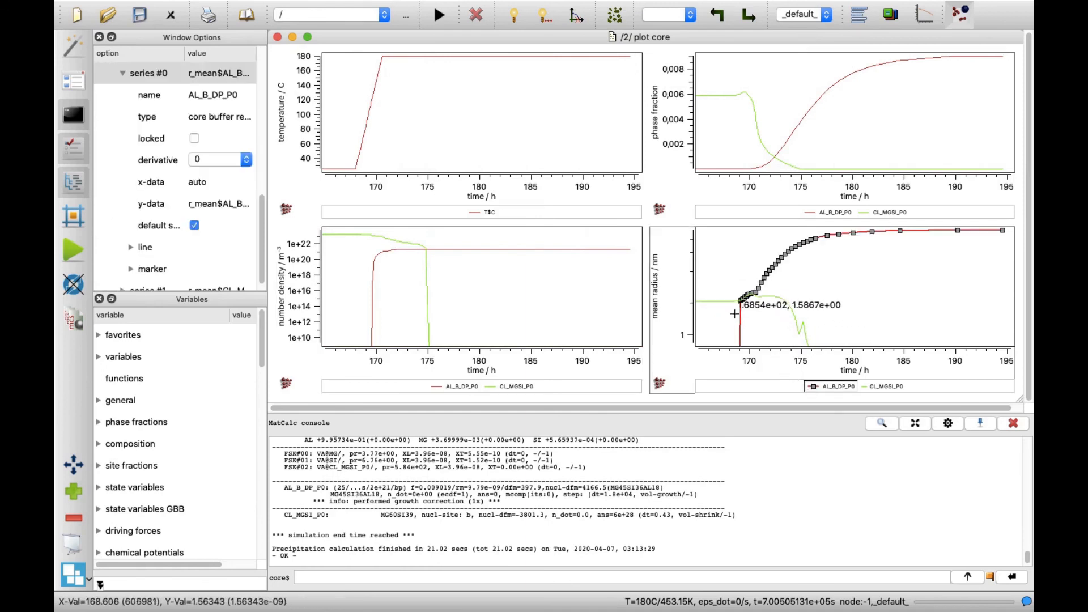
left_click_drag(740, 309, 935, 263)
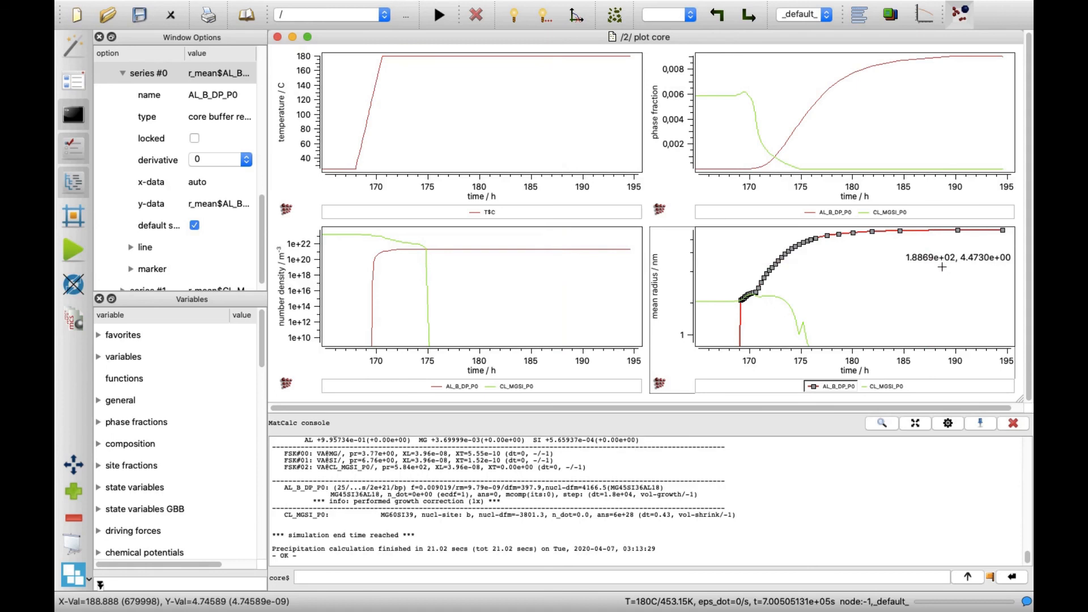